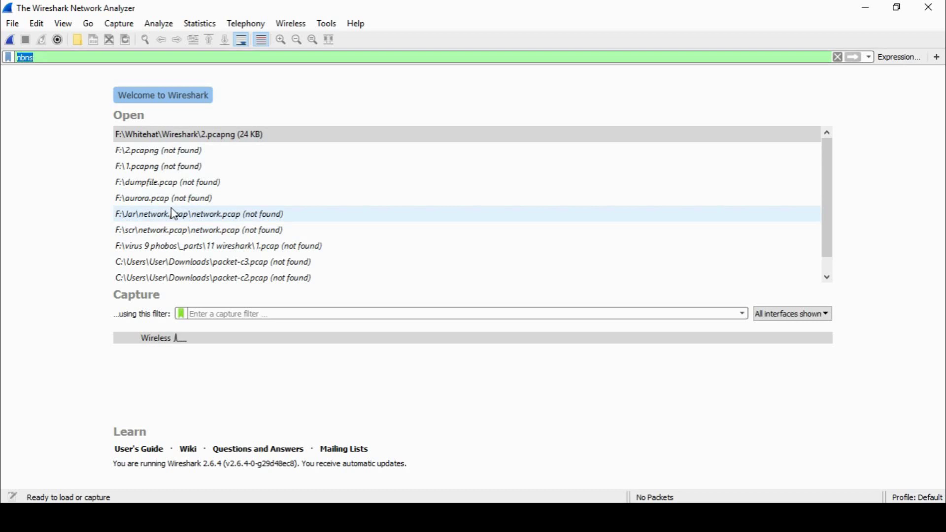
- Open the recent capture file F:\Whitehat\Wireshark\2.pcapng and select packet 2 in the packet list
click(180, 138)
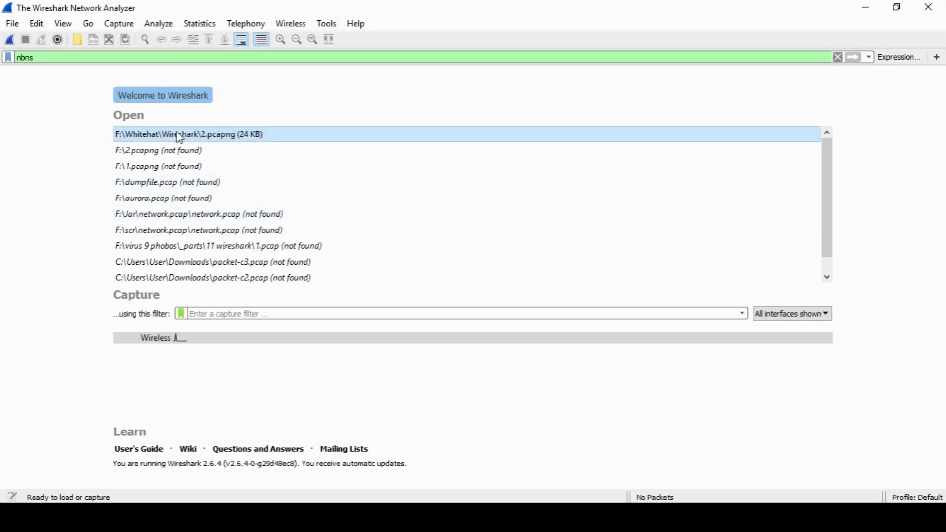
double_click(207, 135)
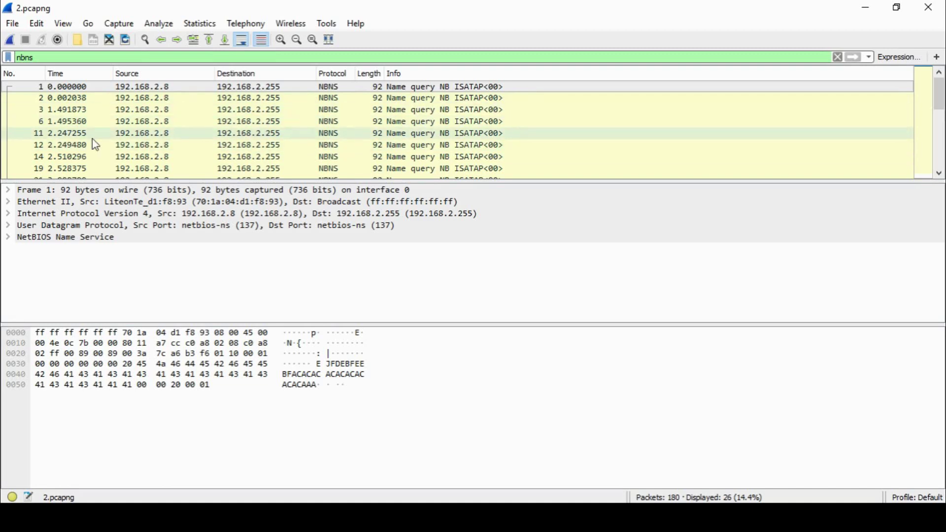
click(77, 98)
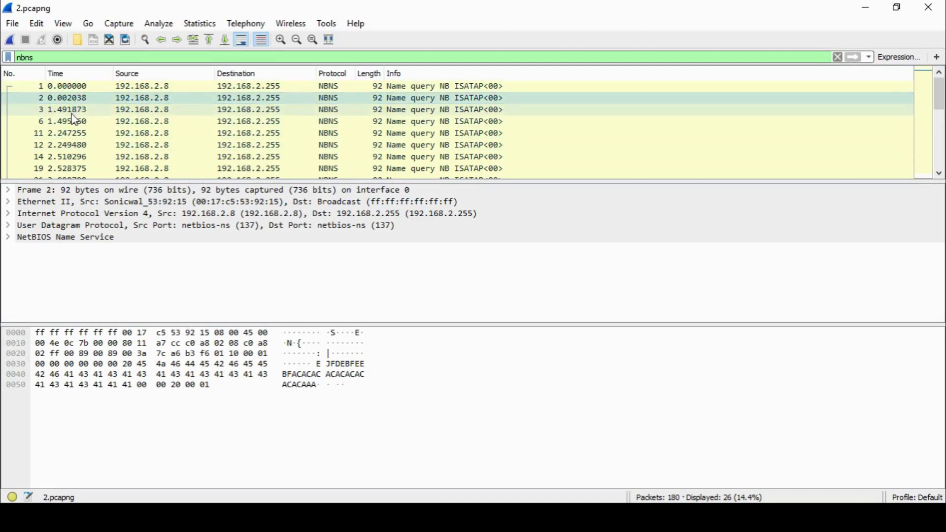
click(70, 145)
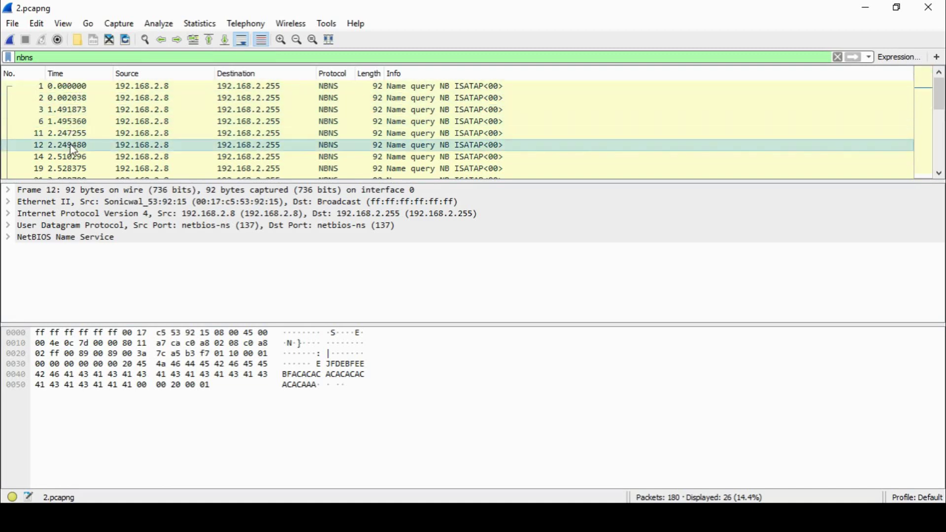
click(83, 111)
click(76, 99)
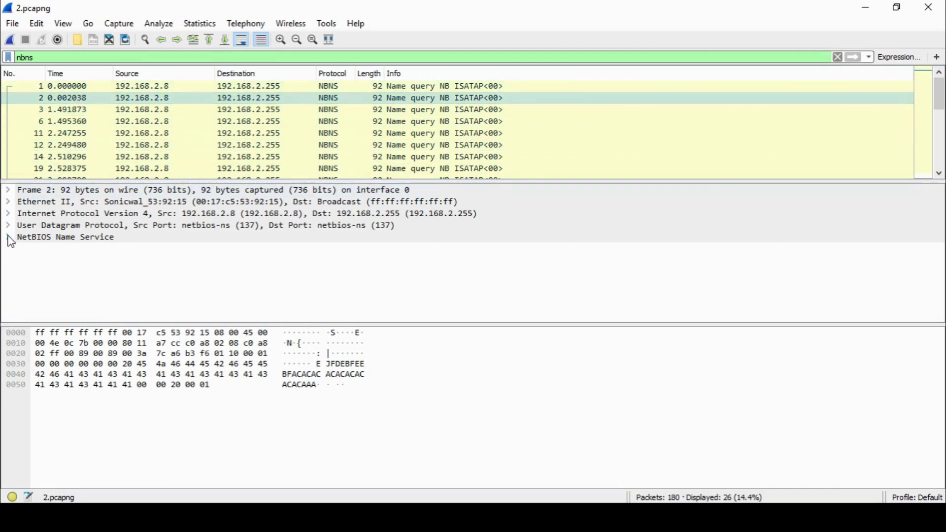
- Examine the Frame and Ethernet II details of packet 2, collapsing each section after viewing it
click(9, 194)
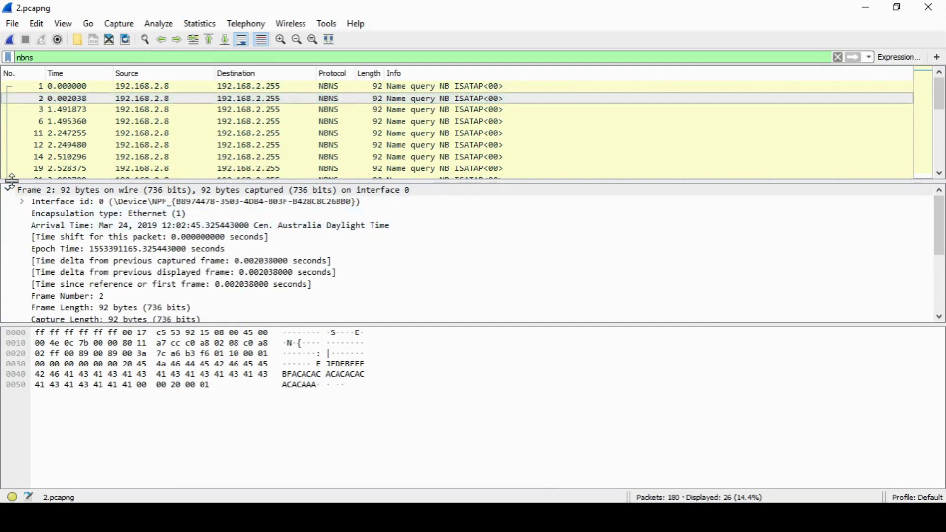
click(8, 190)
click(8, 202)
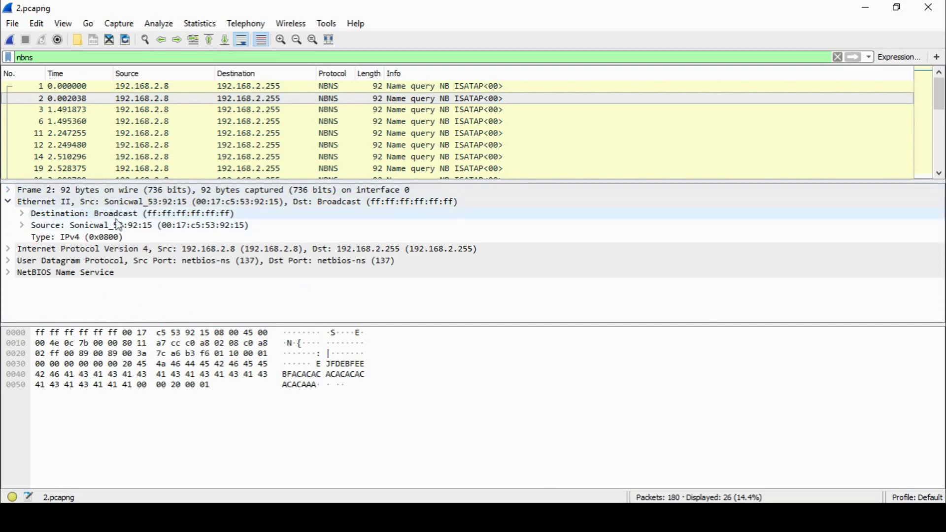
click(9, 201)
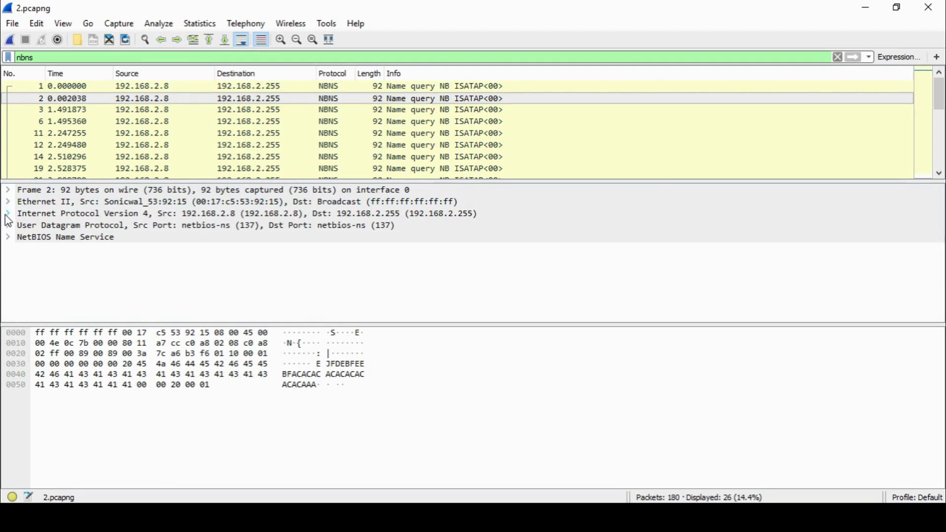
- Inspect packet 2's Internet Protocol Version 4 fields, including Version, and its User Datagram Protocol ports, collapsing both sections when done
click(8, 214)
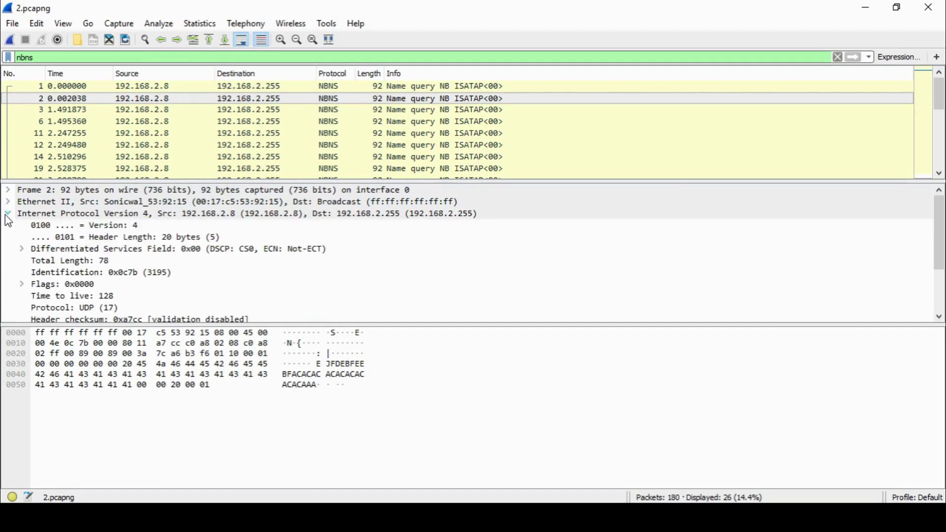
click(103, 229)
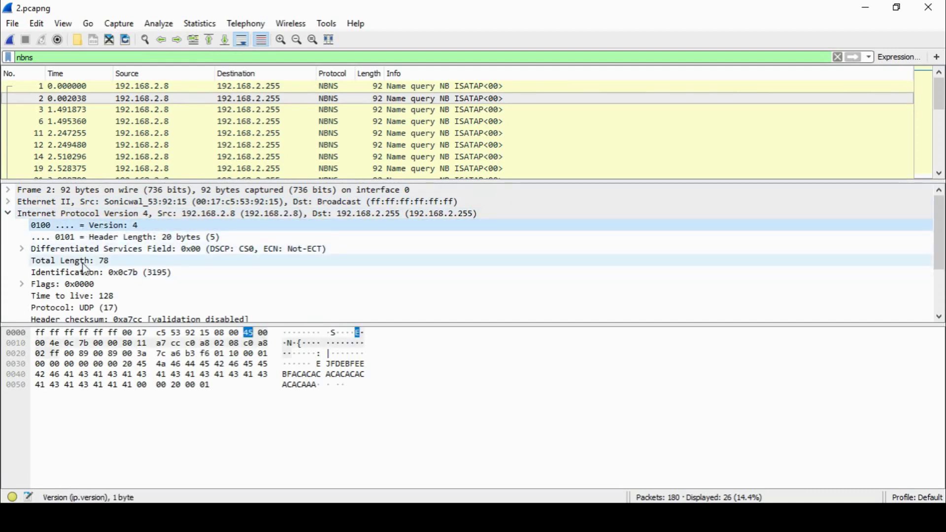
click(7, 214)
click(8, 226)
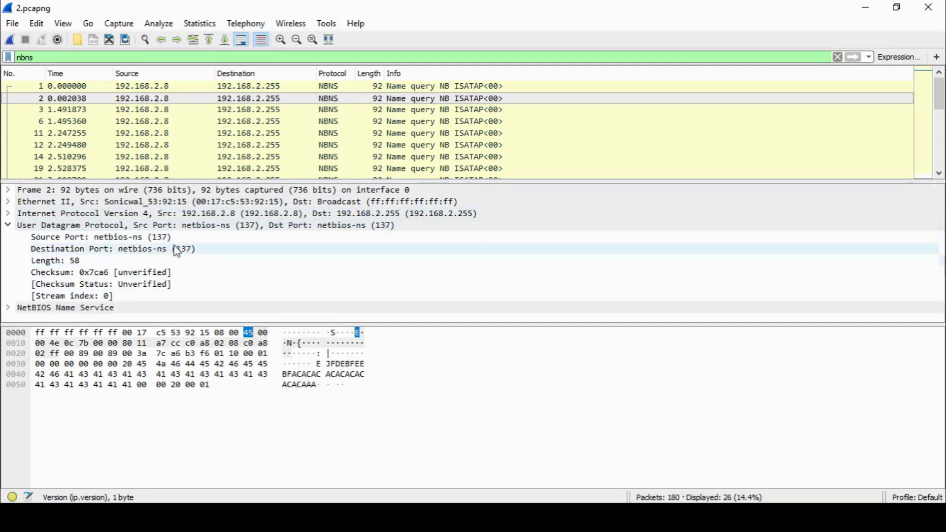
click(8, 225)
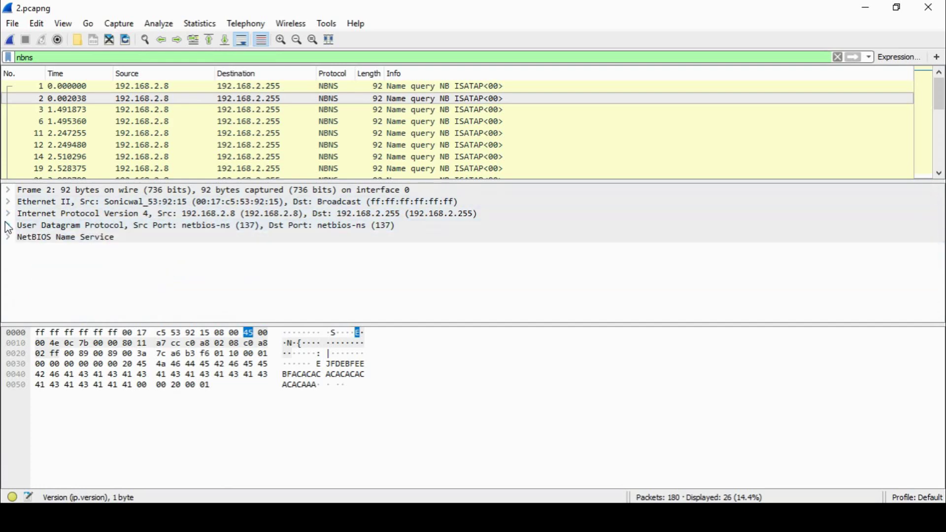
- Expand packet 2's NetBIOS Name Service details and shrink the bytes area to give the packet list more height
click(8, 237)
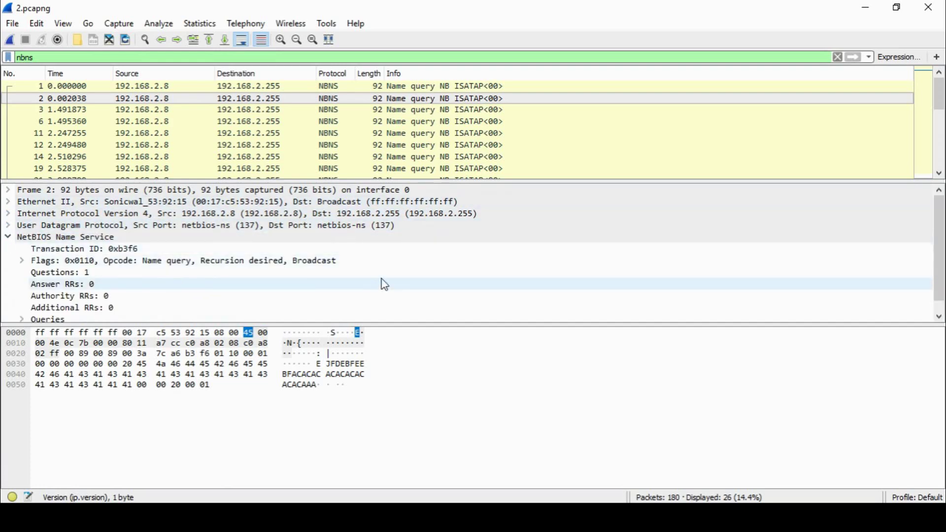
scroll(887, 256, down, 1)
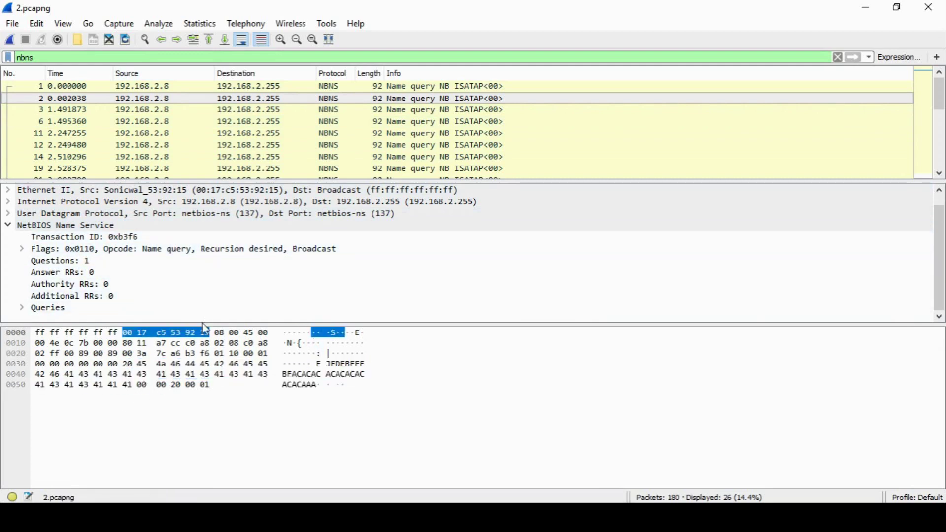
drag(203, 323, 195, 396)
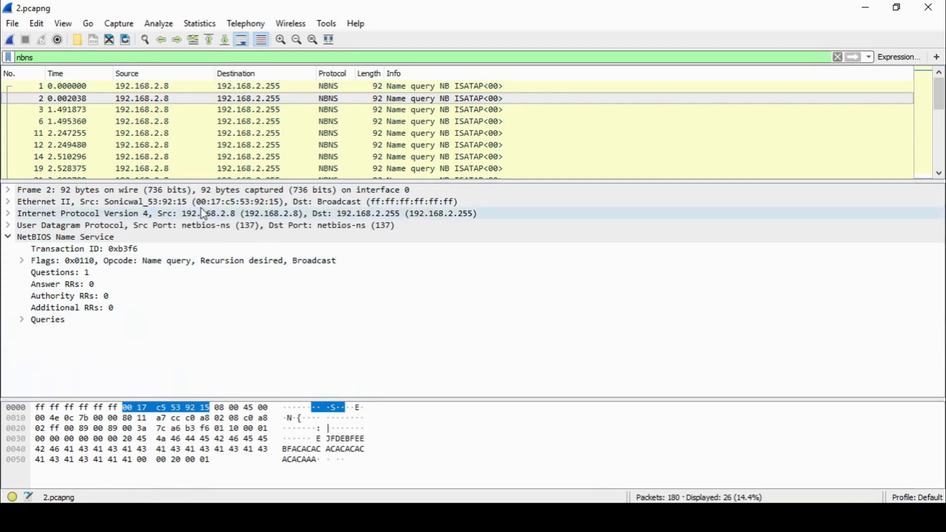
drag(198, 178, 191, 273)
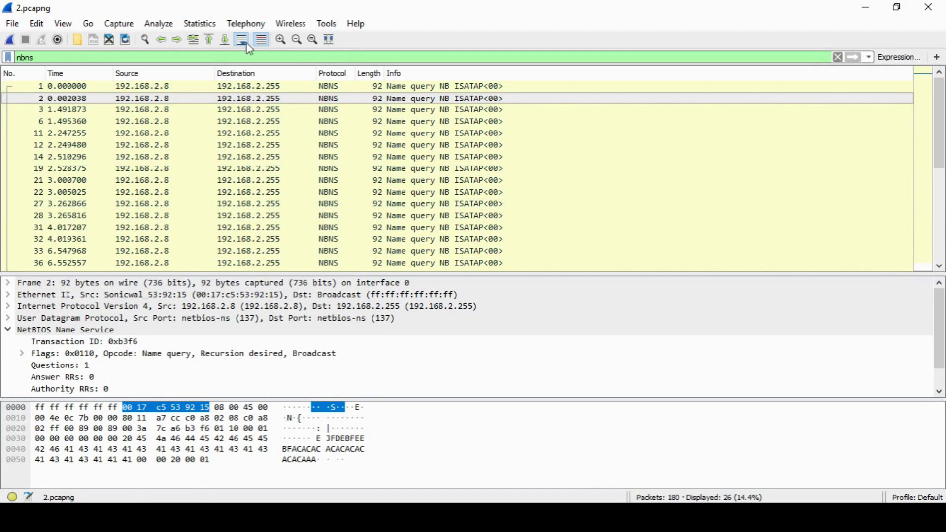
- Review the Expert Information of the capture, including its warnings and chat entries, and close it
click(245, 24)
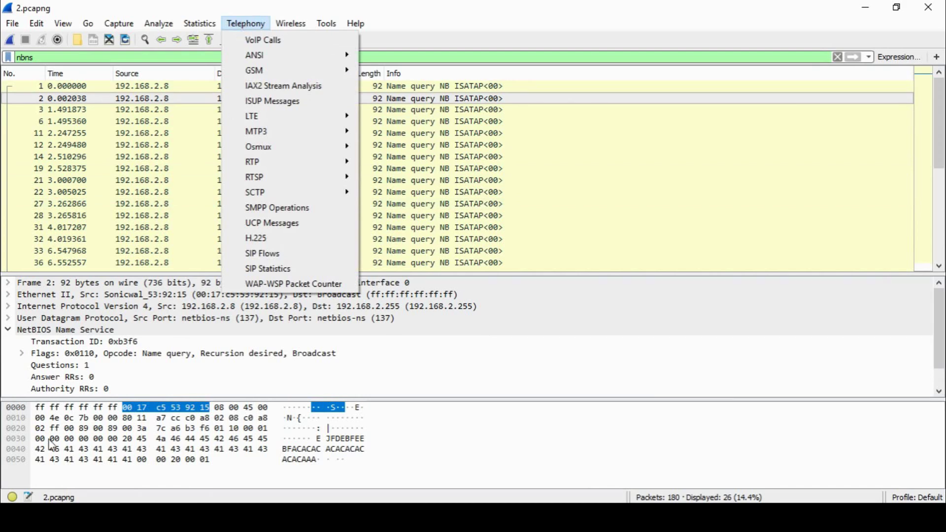
click(11, 497)
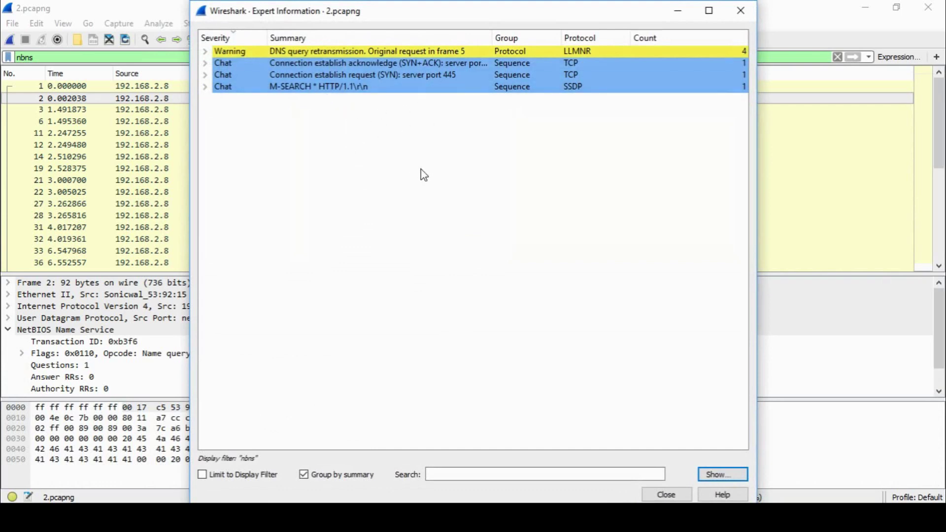
click(666, 495)
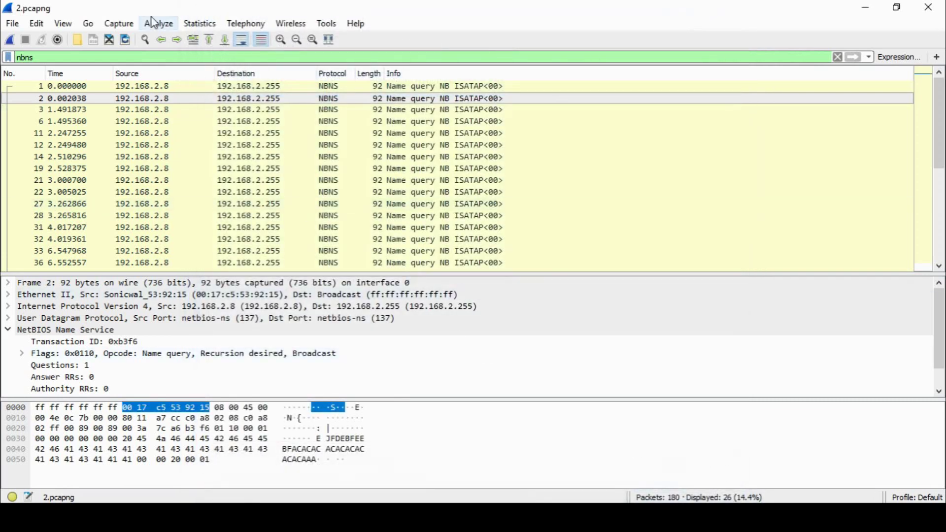
- View the Ethernet conversation statistics of the capture and close the Conversations window
click(204, 23)
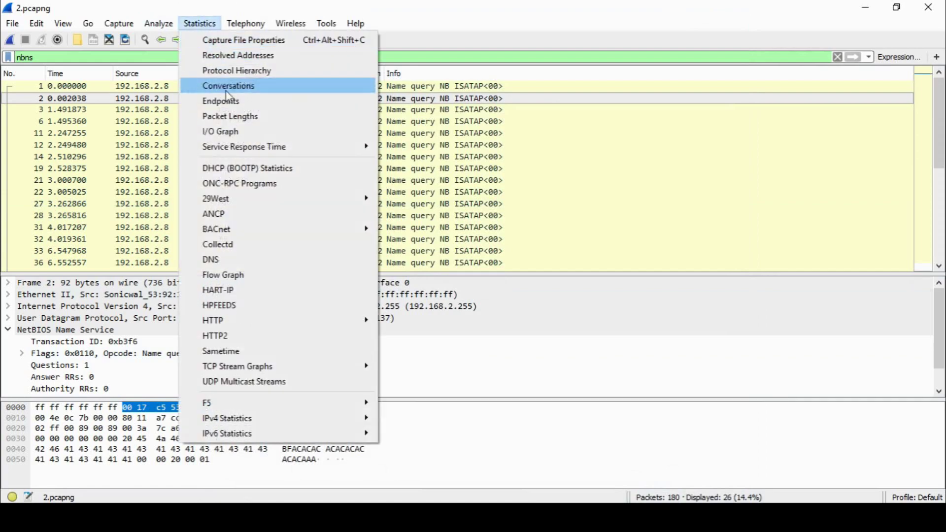
click(232, 89)
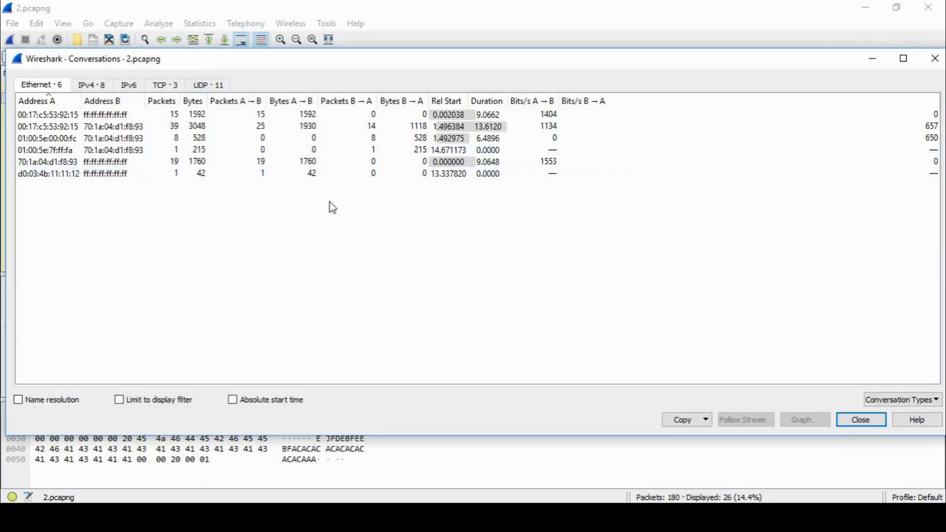
click(872, 427)
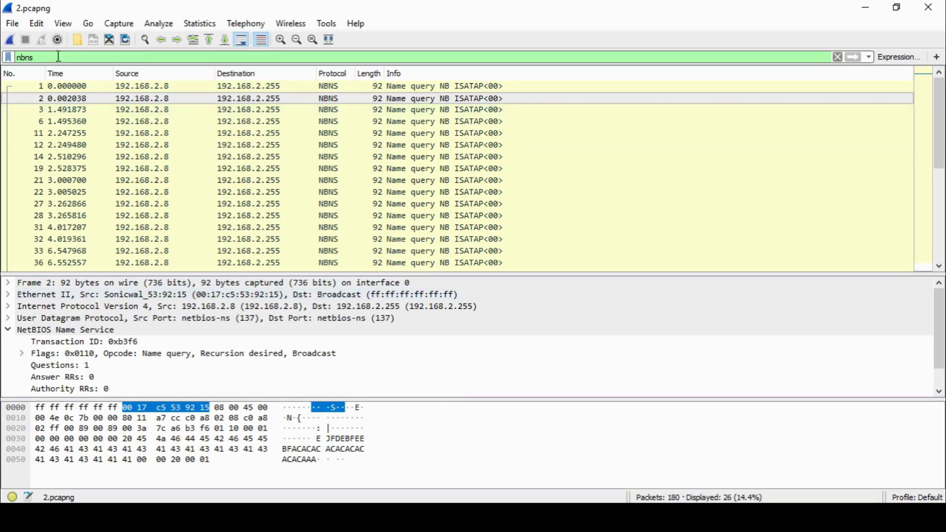
- Clear the nbns display filter so that the whole capture is listed
drag(58, 56, 4, 60)
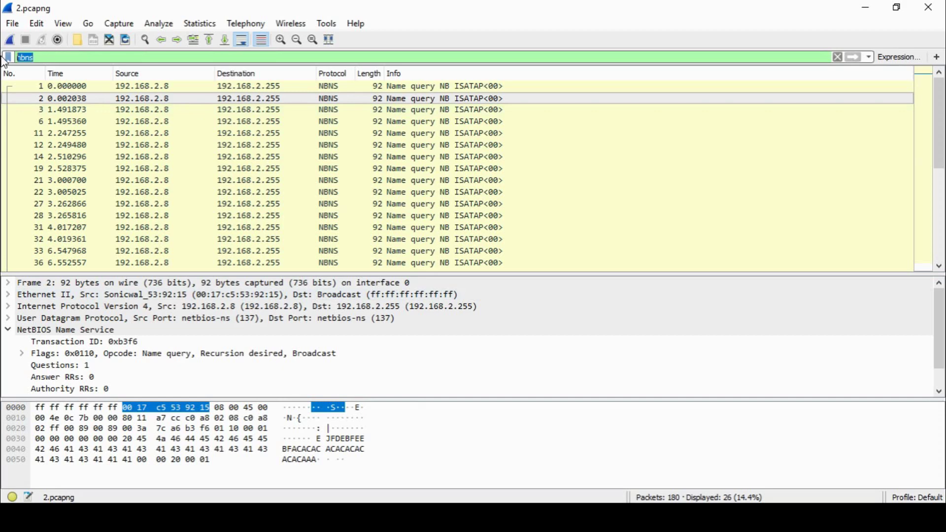
click(49, 50)
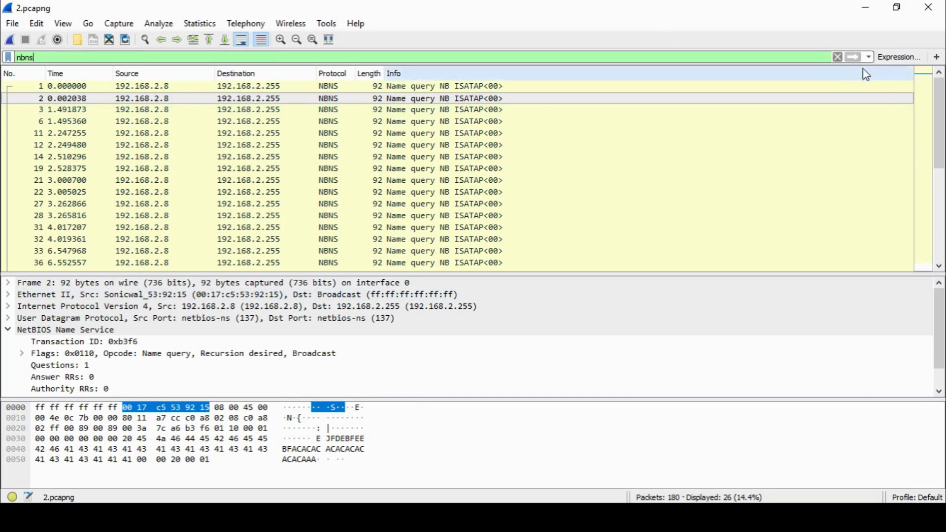
click(837, 57)
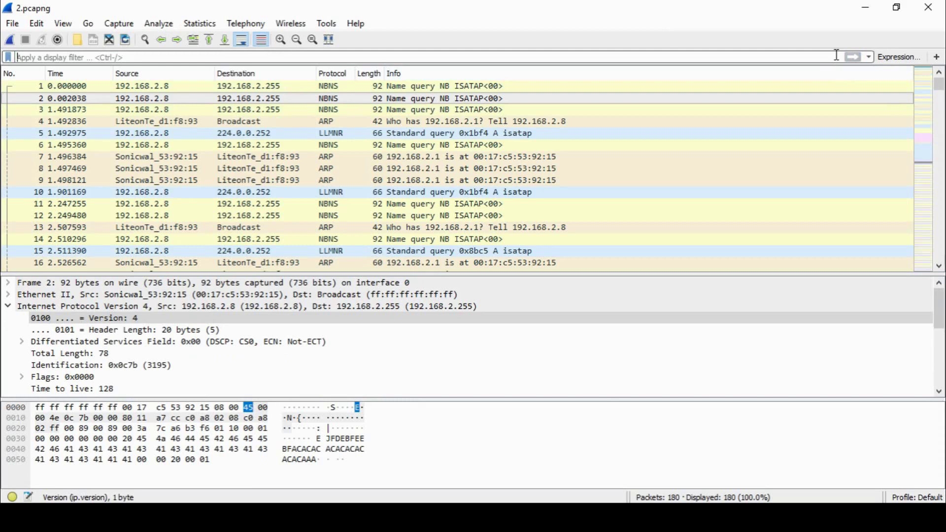
- Review the input, output and general settings in the capture options, and close the dialog without starting a capture
click(240, 41)
click(126, 25)
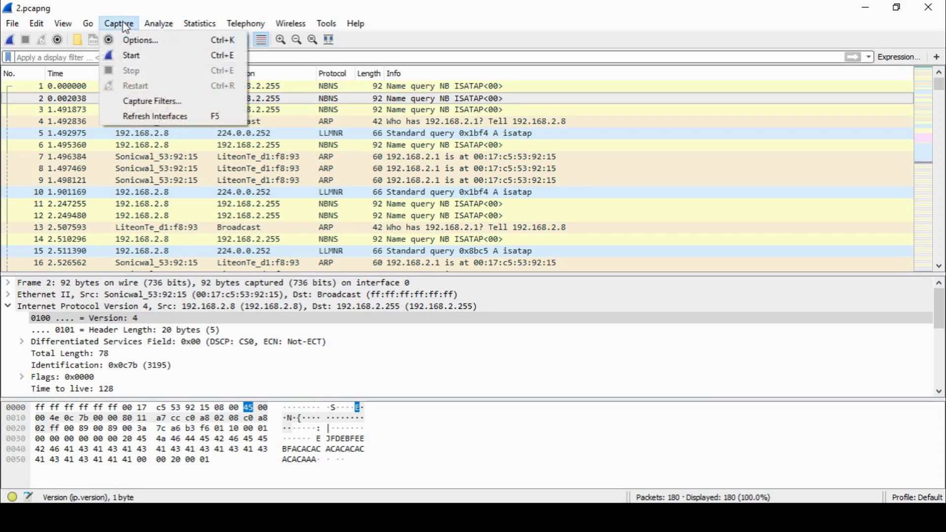
click(139, 41)
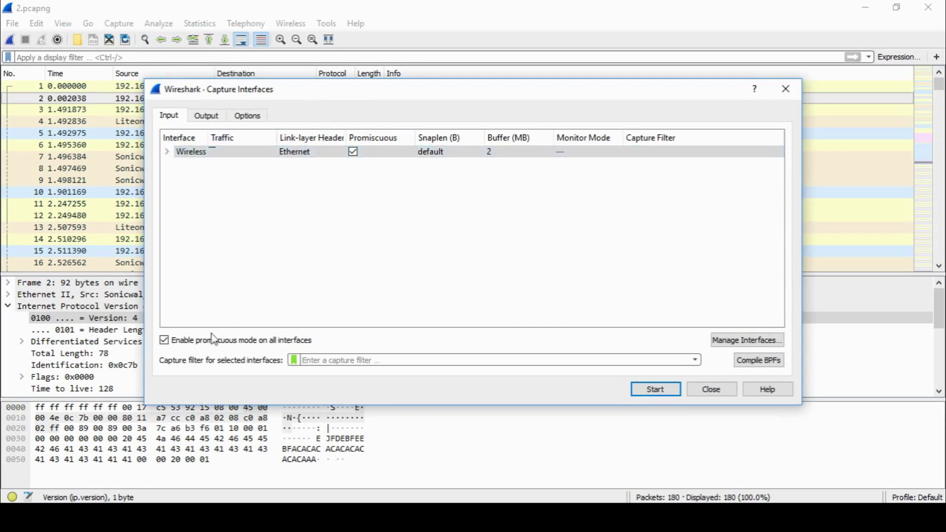
mouse_move(196, 340)
click(213, 116)
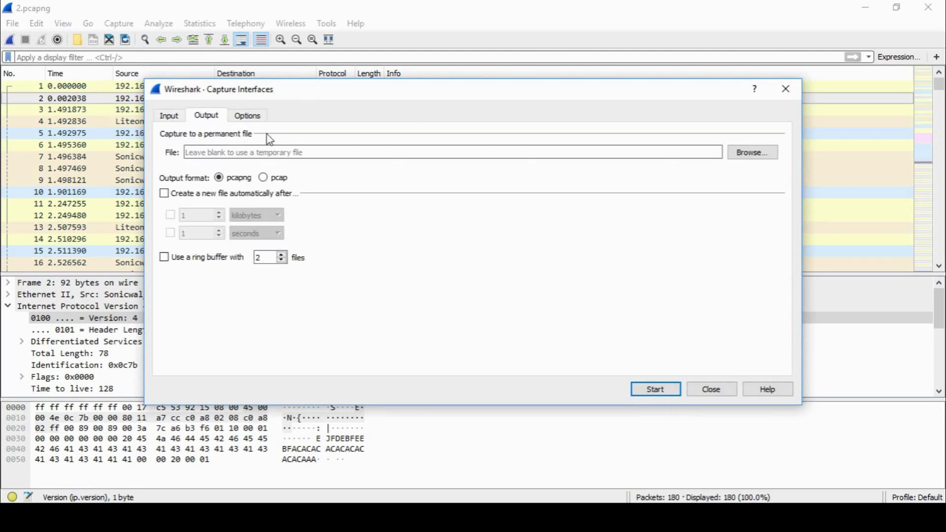
click(248, 116)
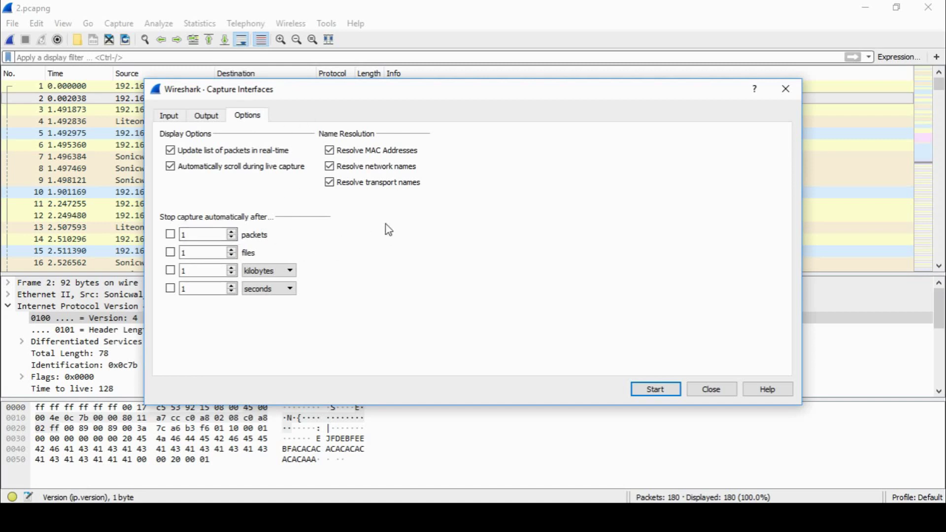
click(171, 118)
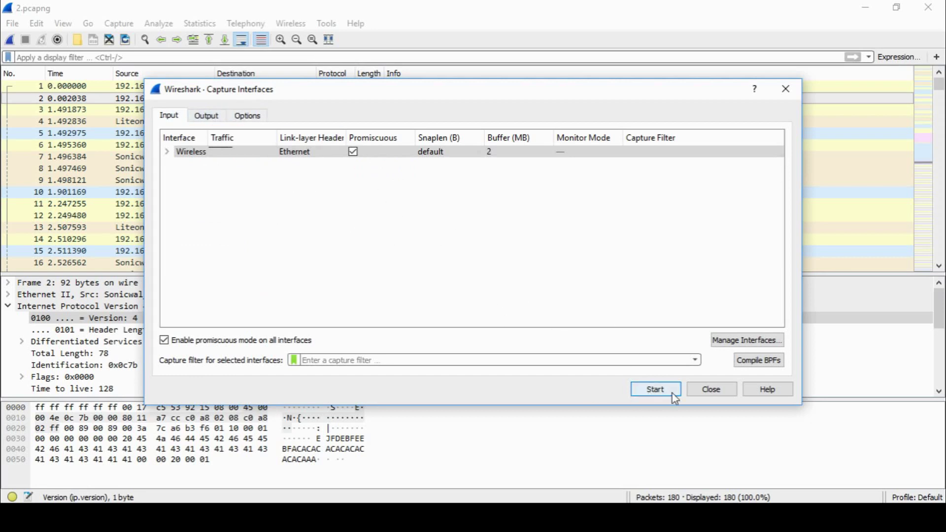
click(711, 390)
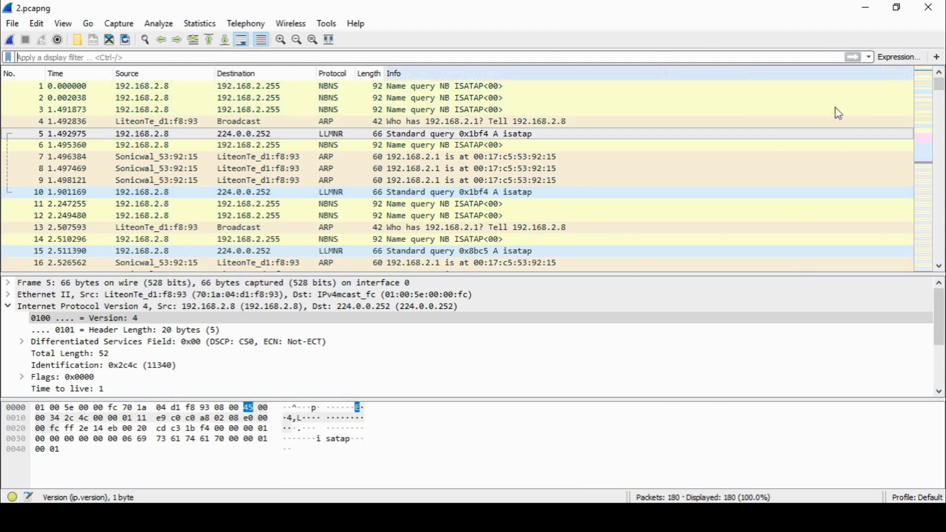
- Filter the packet list with ip.addr==192.168.2.8 and not tcp.port==443 and not dns and not tcp.port in {25 50} and not arp and not nbns
click(941, 83)
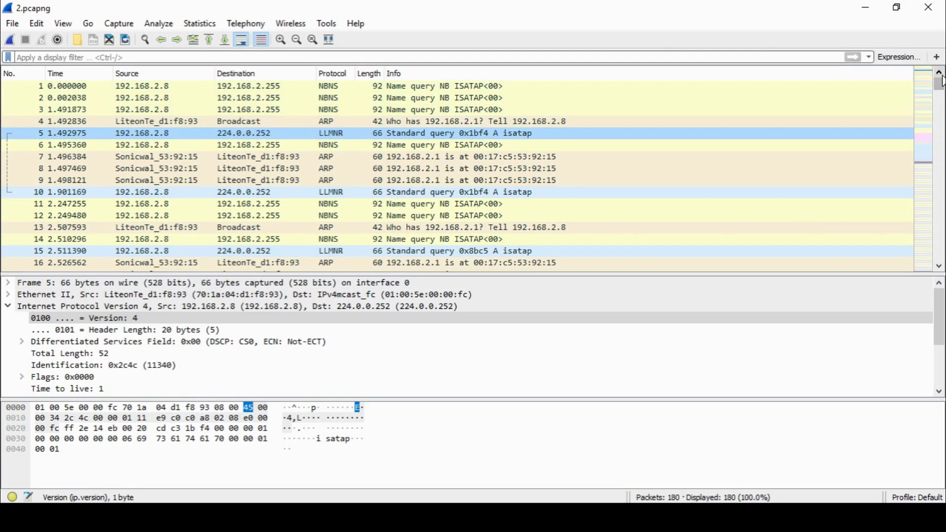
click(286, 170)
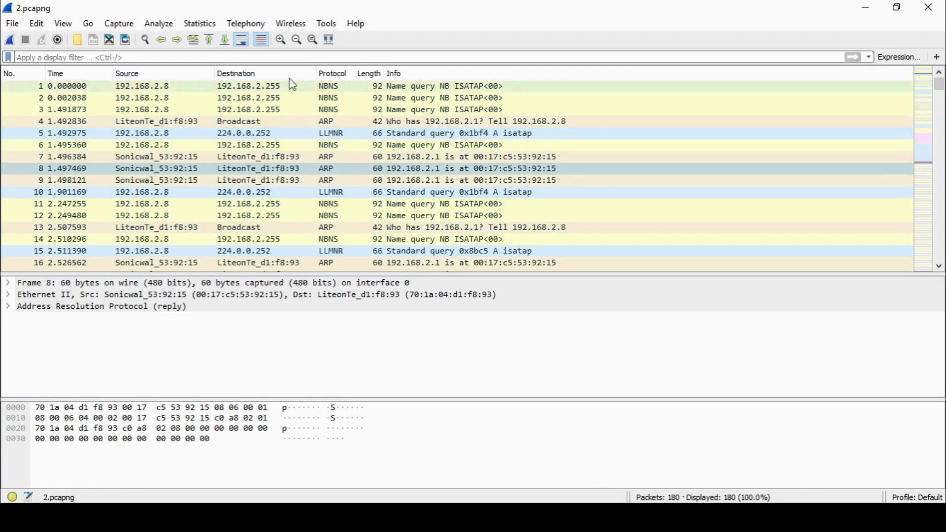
click(145, 57)
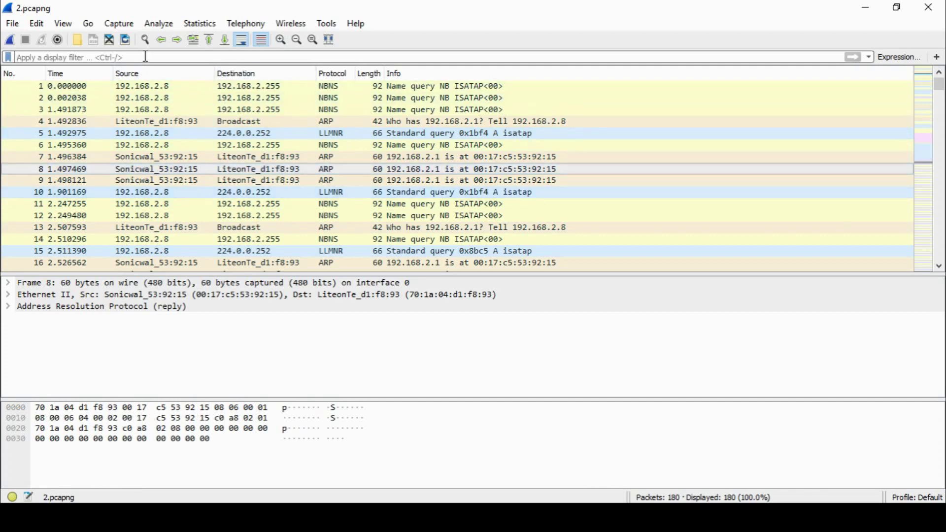
text(ip.addr==192.168.2.8 and not tcp.port==443 and not dns and not tcp.port in {25 50} and not arp and not nbns)
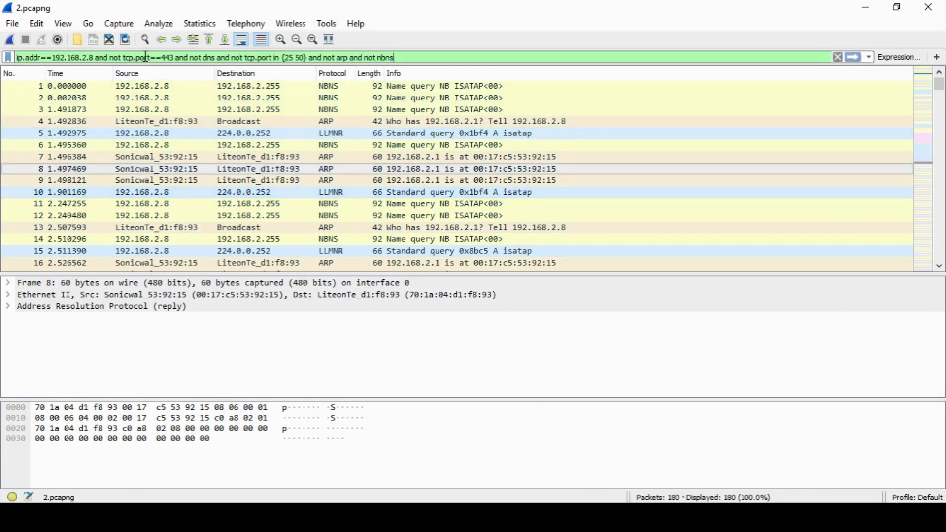
key(Return)
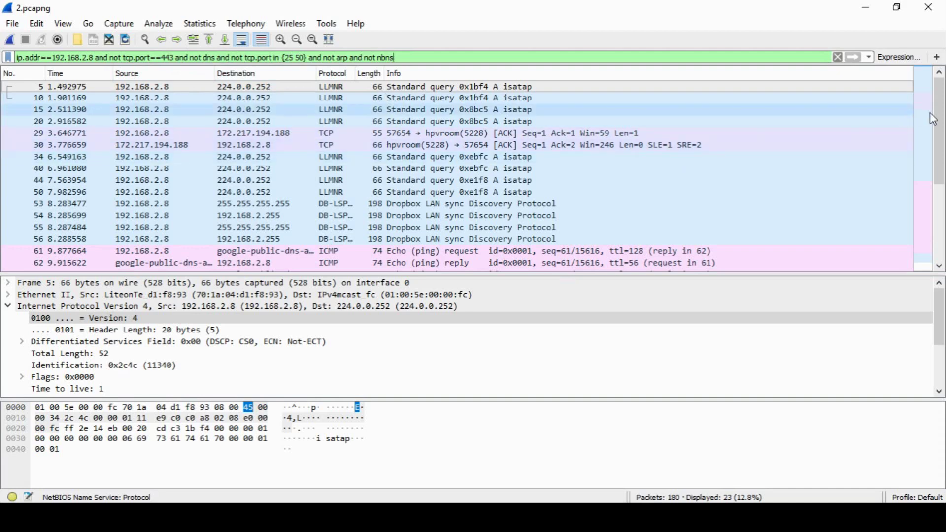
- Look through the filtered packets, select the SSDP M-SEARCH packet 79, and clear the display filter
scroll(941, 168, down, 1)
drag(943, 167, 942, 89)
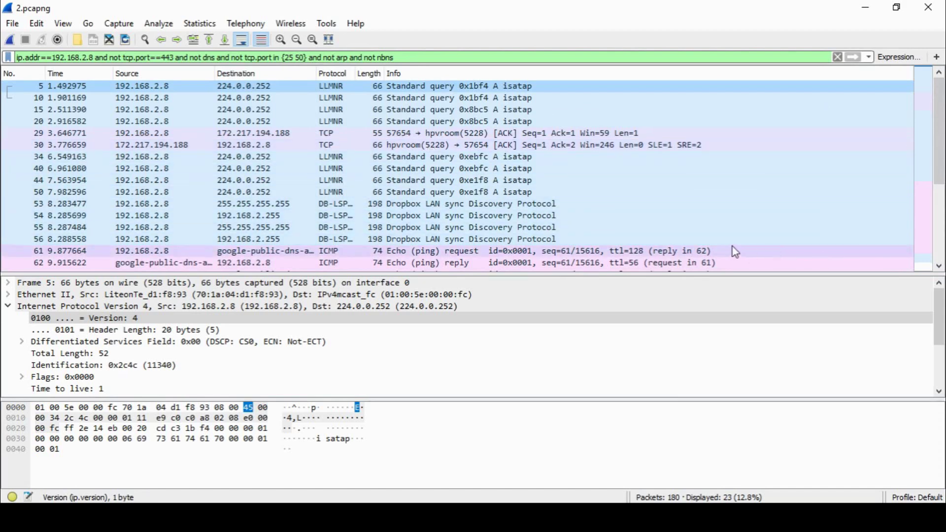
drag(939, 128, 939, 207)
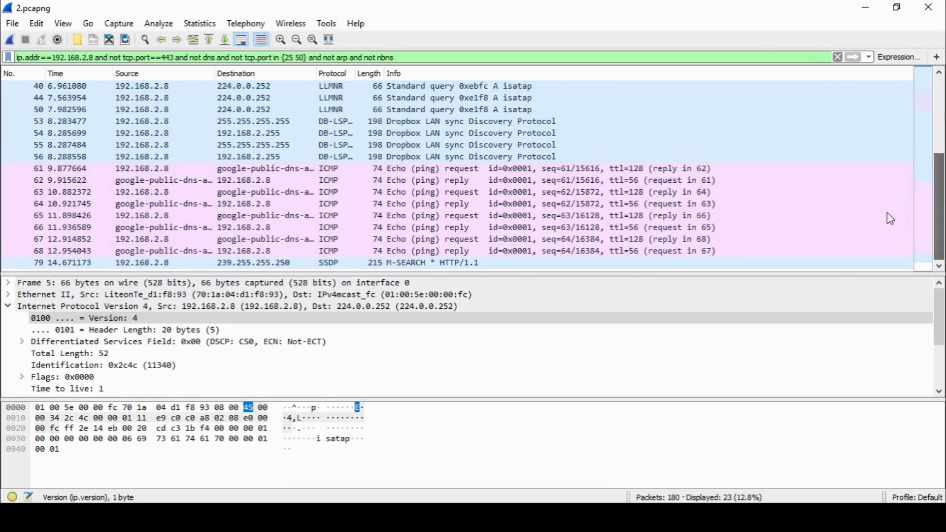
click(410, 263)
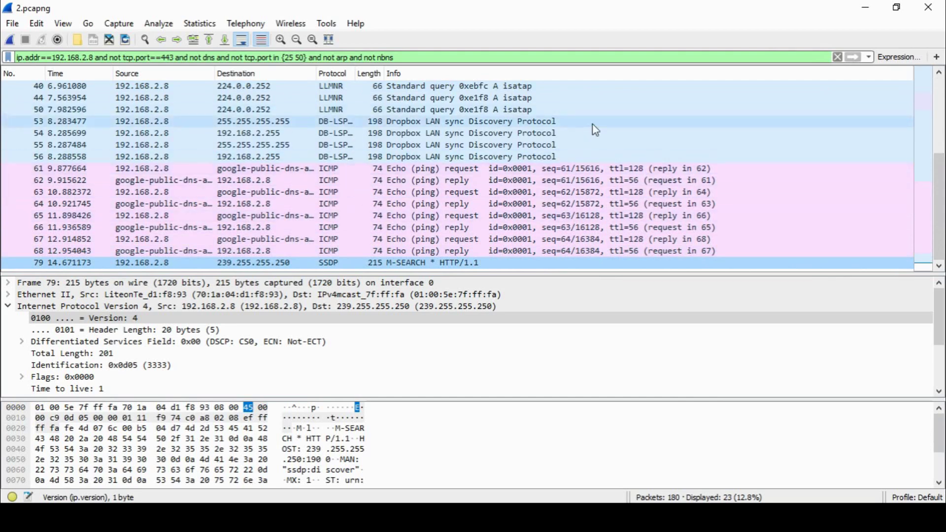
click(837, 57)
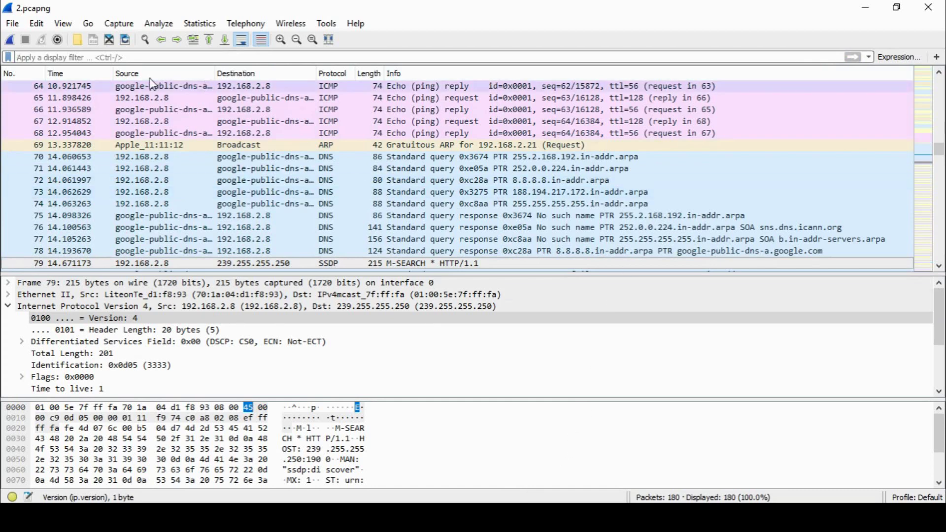
click(131, 52)
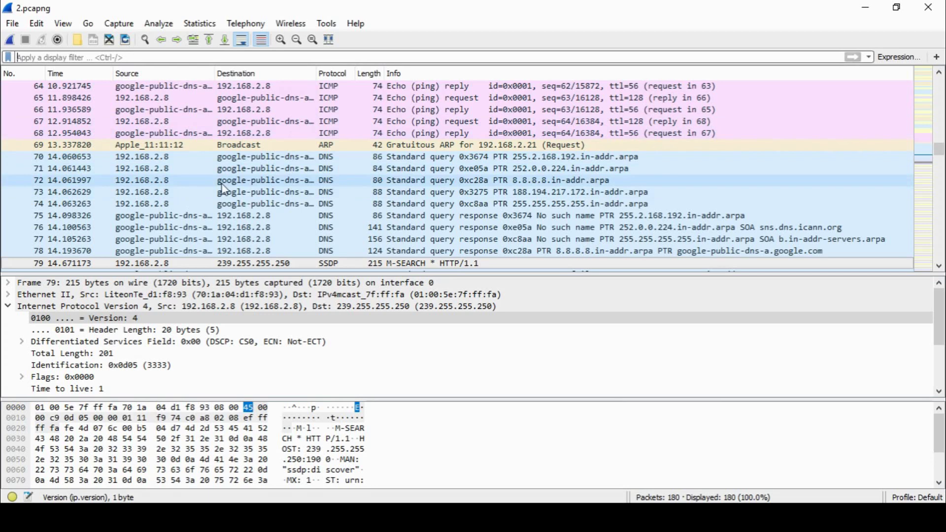
- Enlarge the packet bytes pane and show its bytes as bits, trying the text as ASCII and setting it to EBCDIC
drag(471, 400, 476, 339)
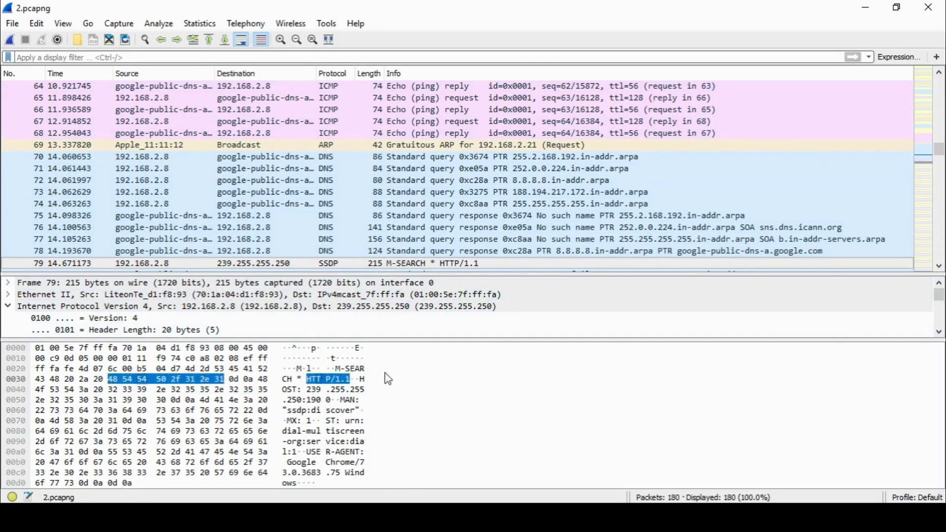
right_click(518, 392)
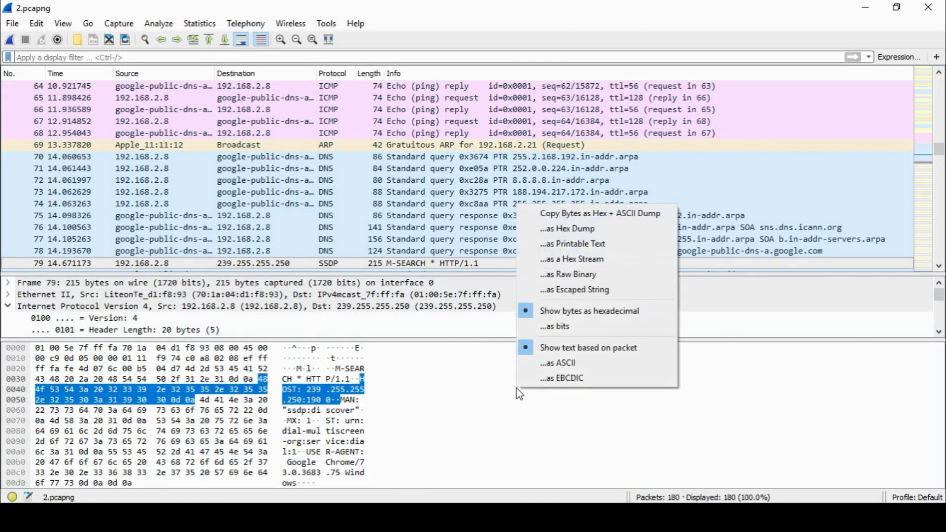
click(578, 329)
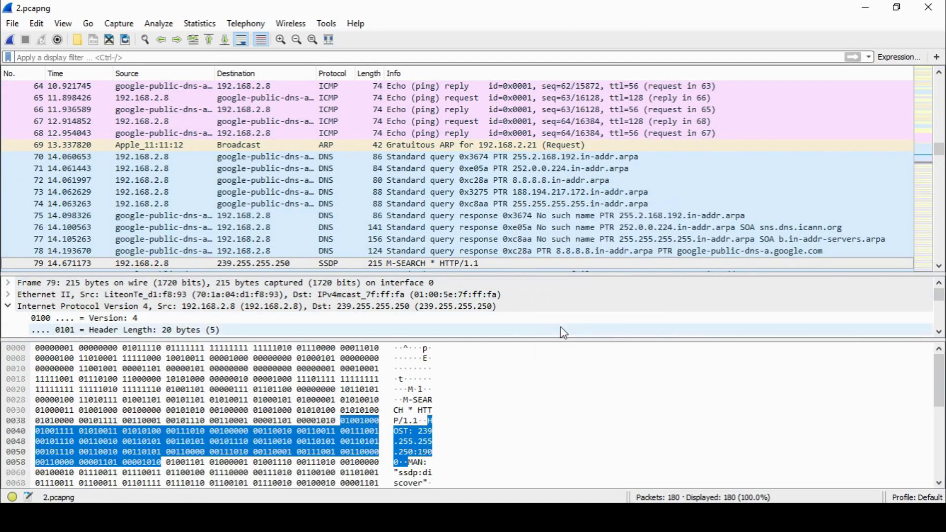
right_click(538, 403)
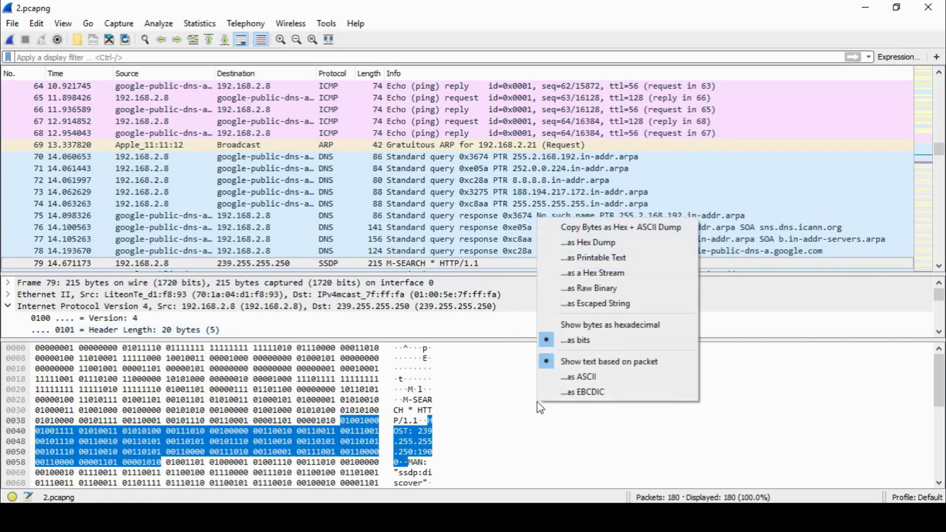
click(591, 378)
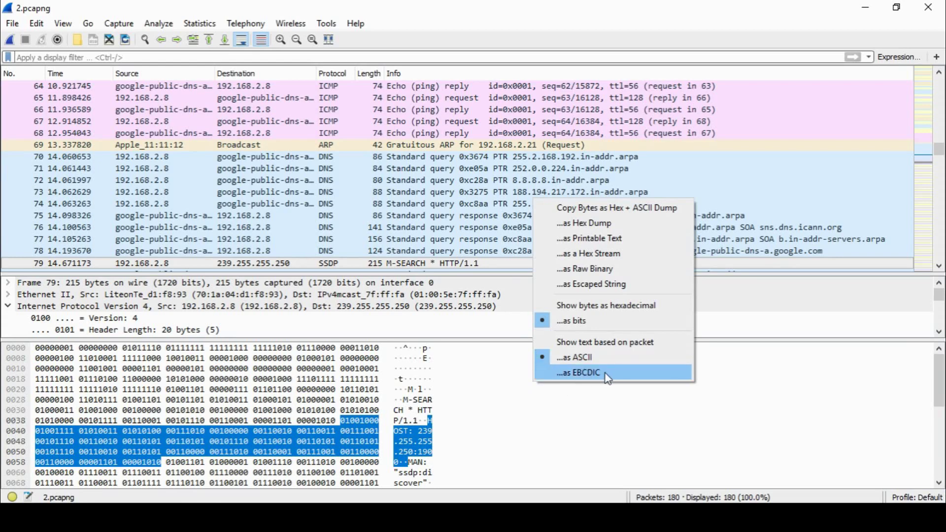
click(608, 377)
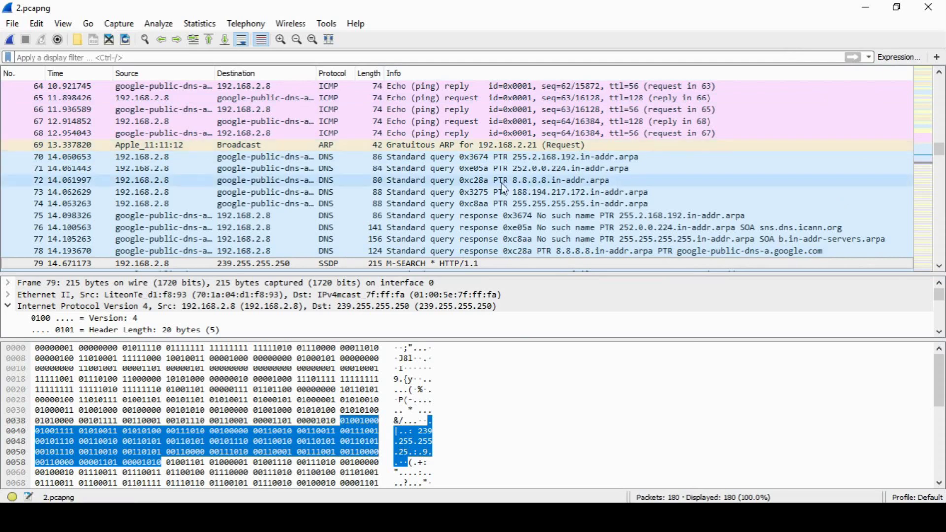
- Rebalance the heights of the packet details and packet bytes panes so that both show several rows
drag(308, 339, 101, 466)
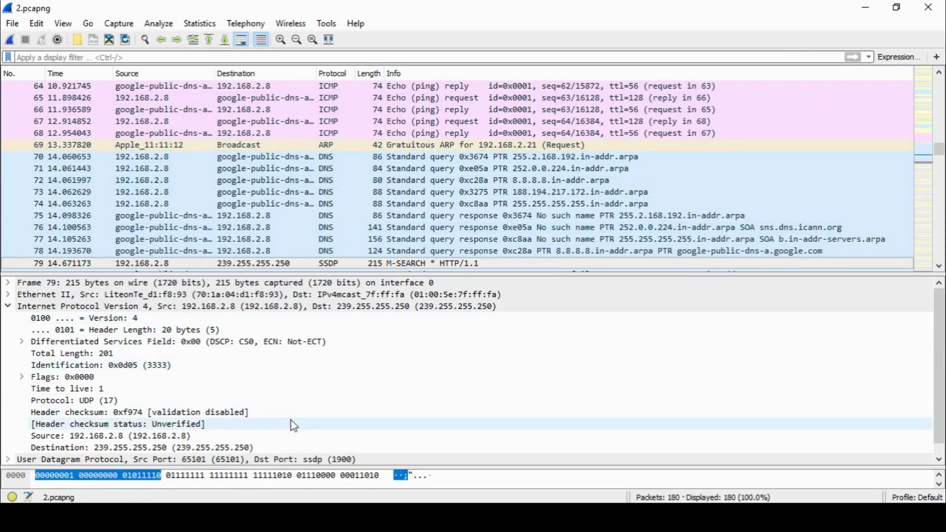
drag(294, 468, 313, 364)
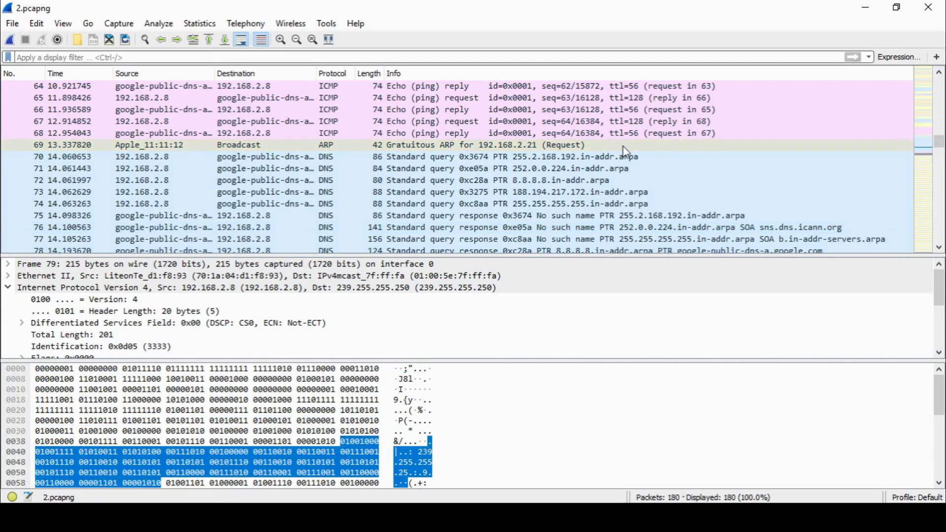
- Apply the display filter tcp to the packet list
drag(939, 141, 941, 85)
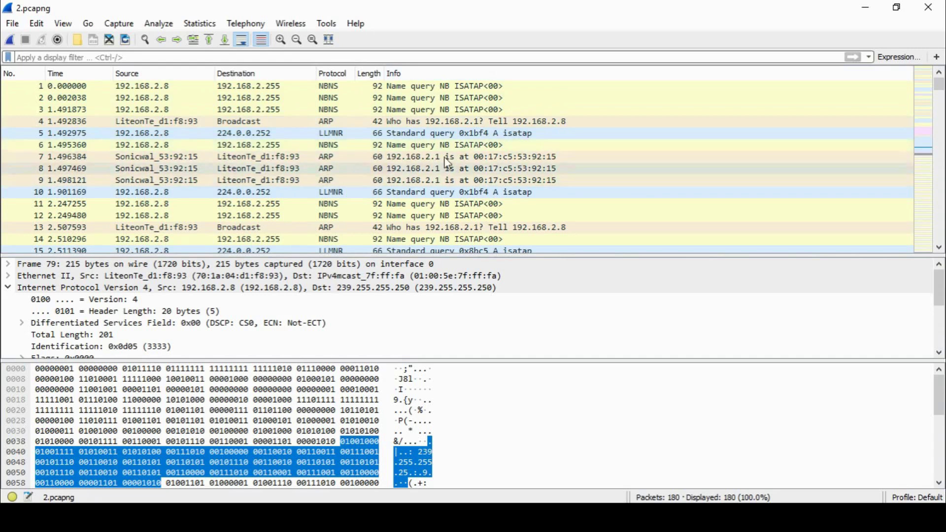
click(240, 57)
text(tcp)
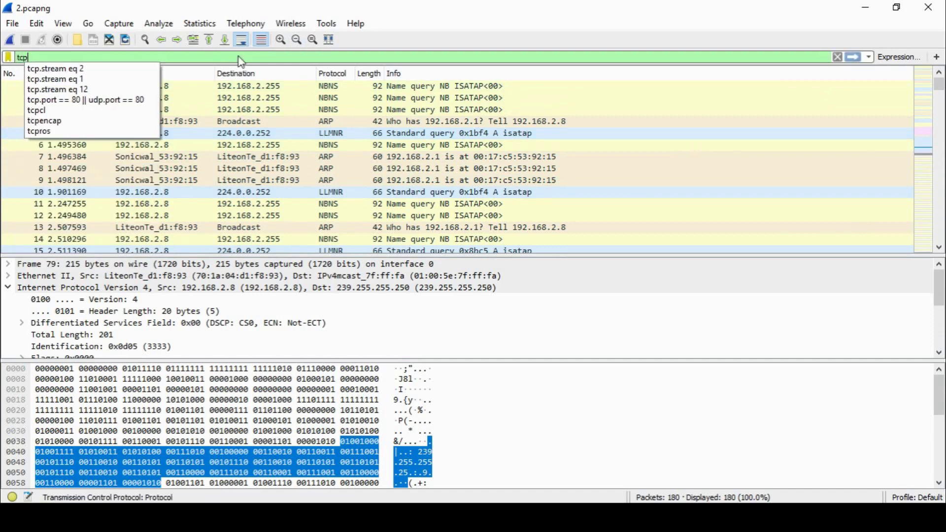
key(Return)
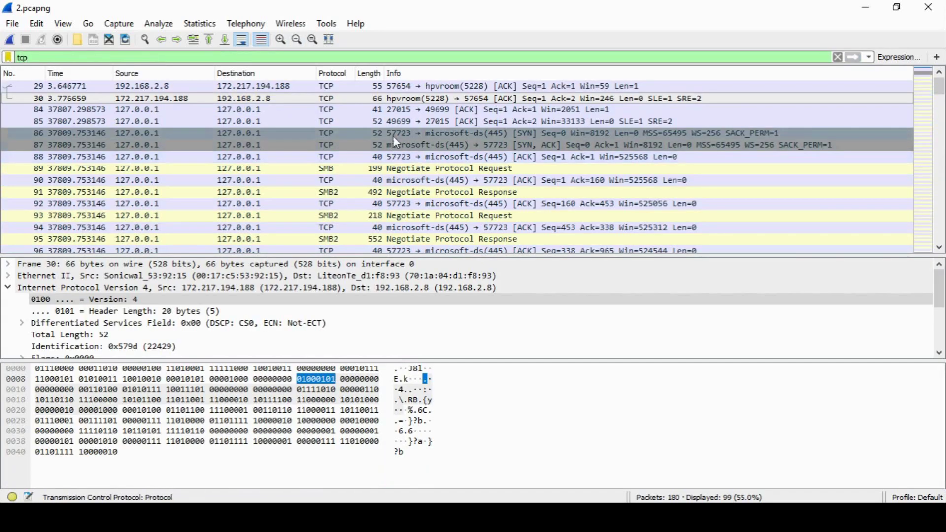
- Follow the TCP stream of packet 92, look through the entire conversation, and close the stream window
click(367, 209)
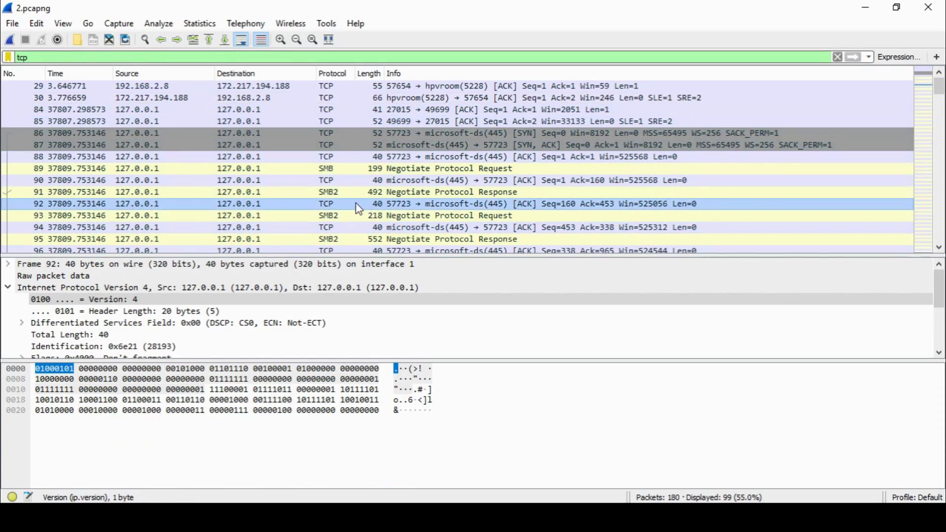
right_click(357, 204)
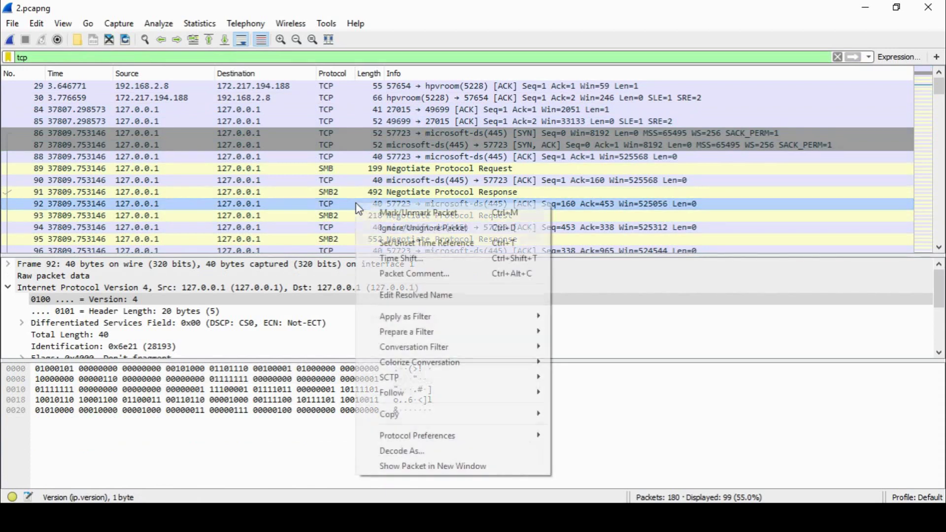
mouse_move(409, 396)
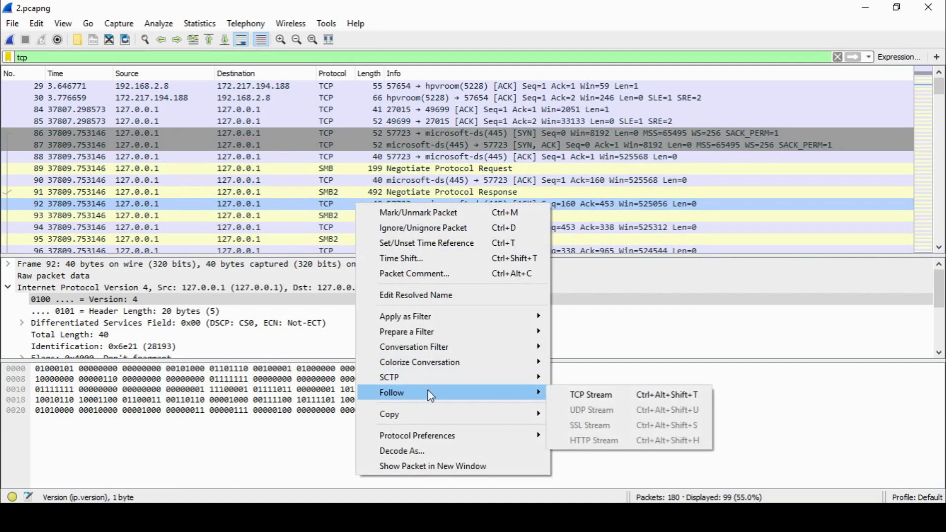
click(606, 394)
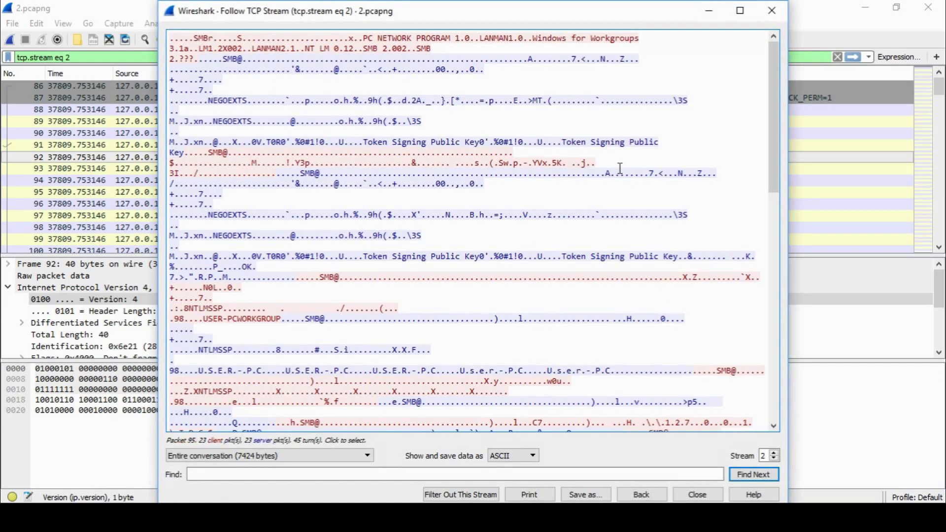
drag(777, 84, 786, 10)
drag(773, 136, 776, 36)
click(769, 10)
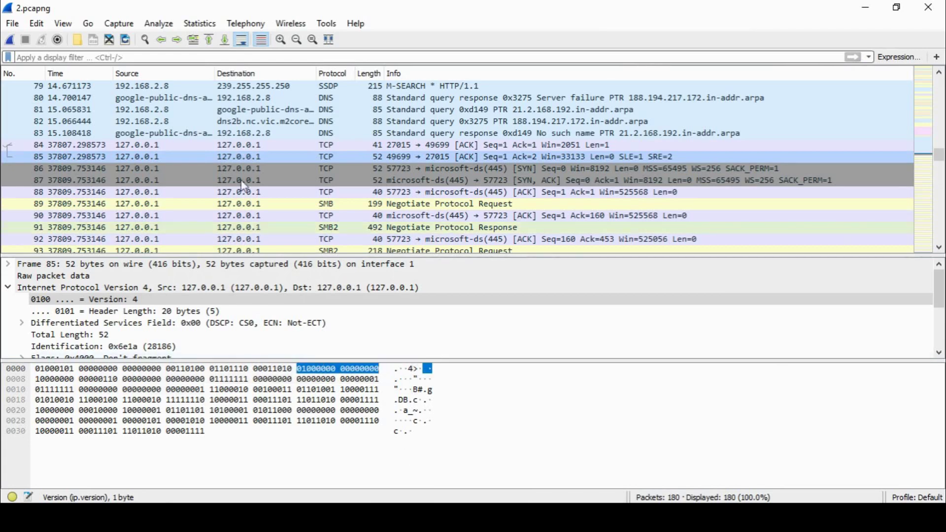
- Open the I/O graph of the capture, add a new graph entry to its list, and close the window
click(199, 24)
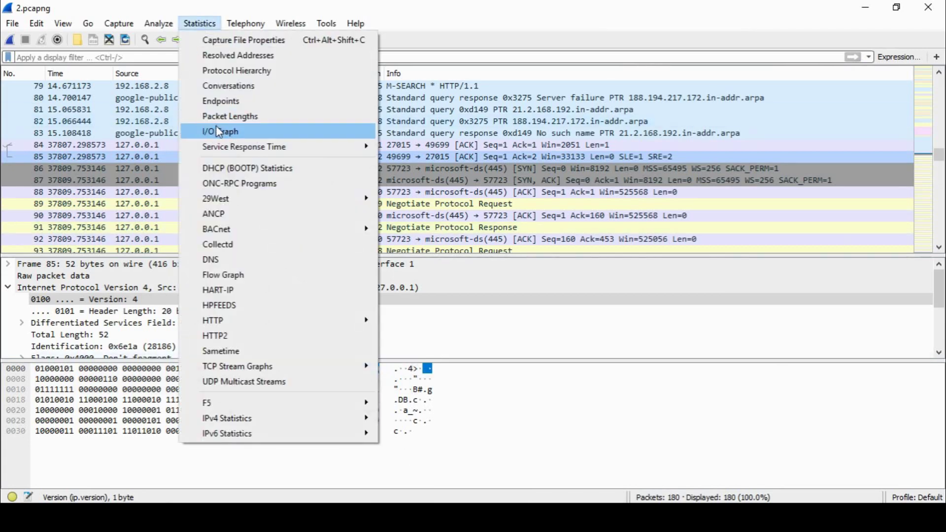
click(218, 131)
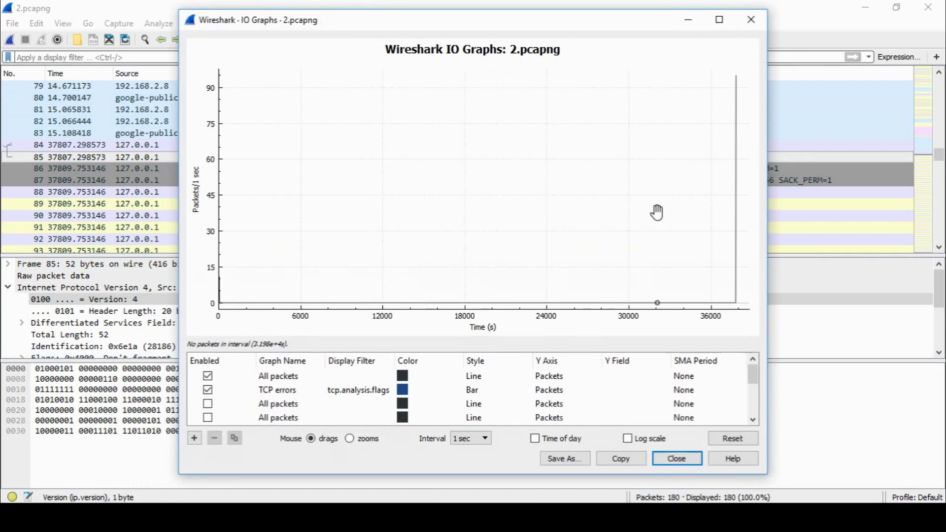
mouse_move(754, 379)
mouse_down()
mouse_move(755, 397)
mouse_move(752, 373)
mouse_up()
click(194, 438)
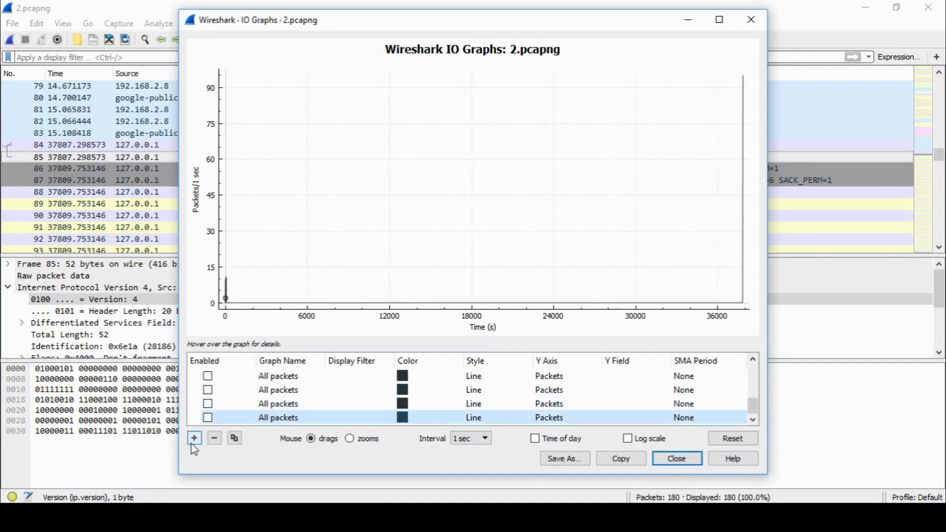
click(685, 461)
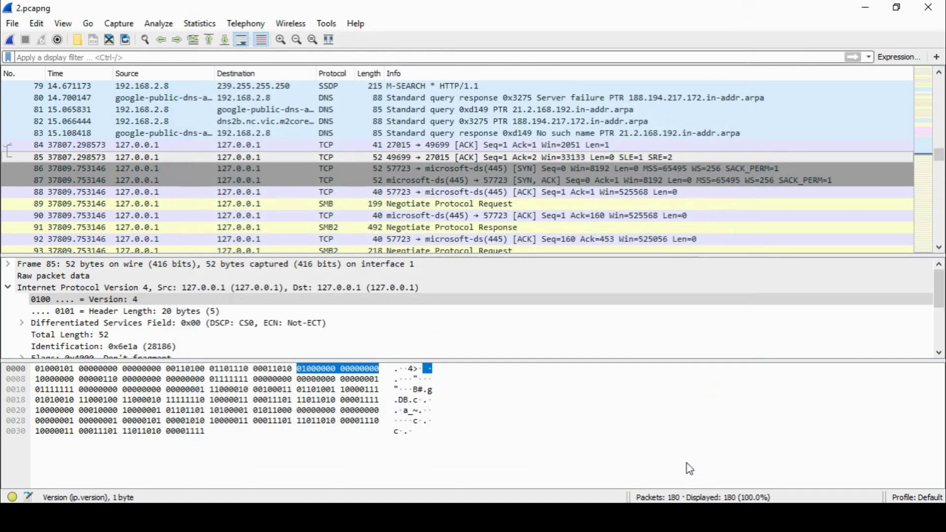
- View the Decode As rules and cancel the dialog without adding an entry
click(158, 26)
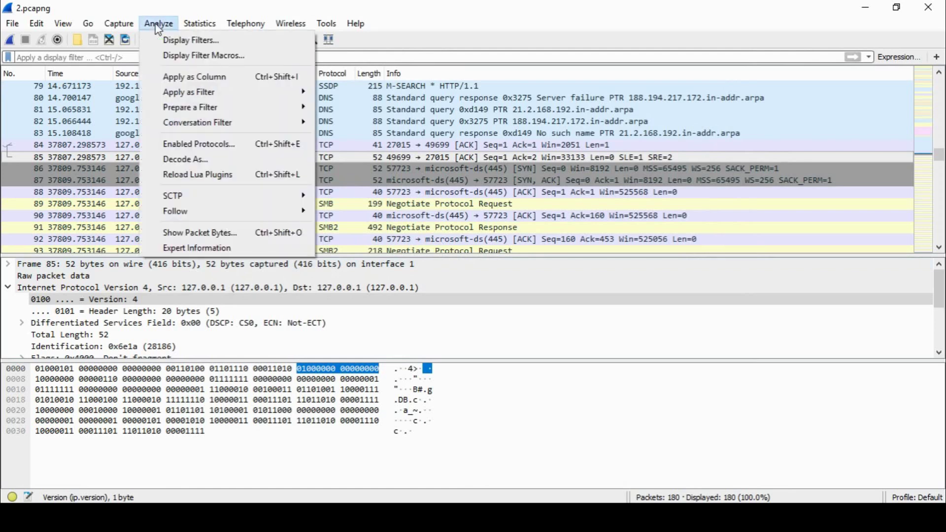
click(175, 159)
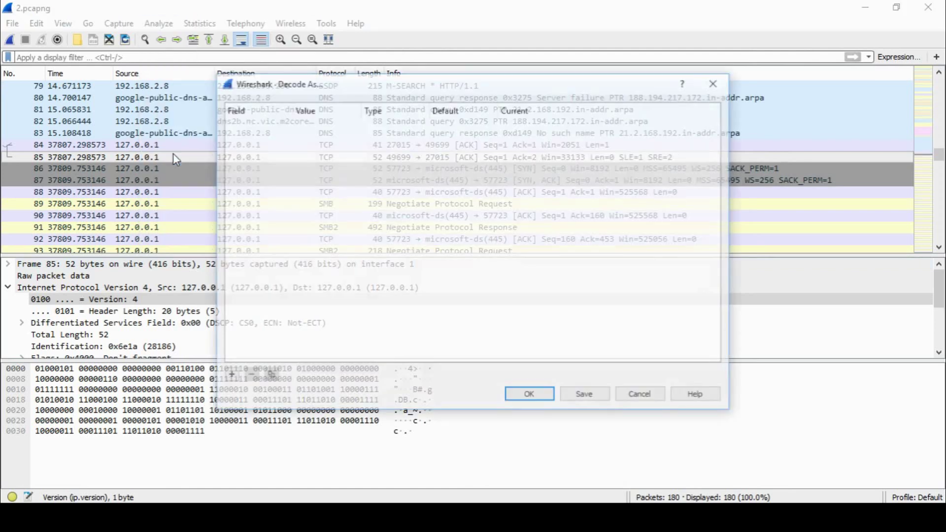
click(652, 403)
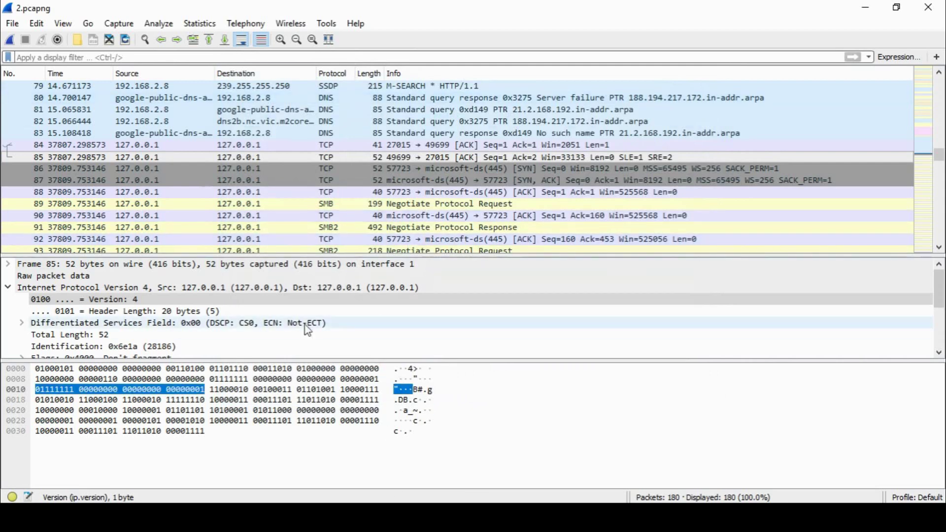
- View the Expert Information of the capture again and close its window
click(158, 25)
click(194, 247)
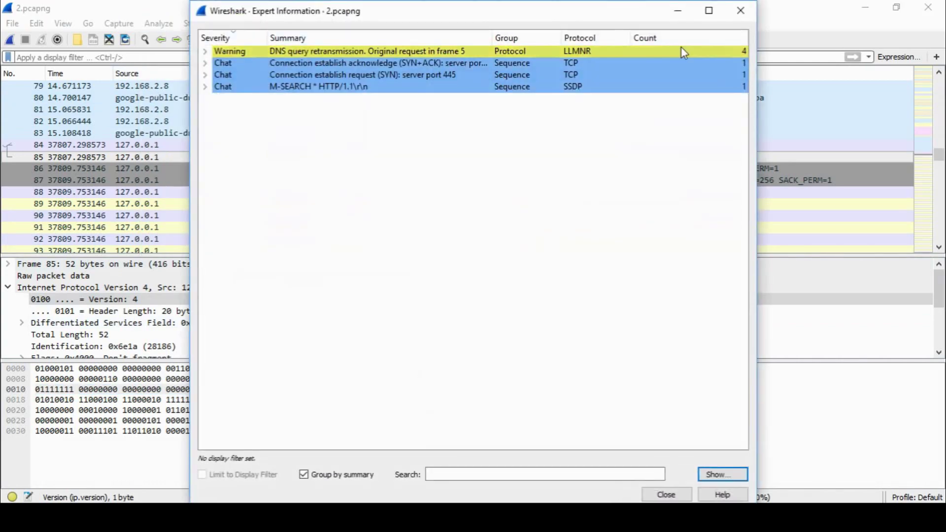
click(741, 12)
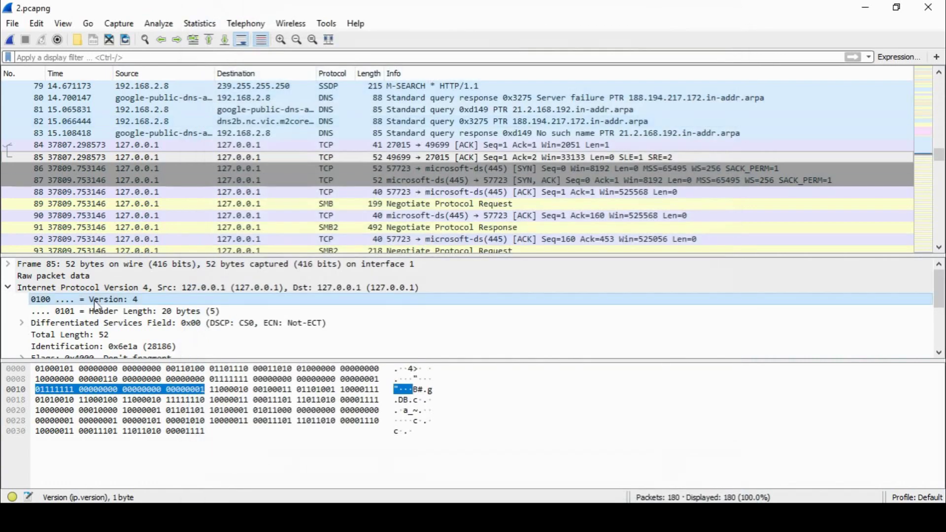
- Open the capture's Expert Information once more from the packet view and close it
click(12, 497)
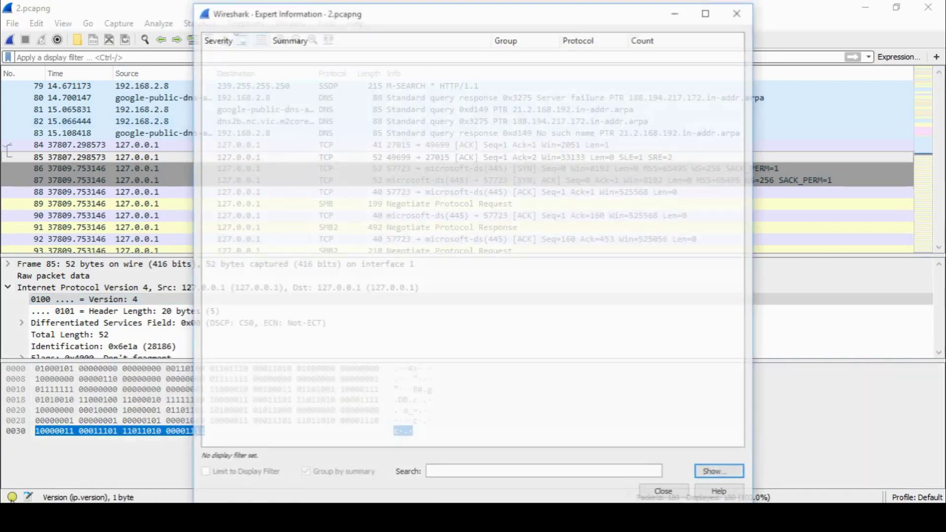
click(740, 11)
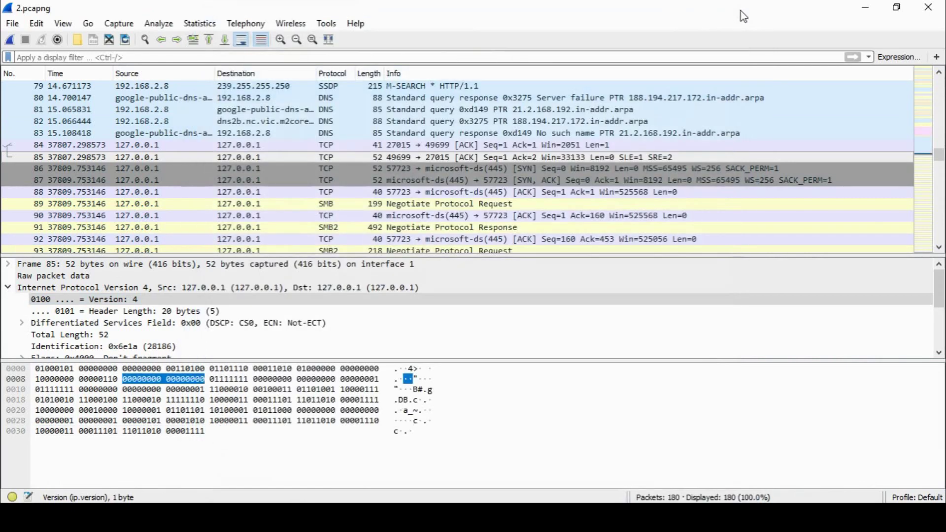
click(13, 23)
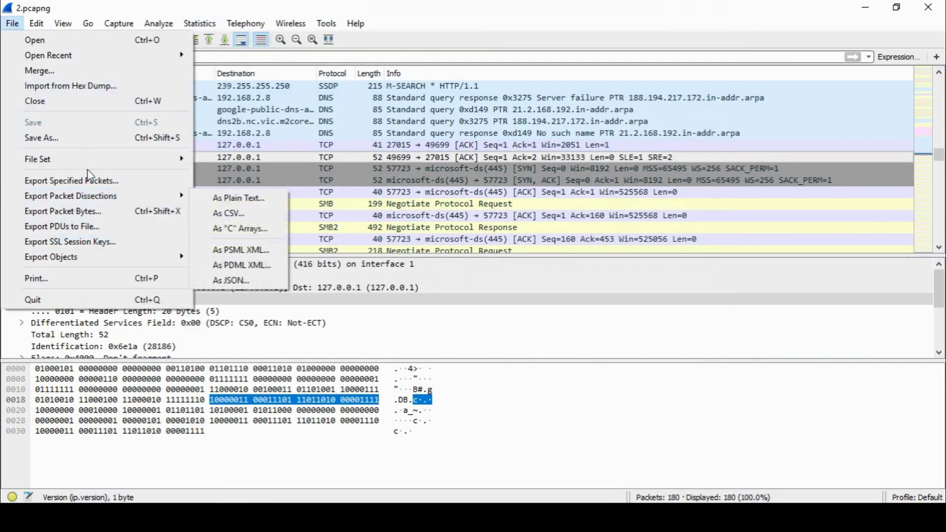
mouse_move(36, 25)
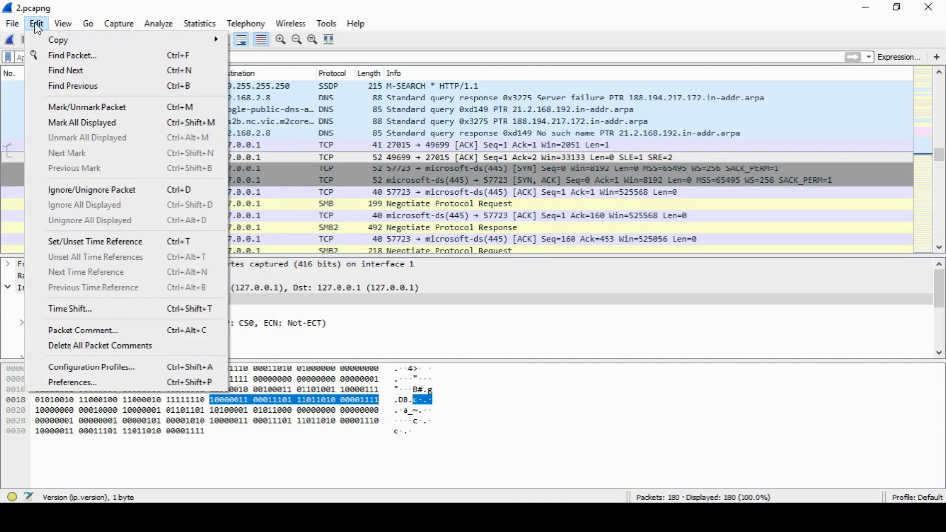
mouse_move(75, 30)
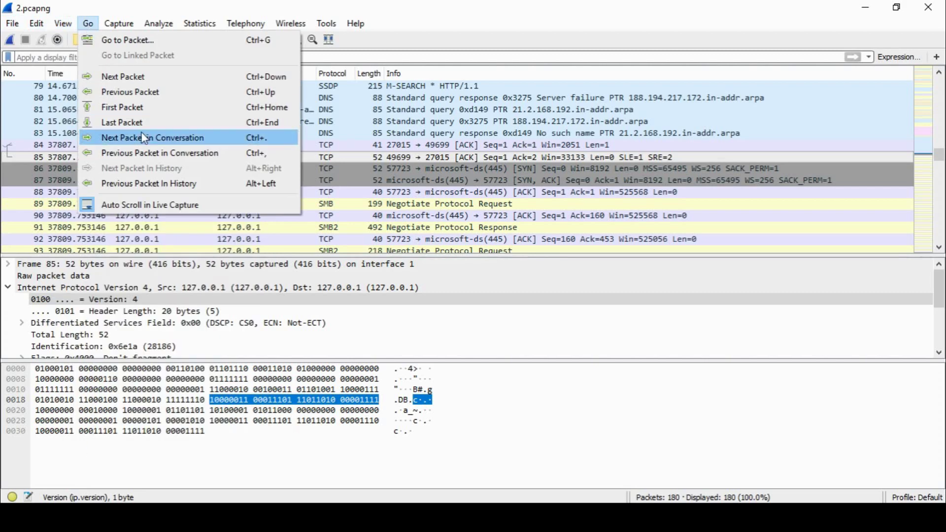
mouse_move(127, 30)
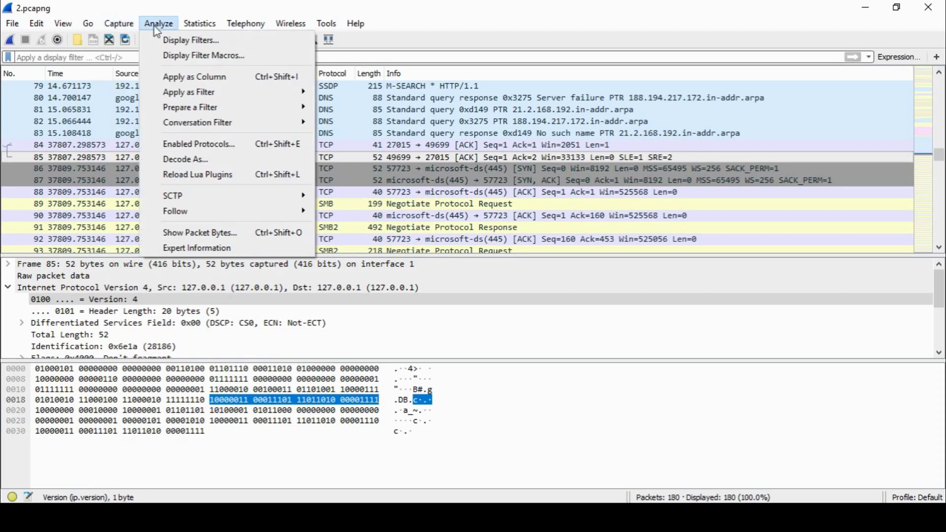
mouse_move(199, 29)
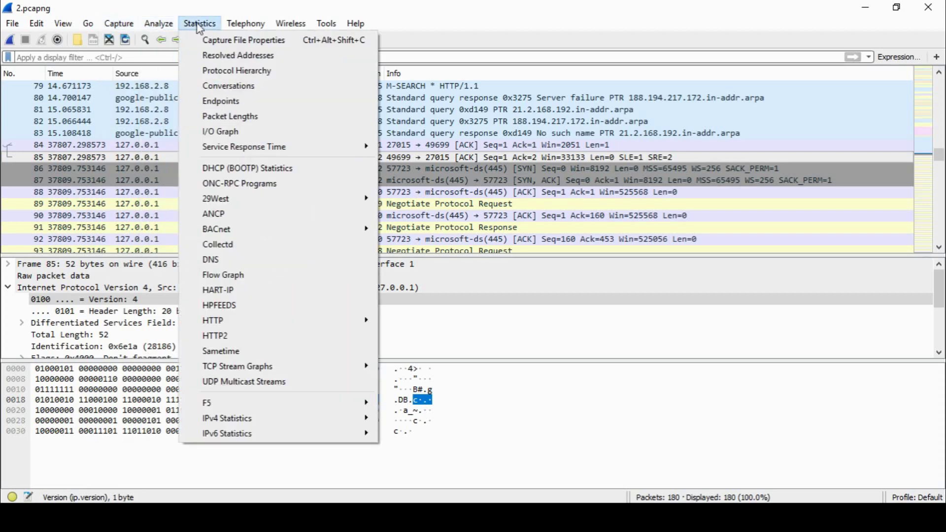
mouse_move(242, 26)
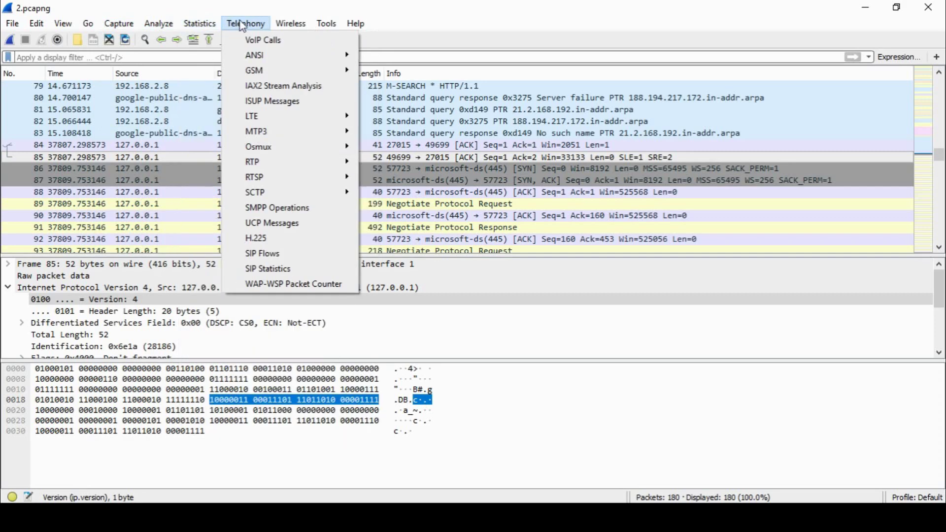
mouse_move(288, 29)
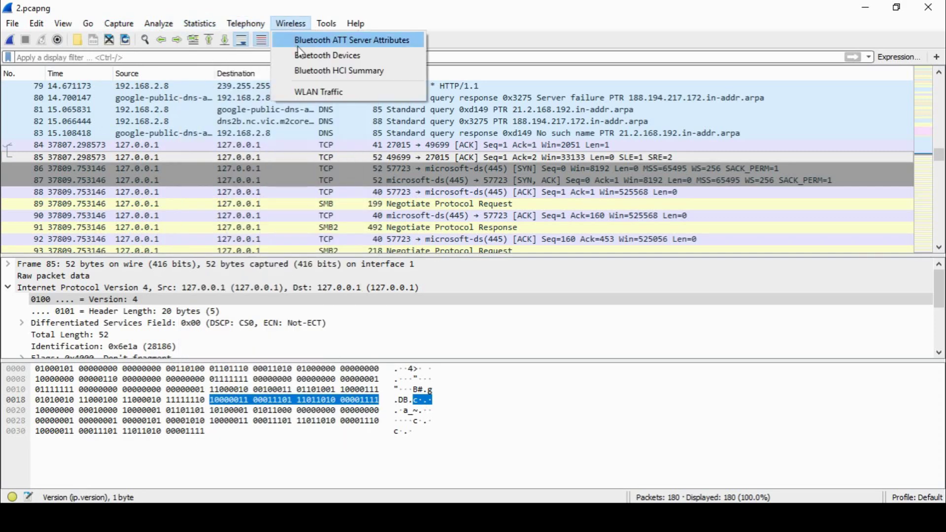
mouse_move(323, 26)
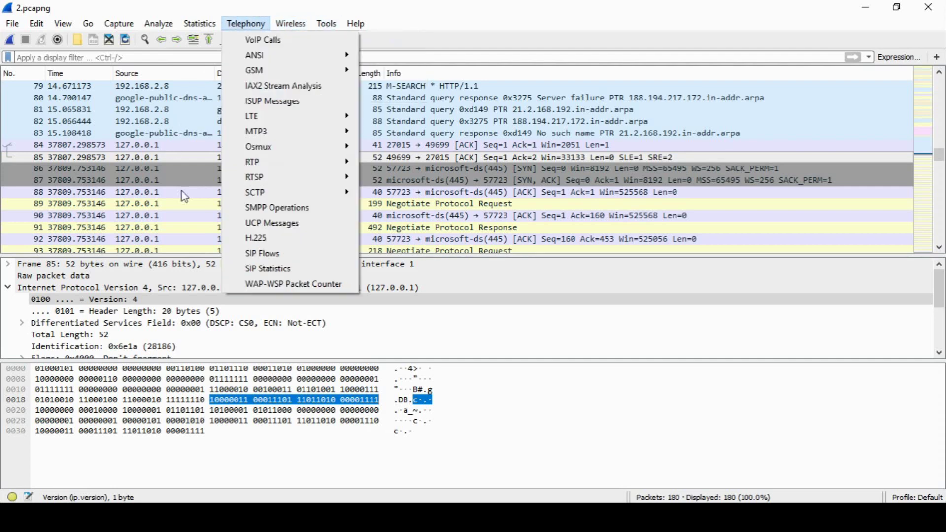
click(533, 6)
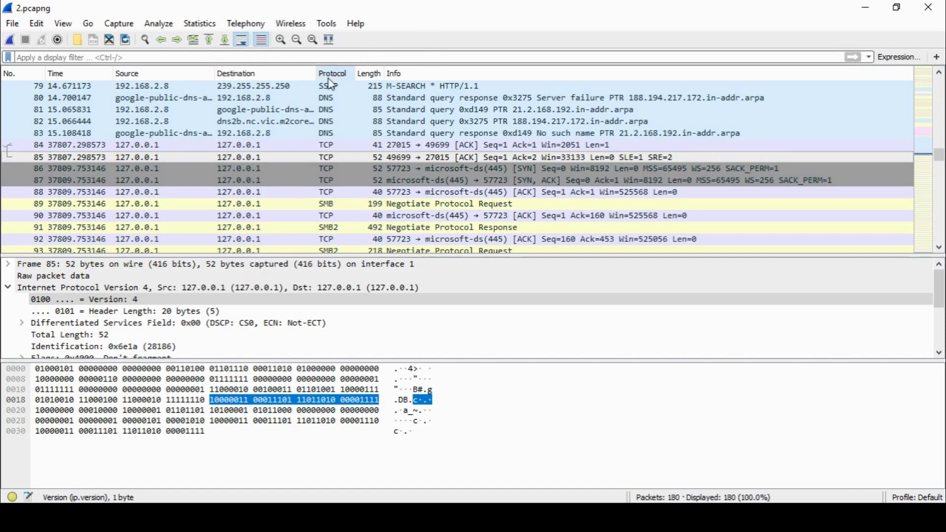
- Close the 2.pcapng capture file
click(11, 25)
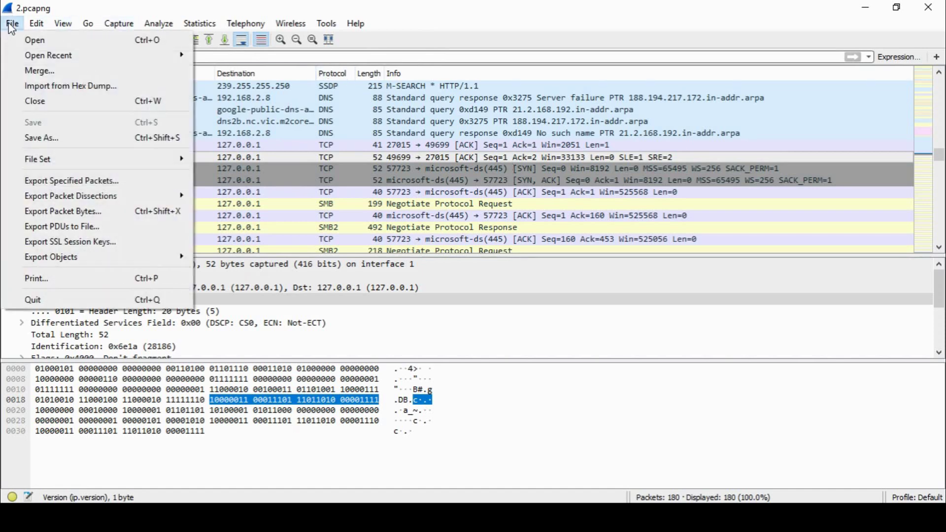
click(28, 97)
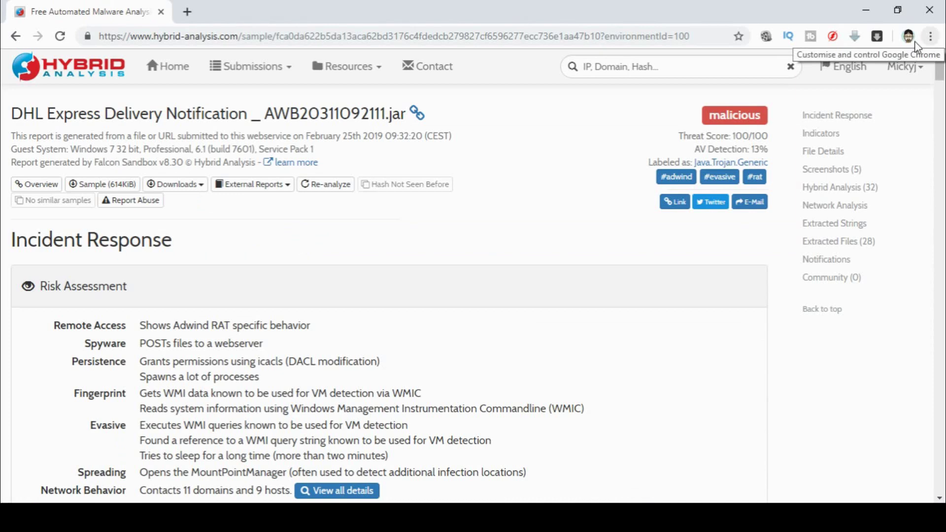
- Switch to the Hybrid Analysis report in Chrome and look through its download options, including the PCAP file, and its Extracted Files section
click(200, 187)
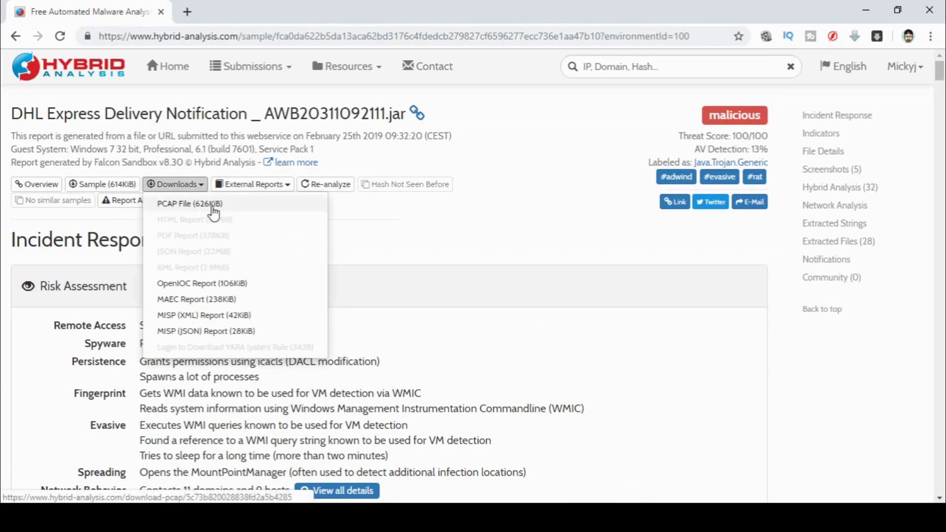
click(439, 244)
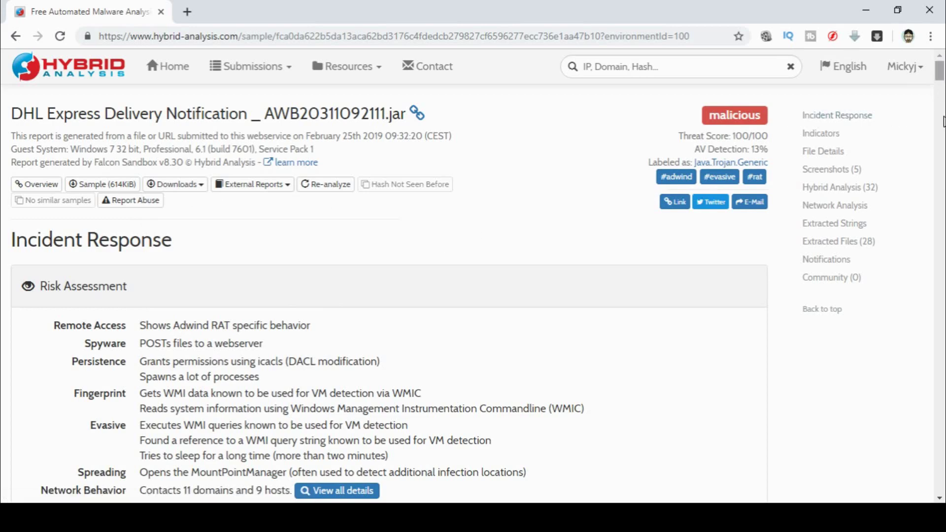
drag(942, 78, 941, 458)
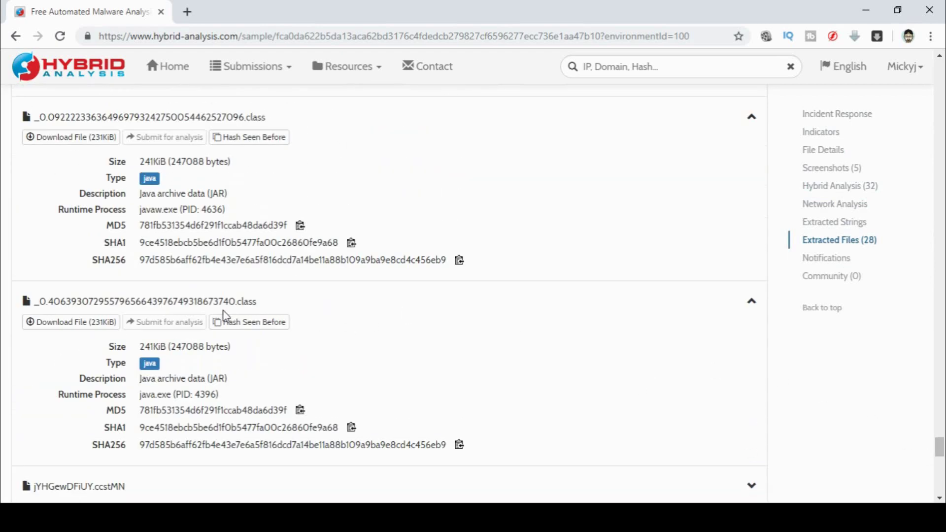
click(940, 58)
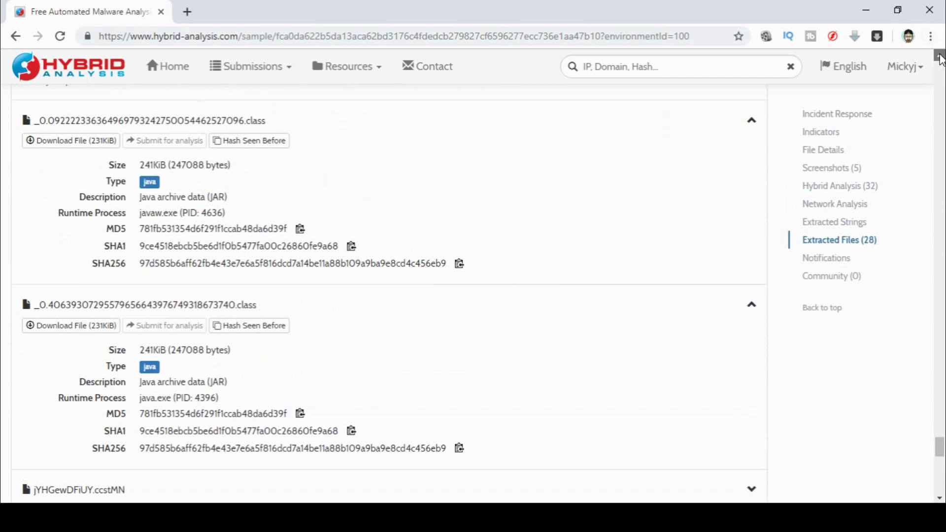
click(941, 60)
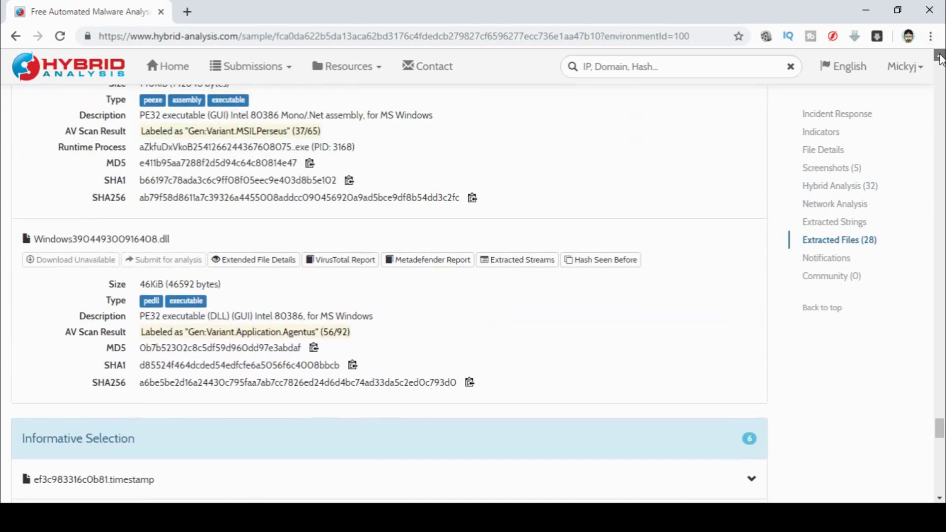
click(942, 60)
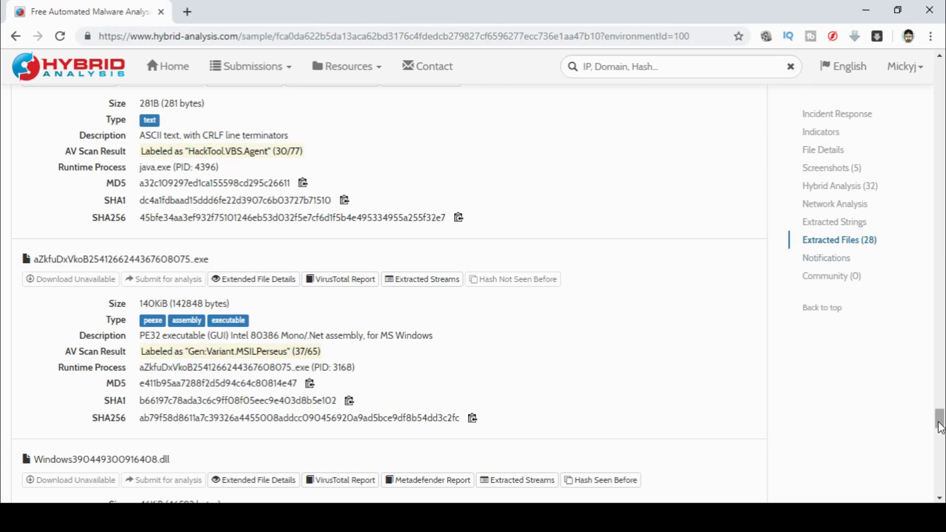
drag(939, 422, 943, 77)
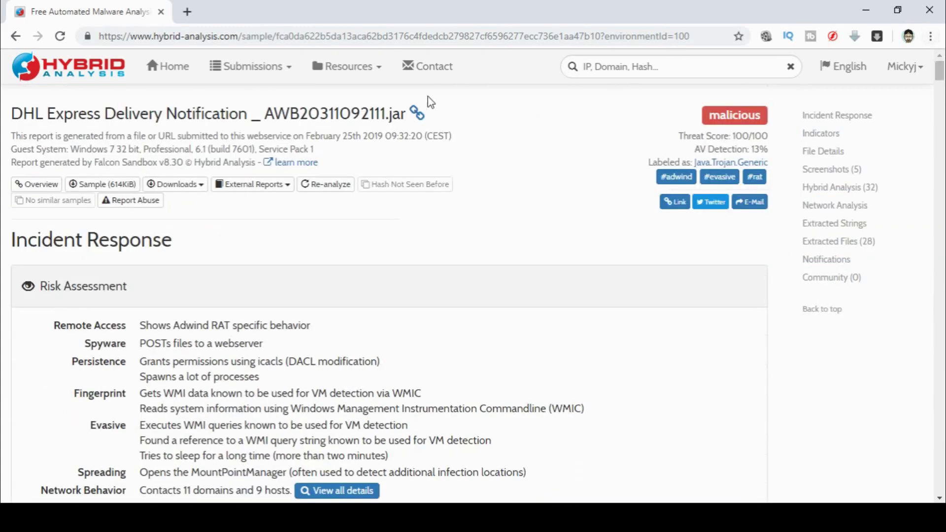
click(200, 188)
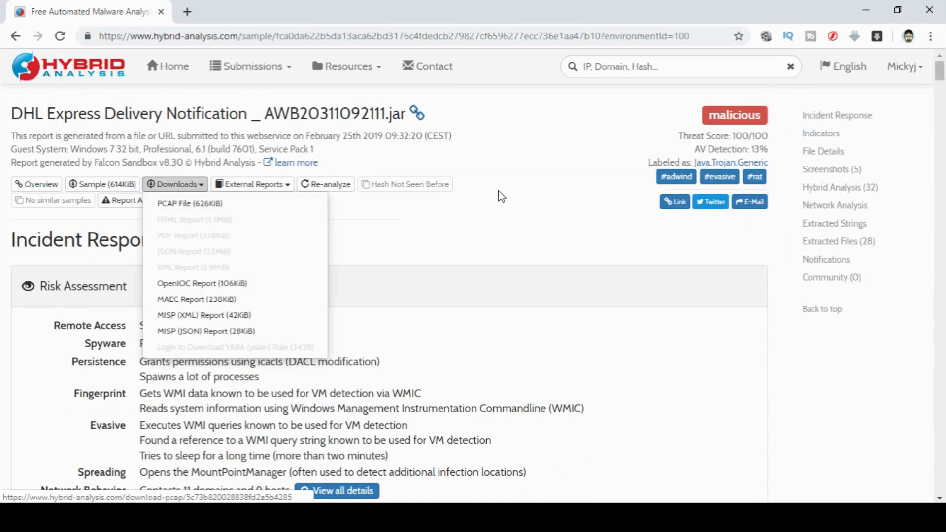
click(534, 200)
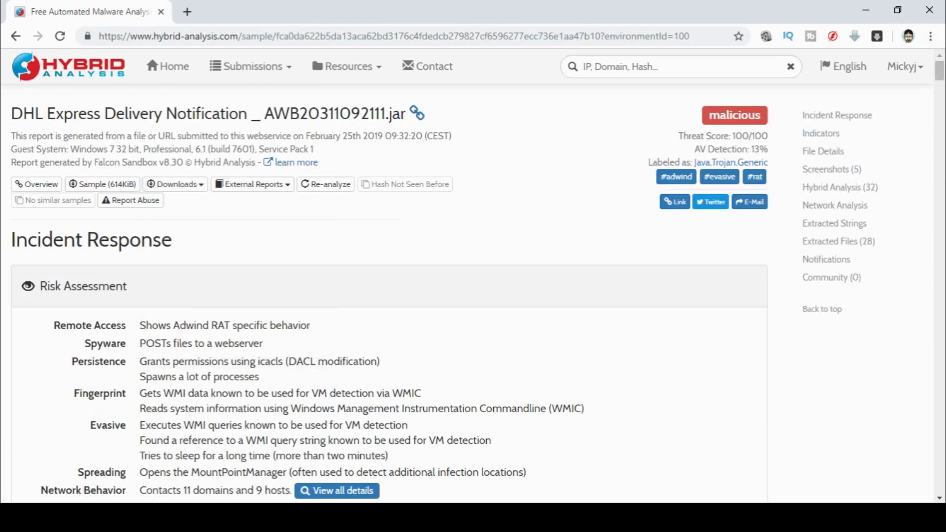
- Switch back to Wireshark and open the network.pcap capture file
click(408, 516)
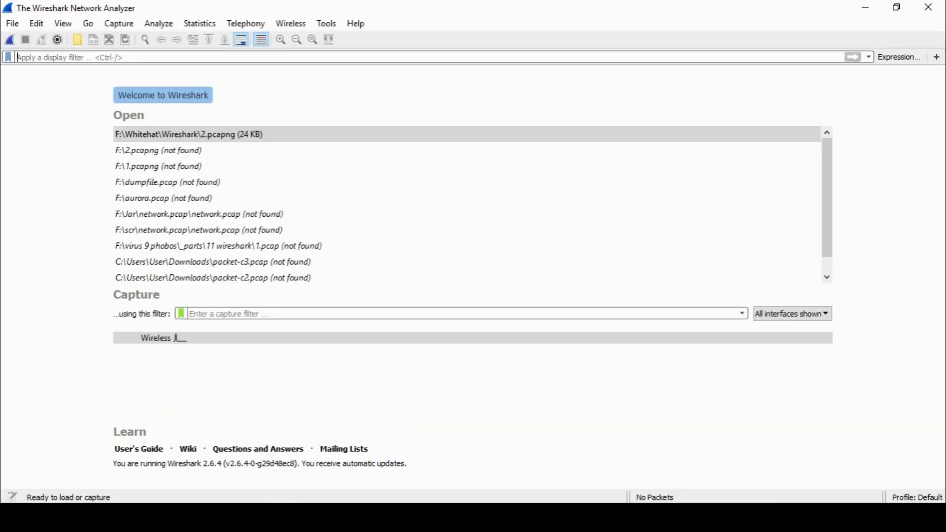
click(19, 27)
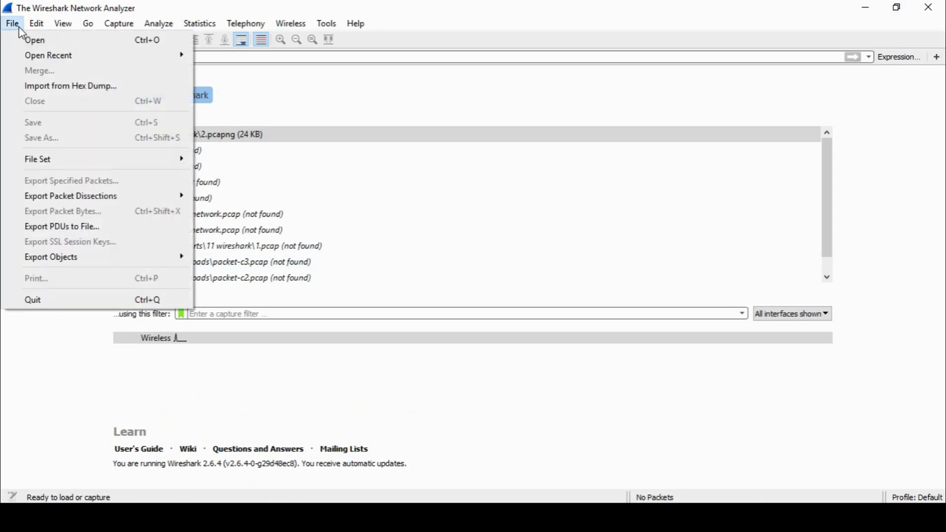
mouse_move(46, 61)
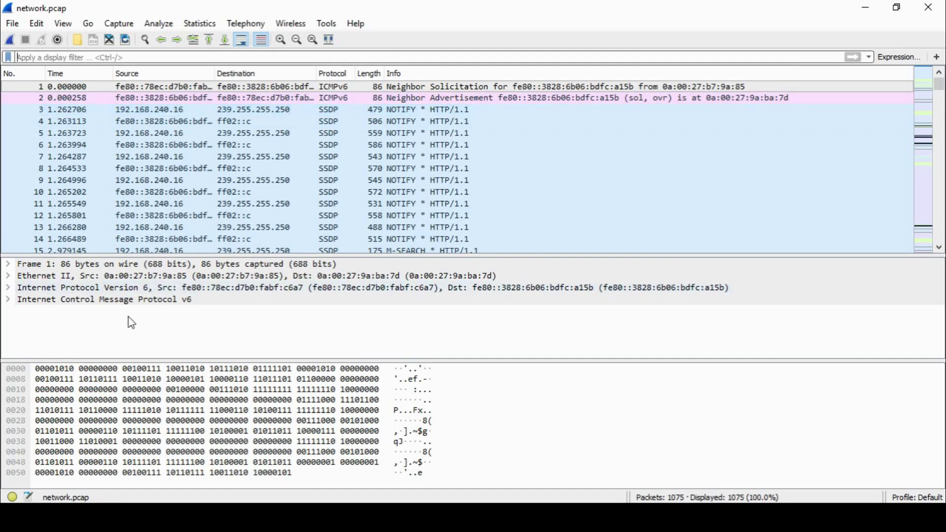
- Examine the Internet Protocol Version 6 and Ethernet II details of packet 1, collapsing both sections again
click(8, 287)
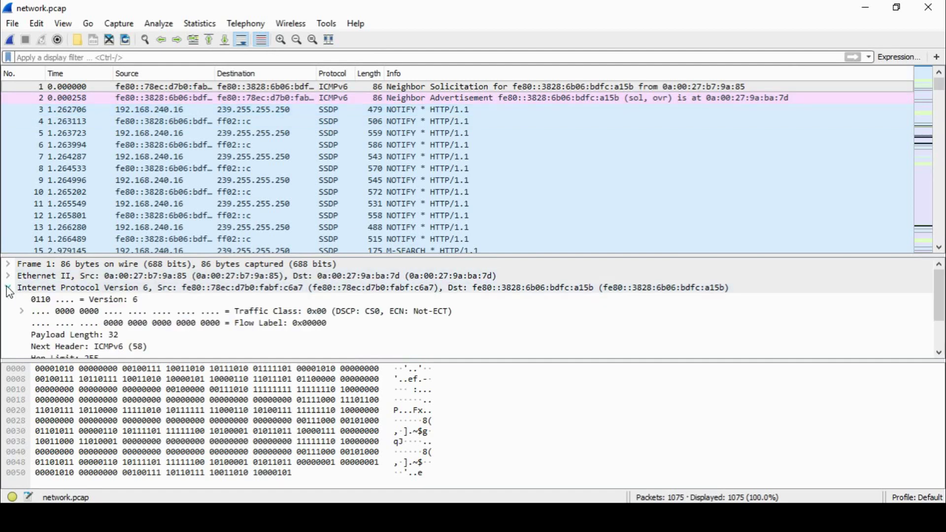
click(8, 277)
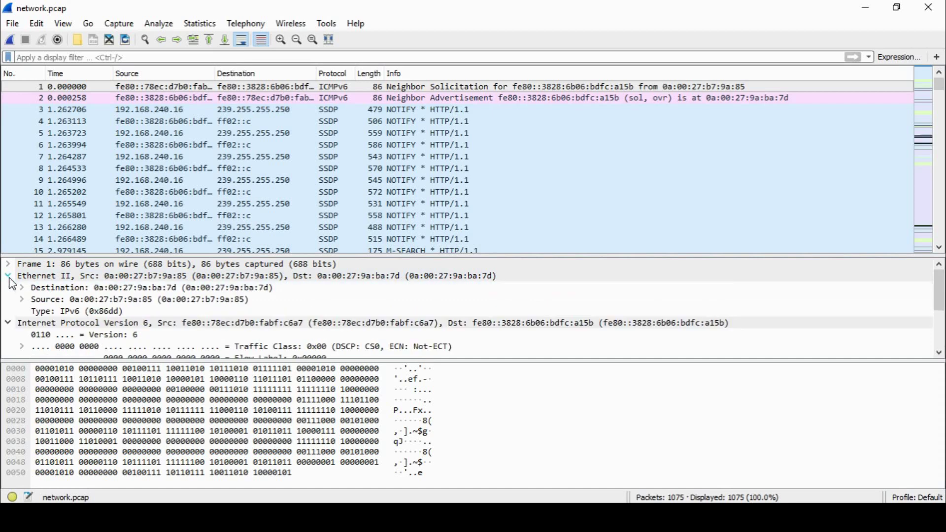
click(8, 277)
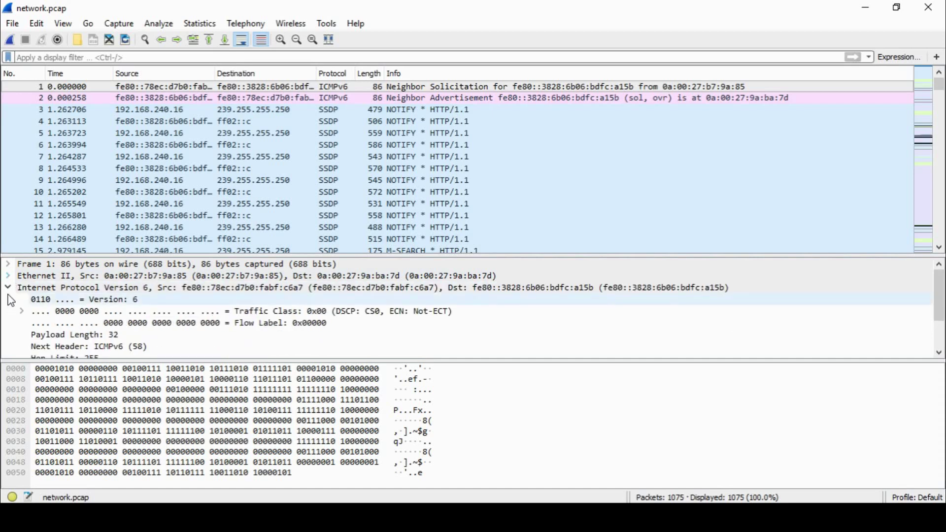
click(9, 289)
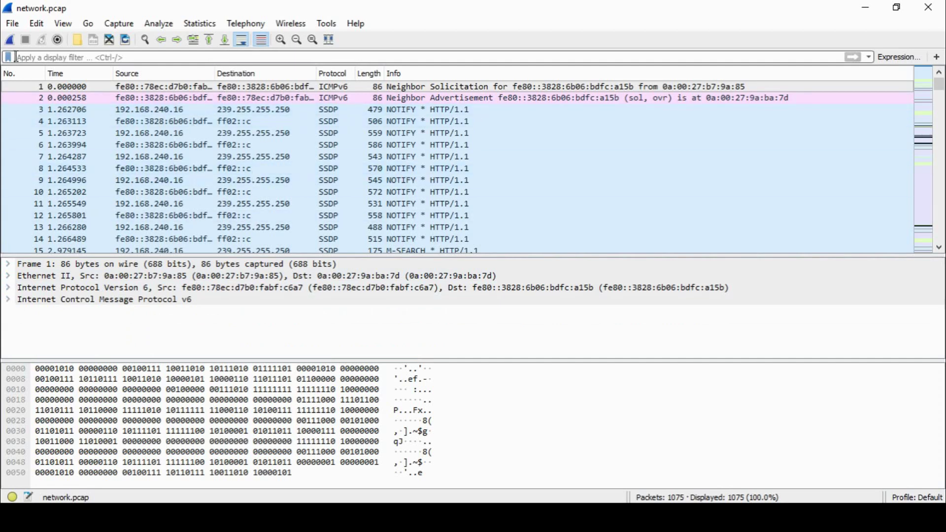
- Open the list of exportable HTTP objects for network.pcap
click(9, 26)
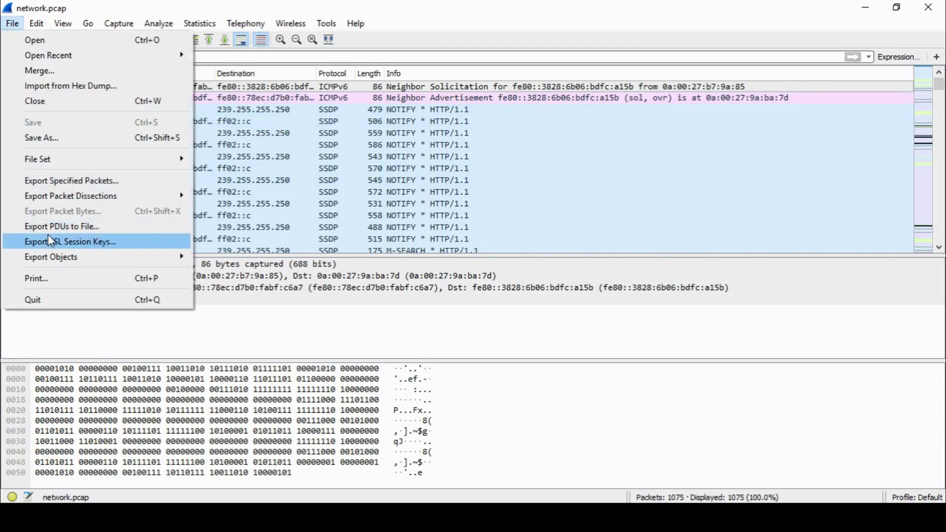
mouse_move(55, 261)
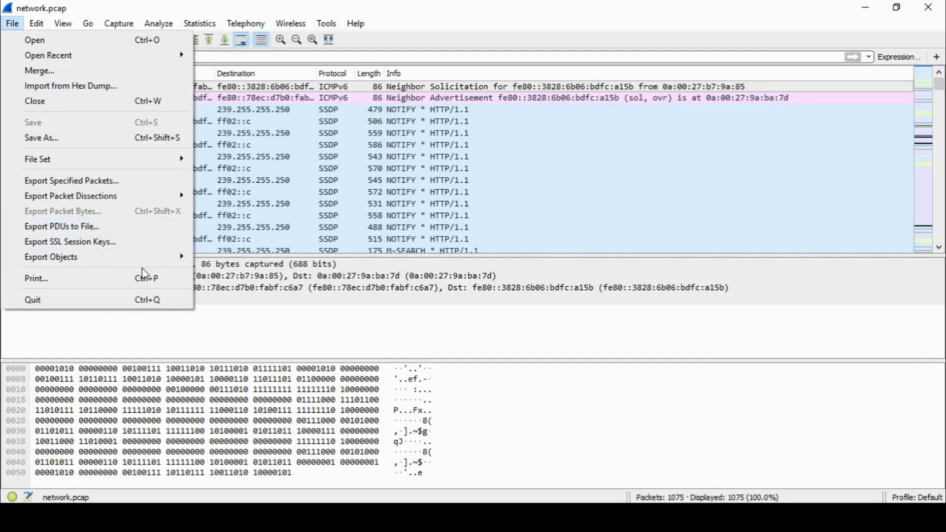
mouse_move(136, 257)
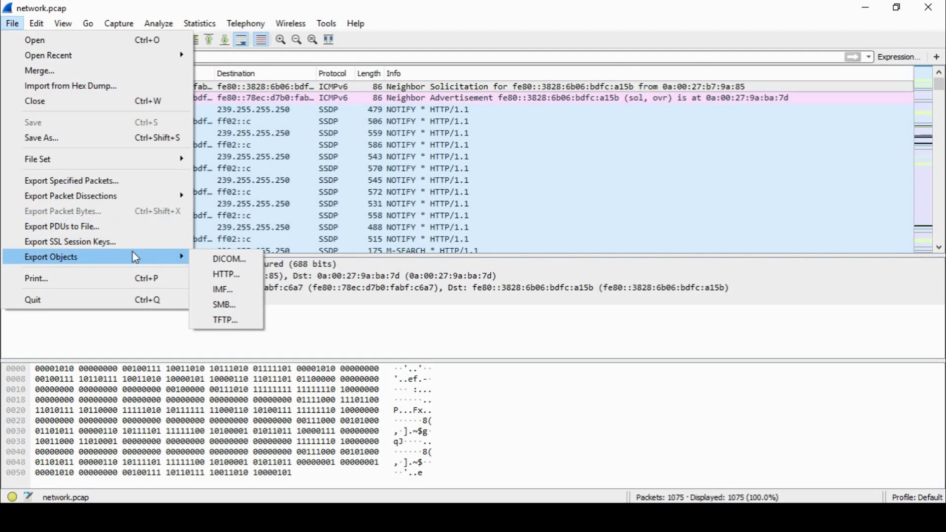
click(238, 279)
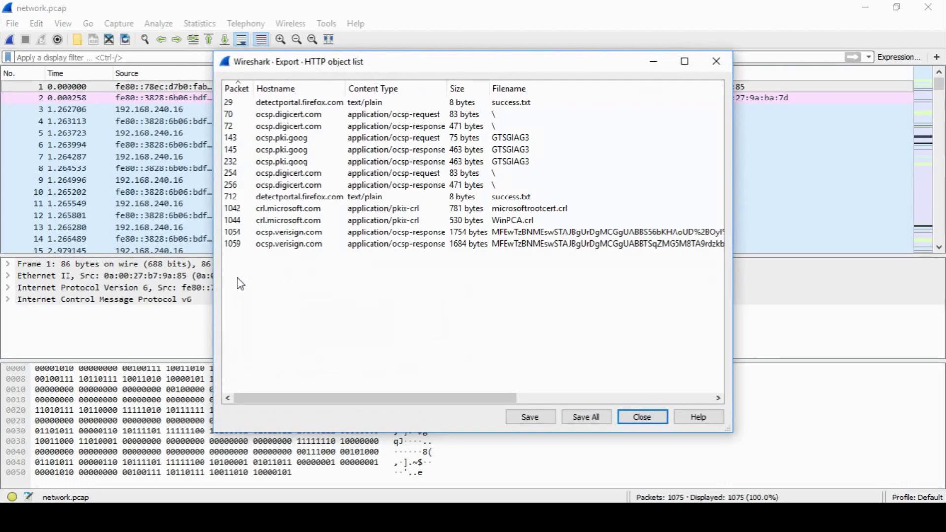
- Locate the packets behind the detectportal.firefox.com success.txt object and the first ocsp.digicert.com object in the HTTP object list
click(285, 101)
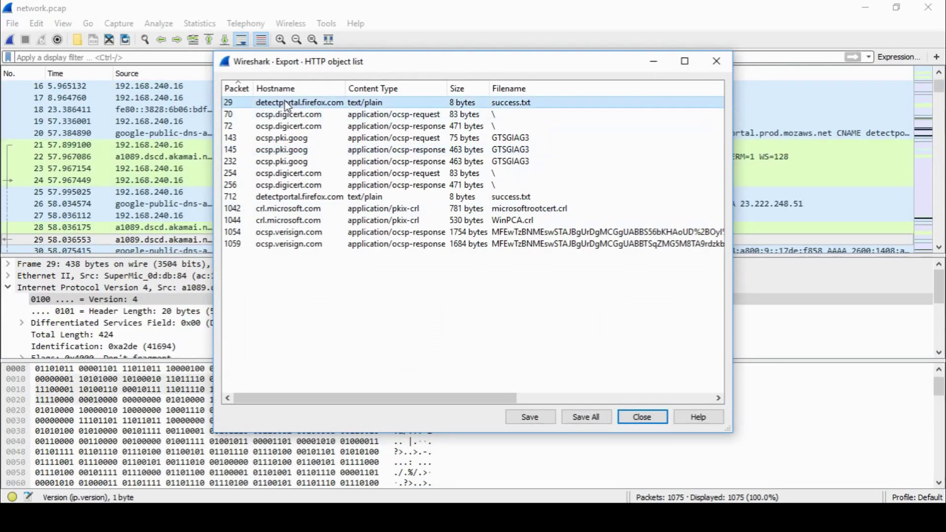
drag(285, 64, 247, 76)
click(240, 127)
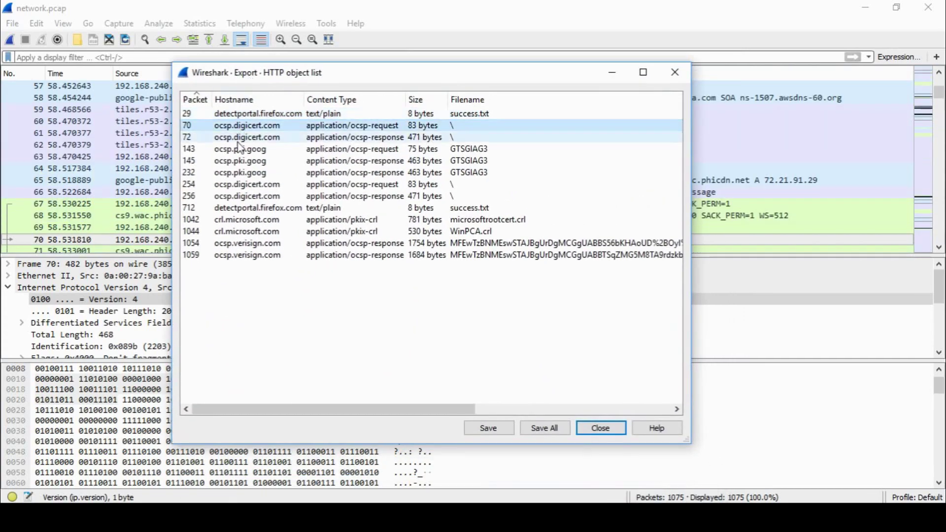
- Locate the packets behind the first ocsp.pki.goog object, the second ocsp.digicert.com request and the second success.txt object, then close the HTTP object list
click(246, 149)
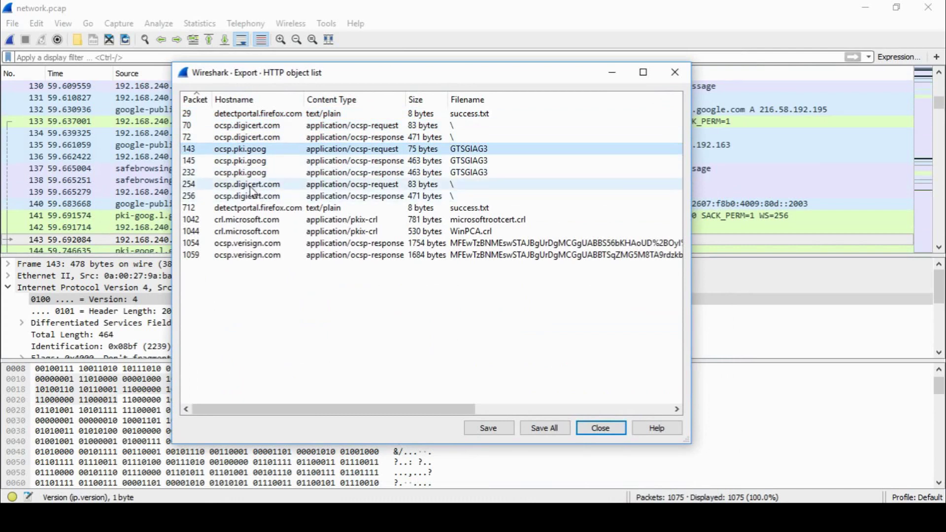
click(253, 184)
click(264, 210)
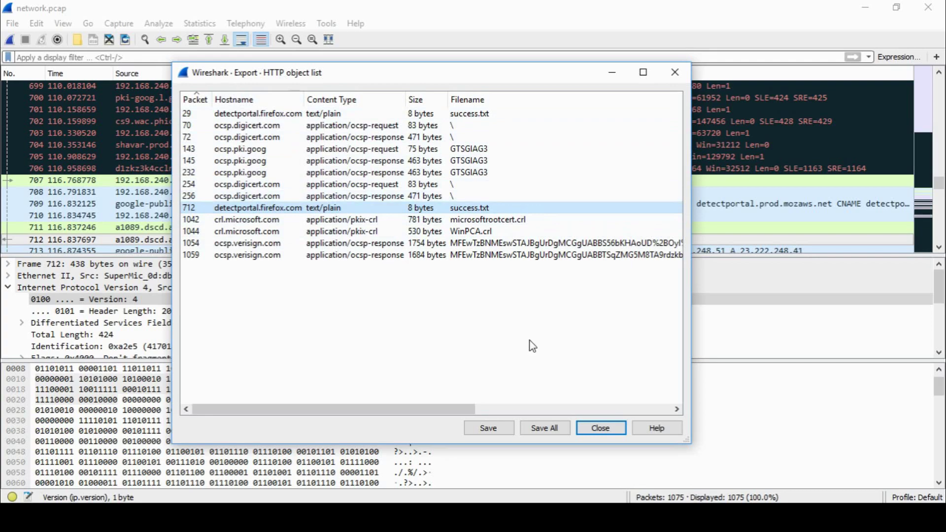
click(601, 428)
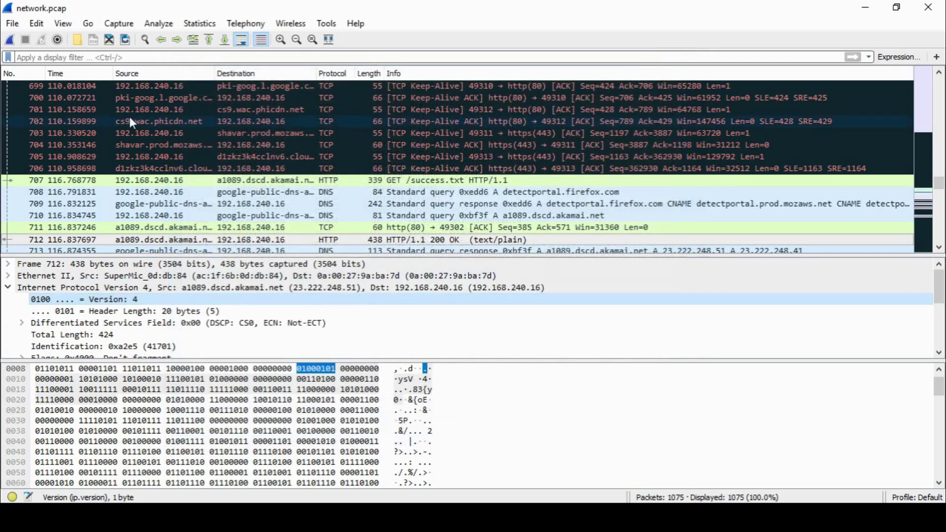
- Check network.pcap for exportable SMB objects and review the other object types available for export
click(13, 20)
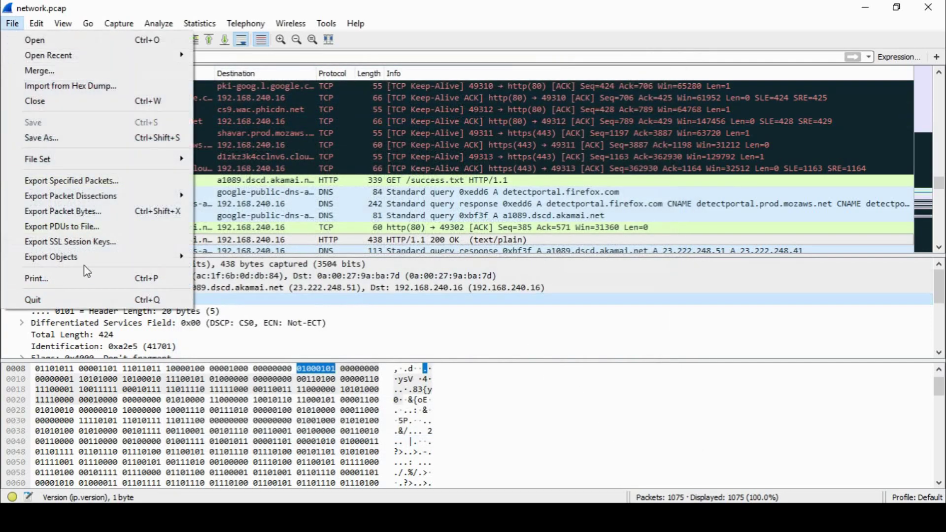
mouse_move(102, 266)
click(224, 304)
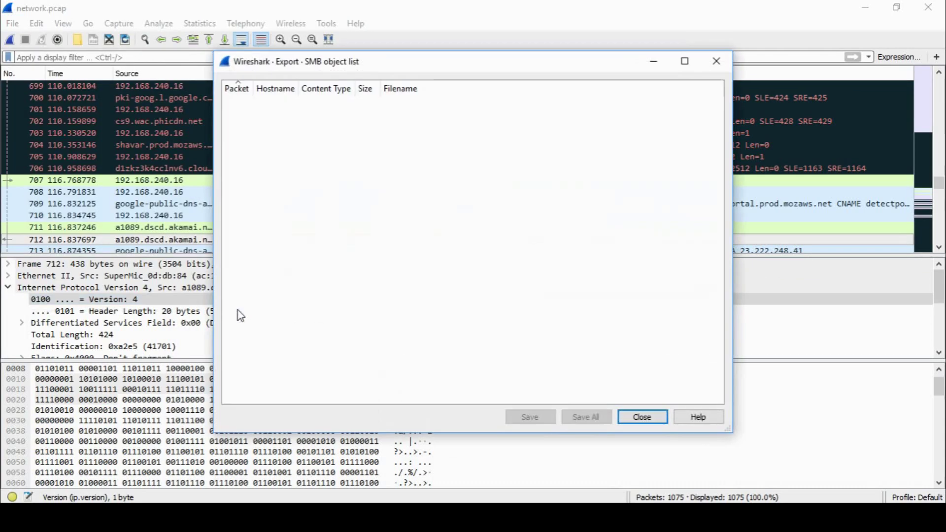
click(642, 416)
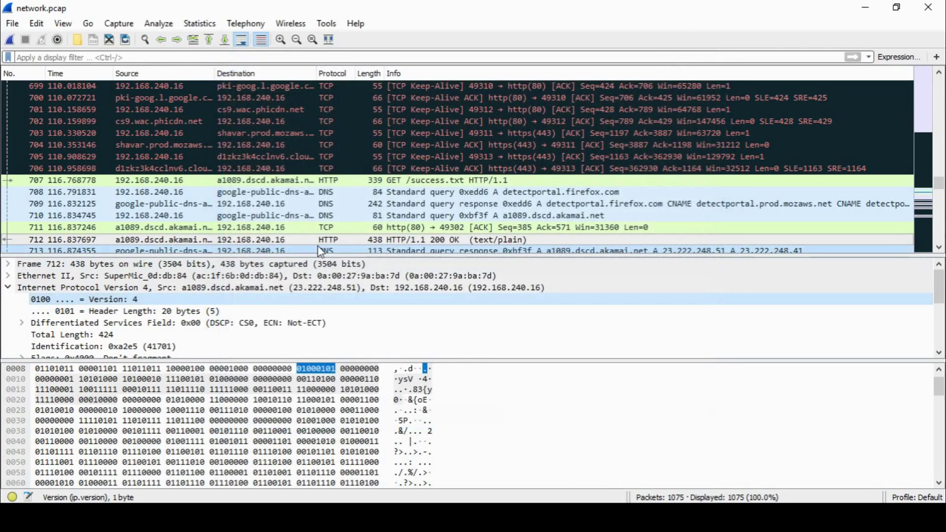
click(13, 23)
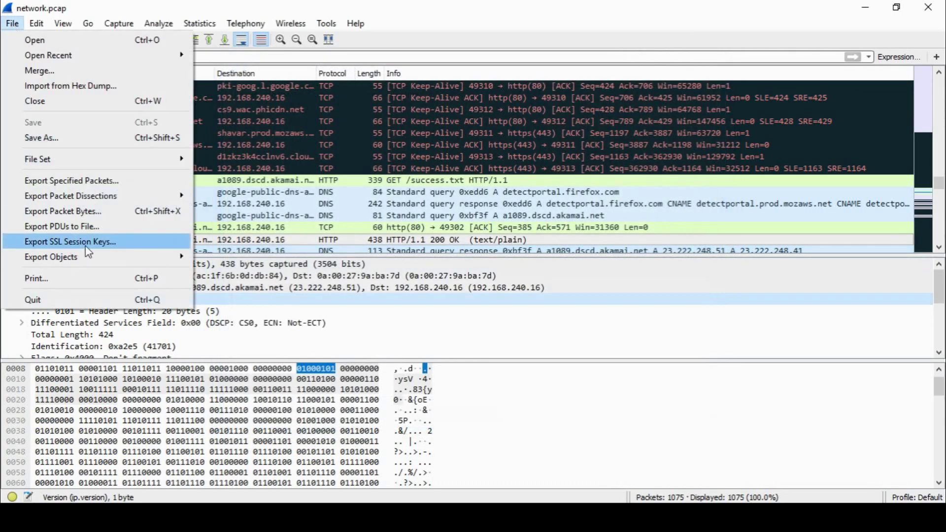
mouse_move(90, 265)
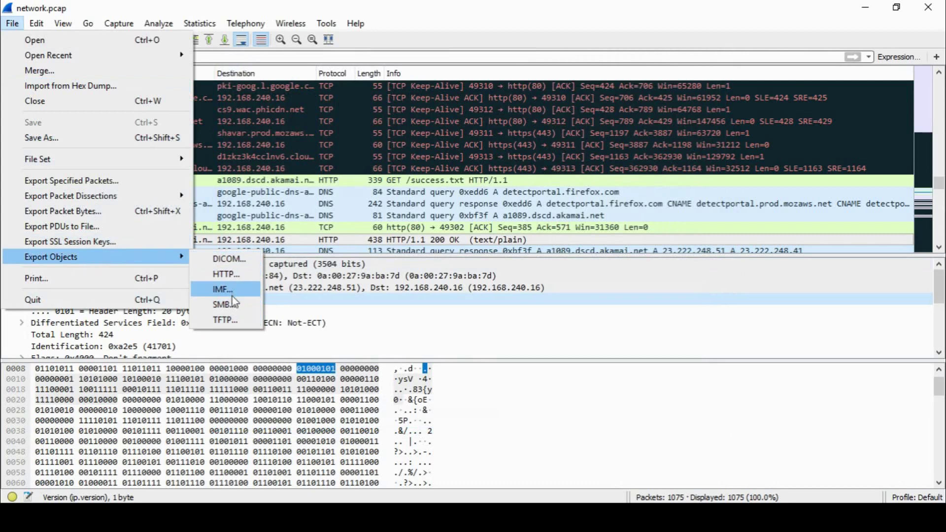
click(563, 335)
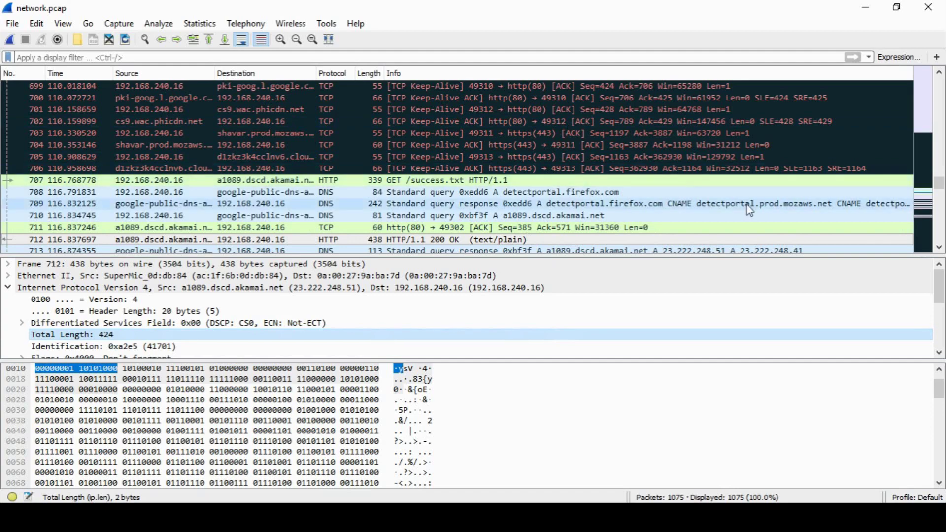
- Follow the UDP stream of packet 5, read through its NOTIFY messages, and clear the resulting display filter
drag(939, 183, 941, 73)
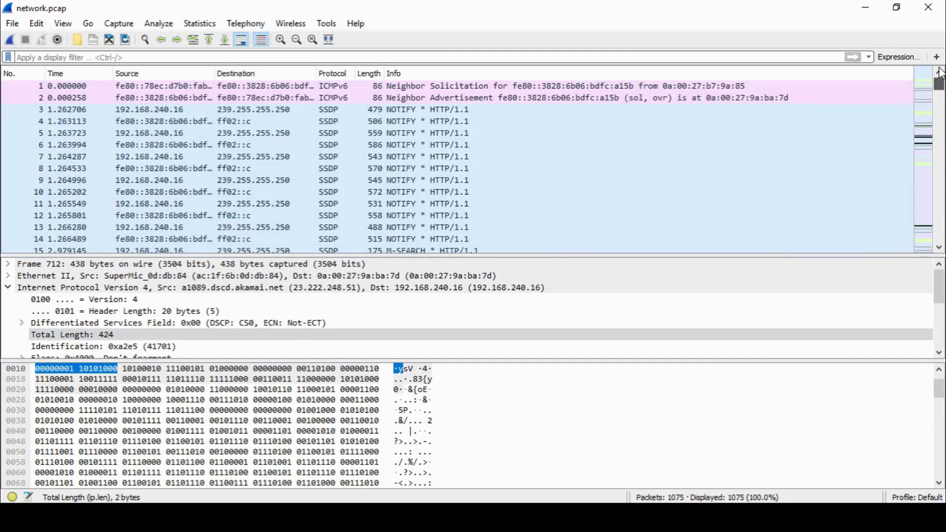
click(453, 137)
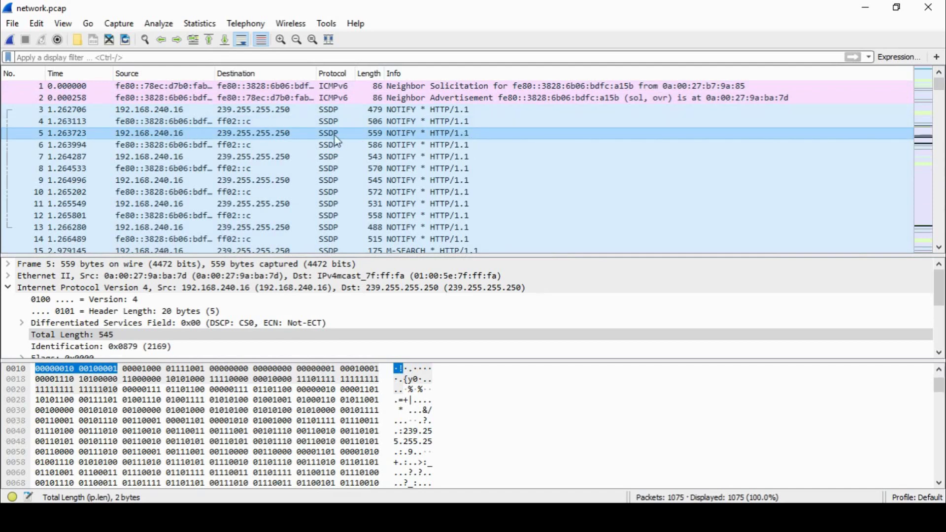
right_click(273, 135)
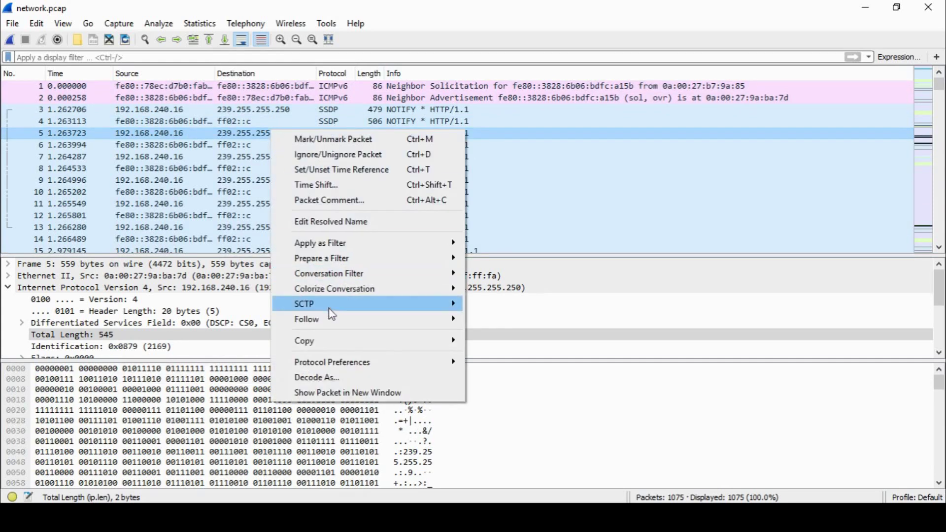
mouse_move(339, 323)
click(493, 335)
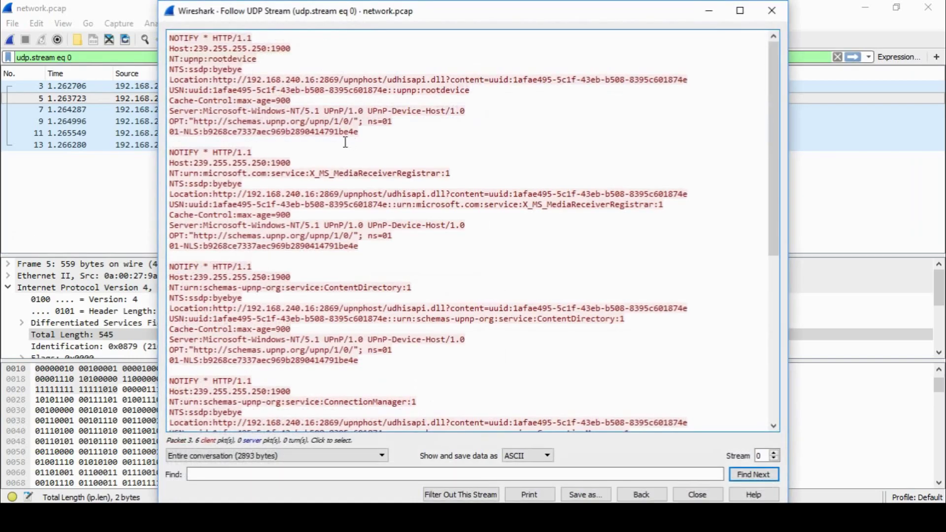
drag(400, 125, 169, 110)
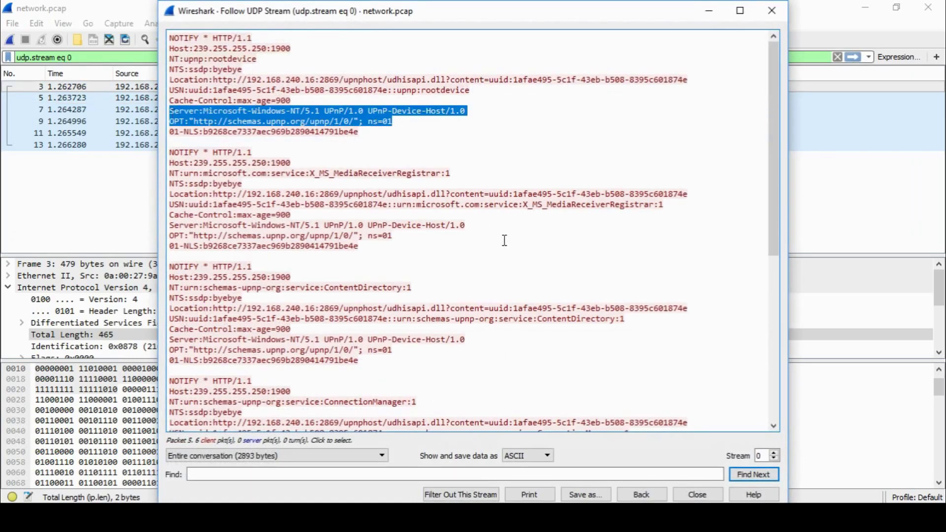
drag(773, 182, 758, 397)
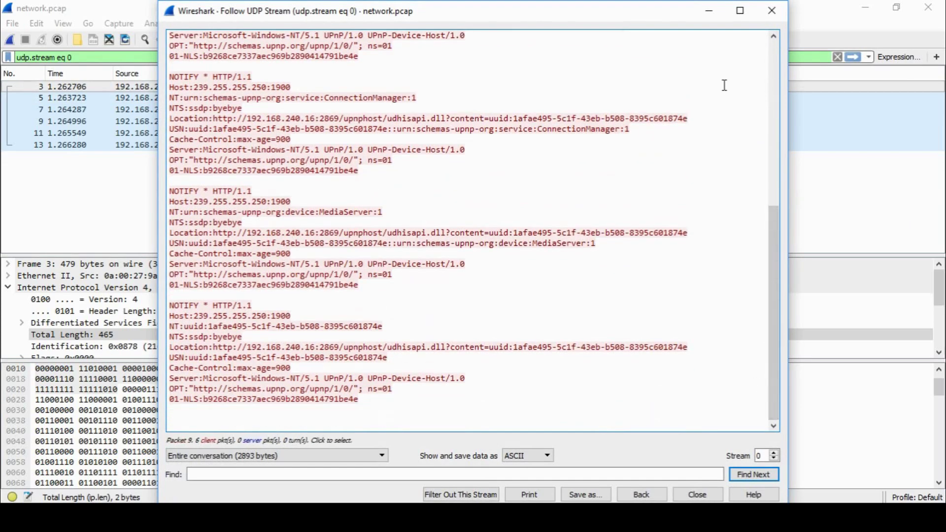
click(772, 10)
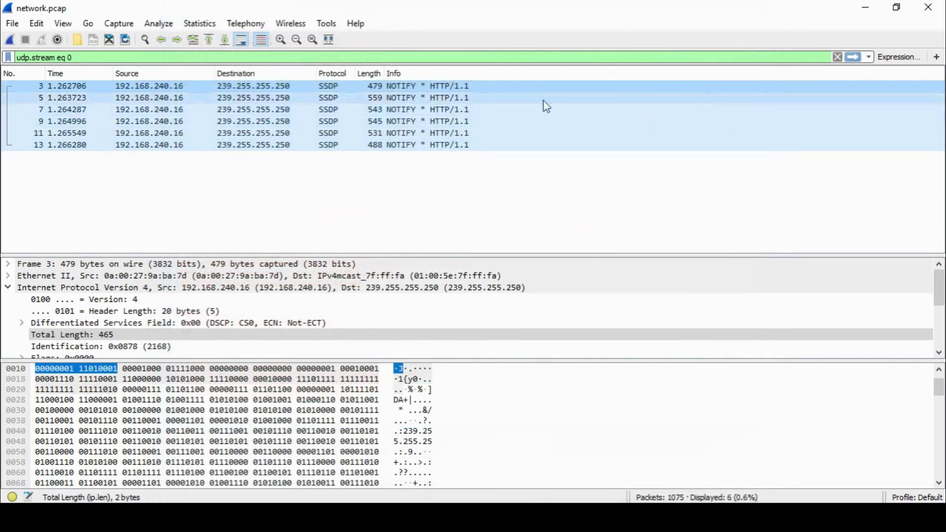
click(837, 57)
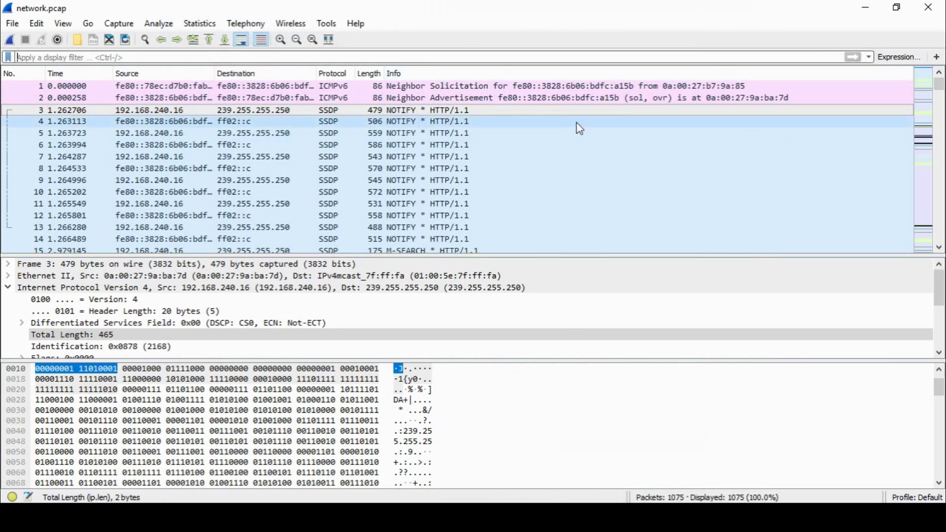
- Reopen the HTTP object list and locate the packet behind the first detectportal.firefox.com success.txt object
drag(940, 84, 941, 132)
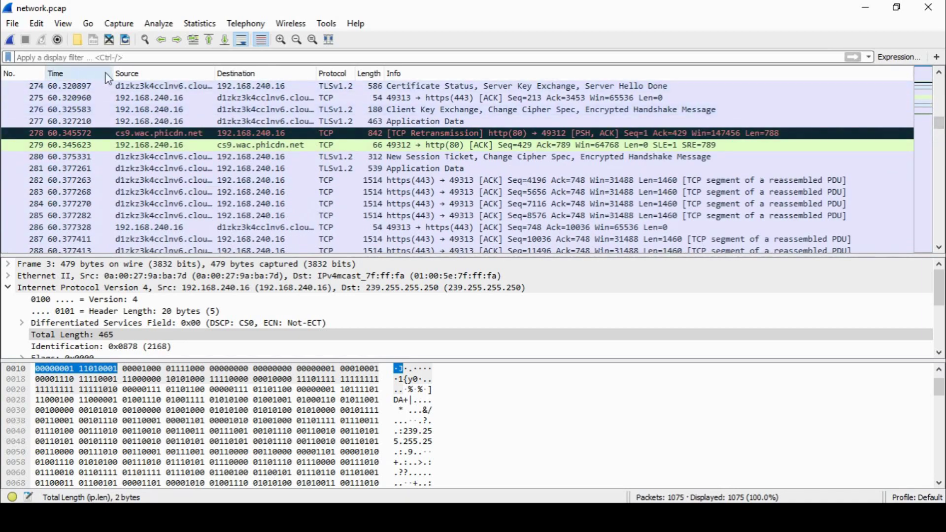
click(12, 23)
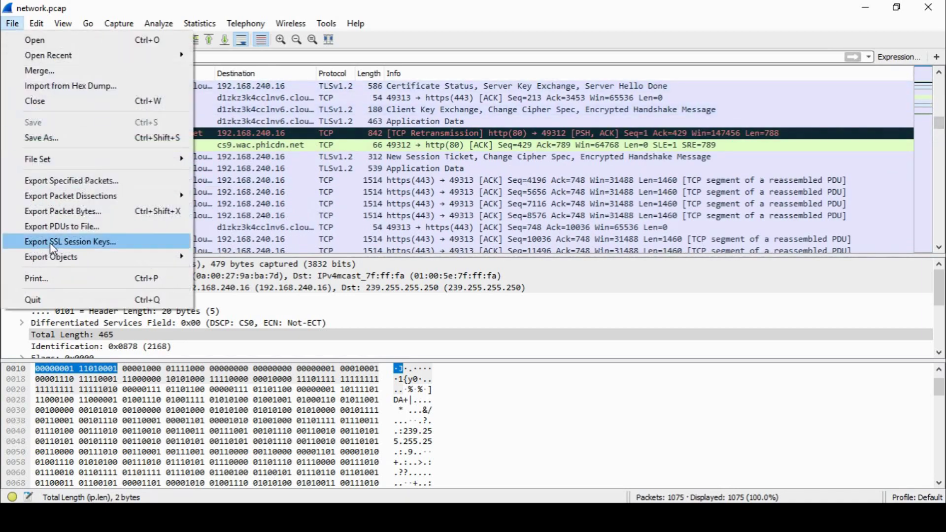
mouse_move(63, 268)
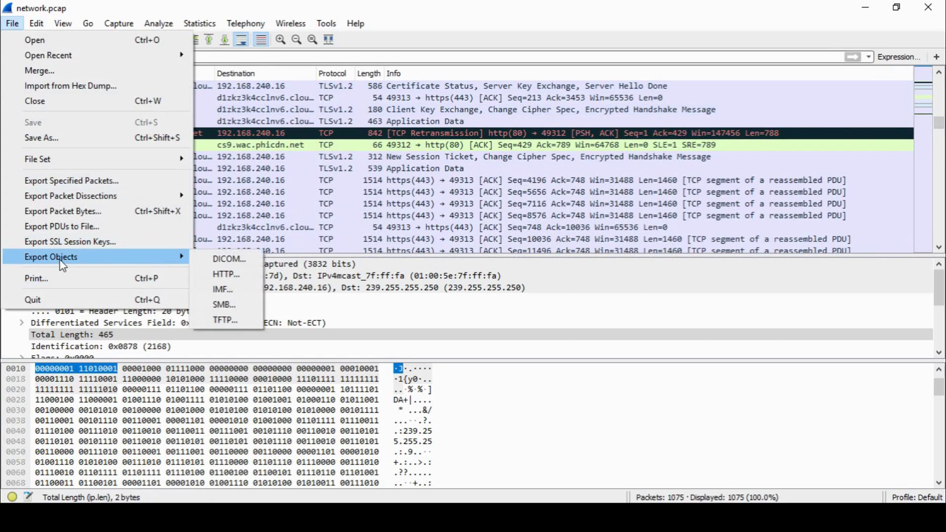
click(222, 274)
click(271, 102)
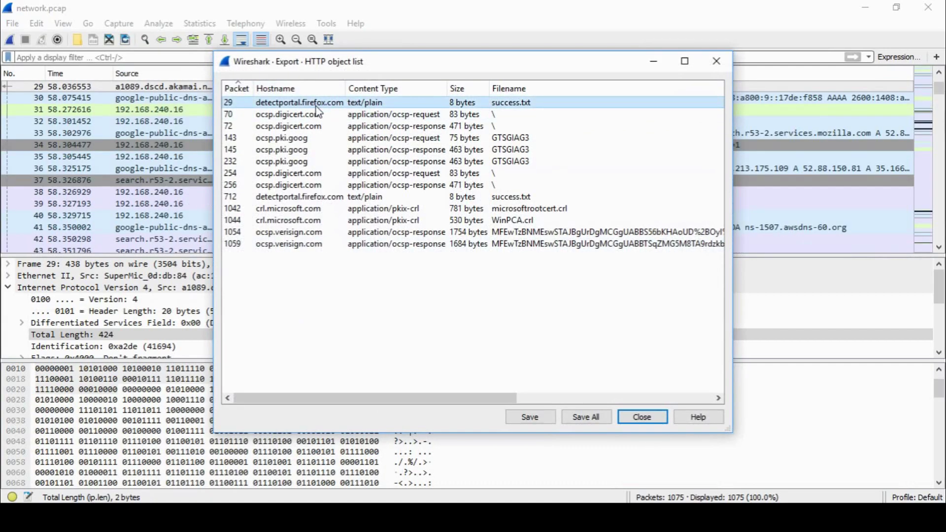
click(643, 416)
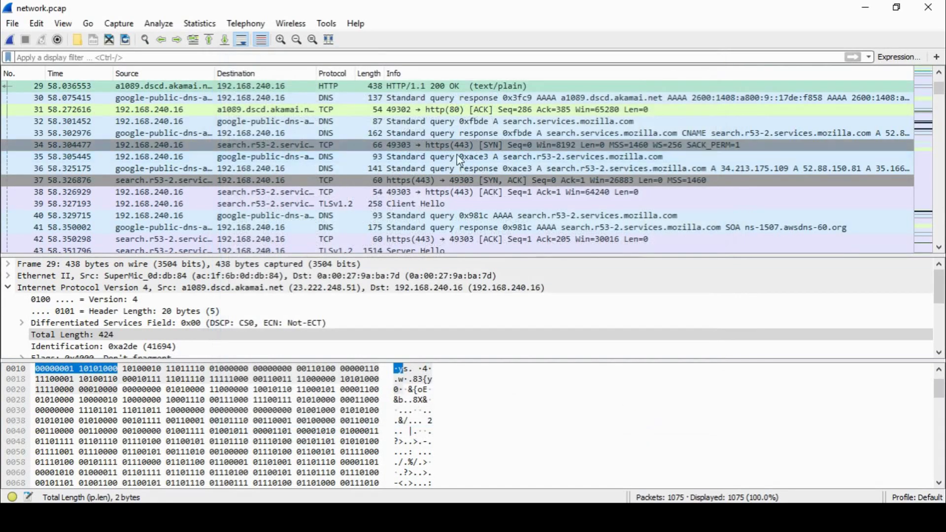
- Follow the TCP stream of packet 29, the HTTP 200 OK text/plain response
click(434, 144)
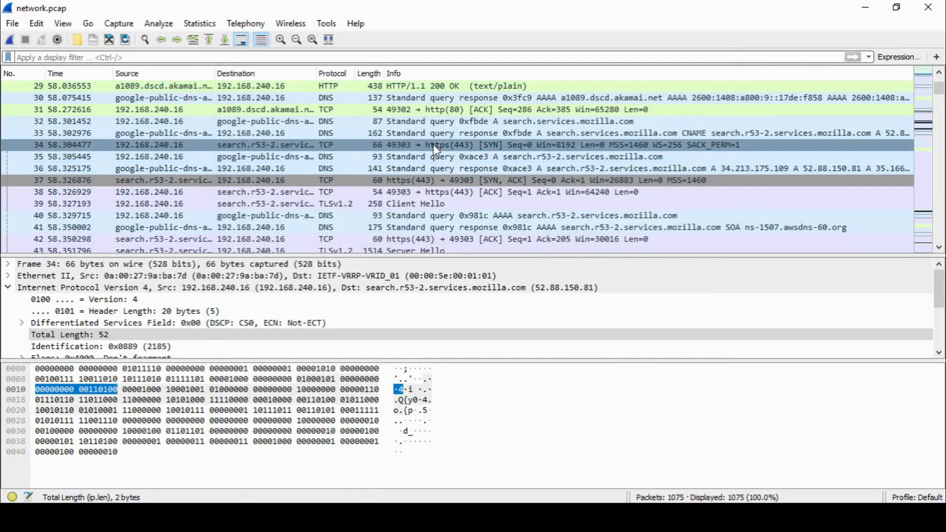
right_click(433, 144)
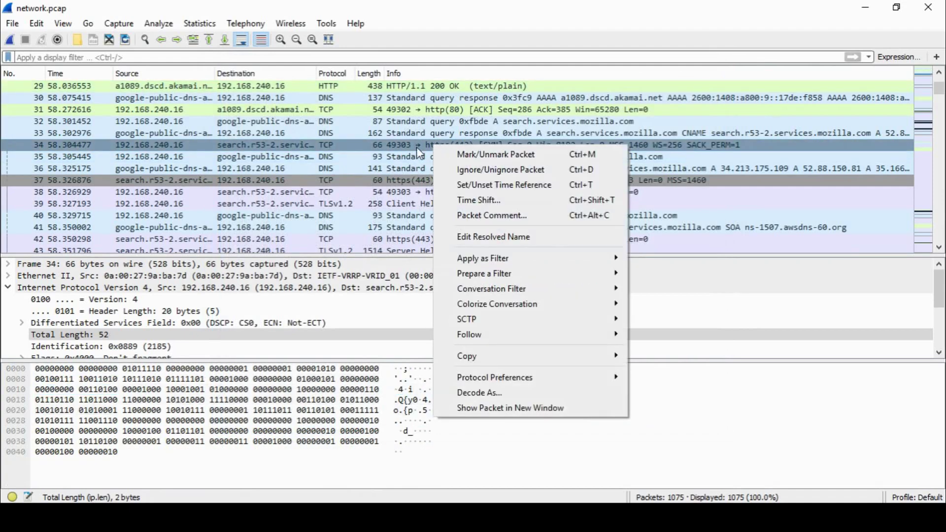
click(393, 85)
right_click(392, 86)
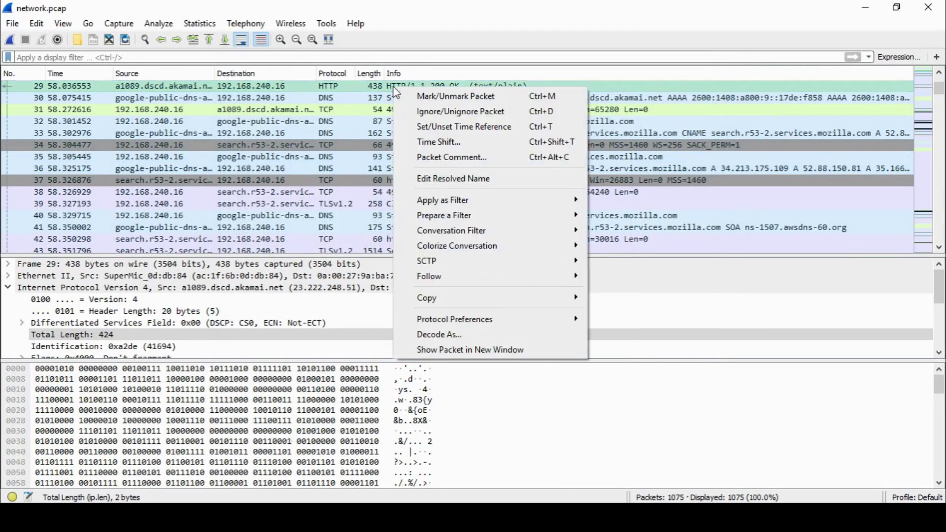
mouse_move(445, 274)
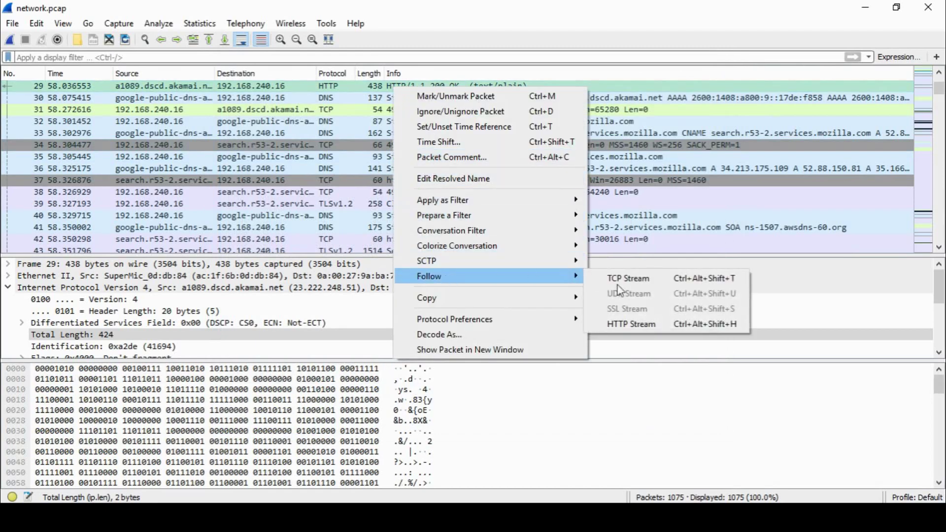
click(639, 280)
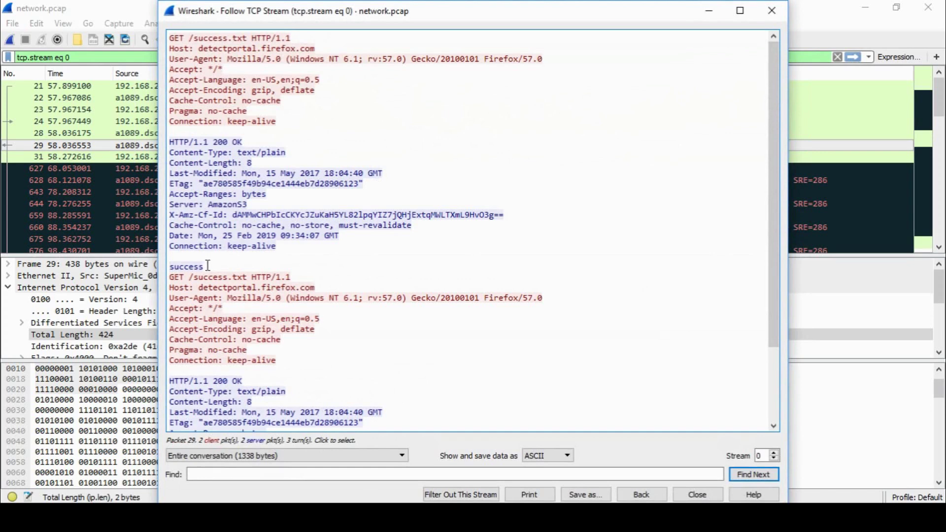
- Examine the success responses and the repeated GET /success.txt request in the TCP stream, then close the stream window
drag(210, 266, 132, 271)
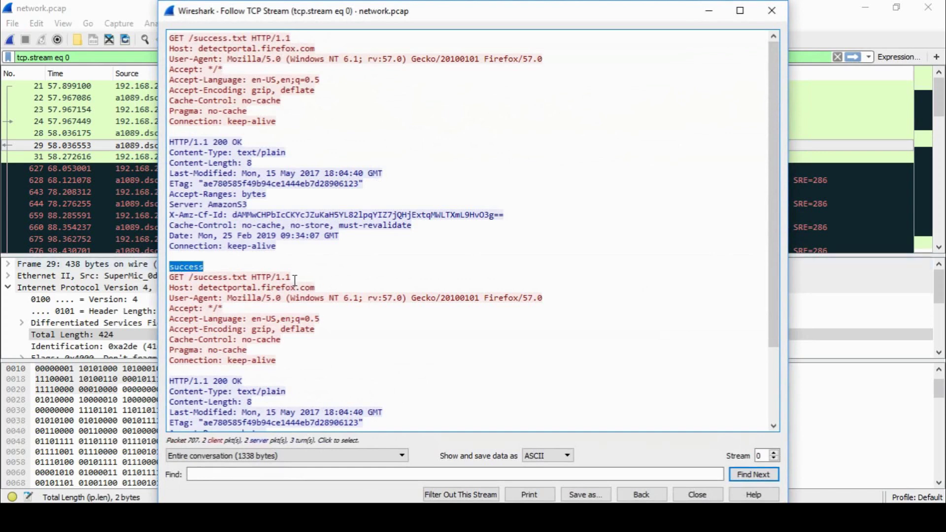
drag(295, 277, 130, 277)
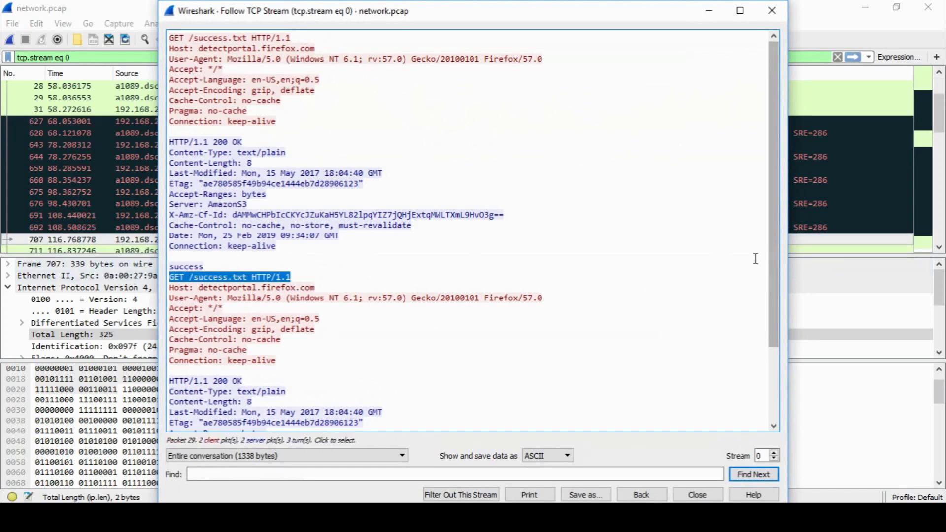
drag(775, 269, 808, 394)
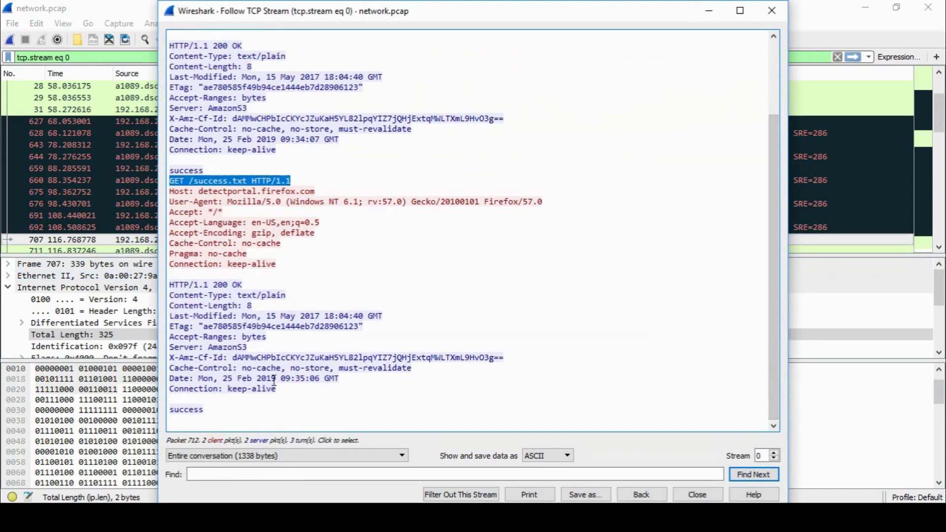
click(222, 414)
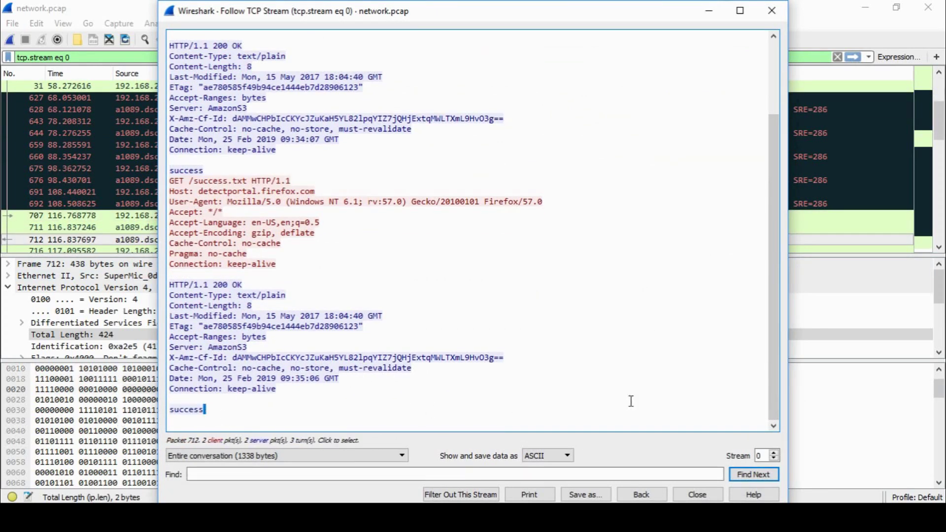
click(711, 495)
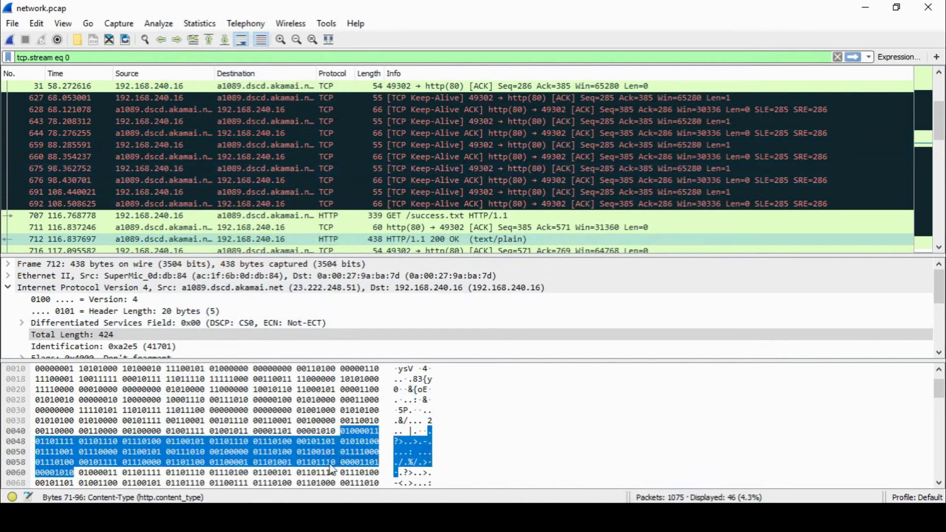
- Open the aurora.pcap capture file and expand the Ethernet II details of packet 1
mouse_move(424, 517)
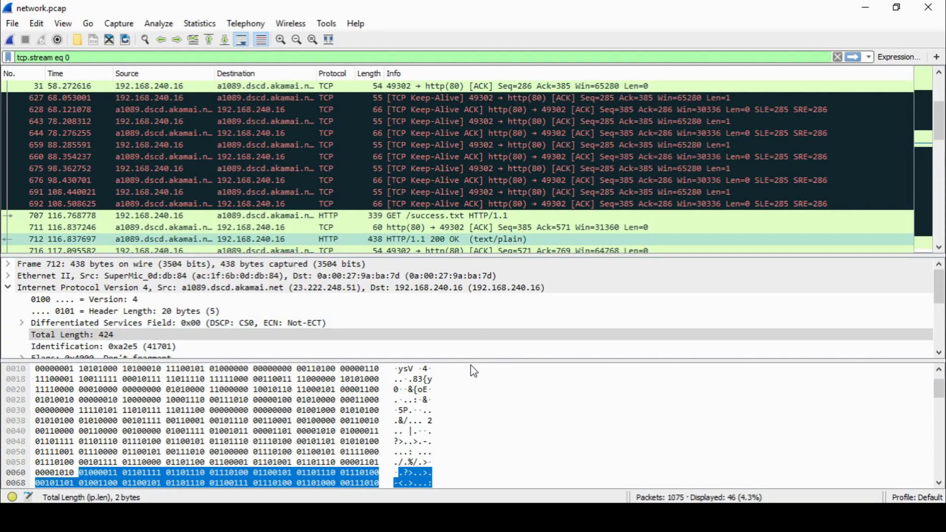
click(12, 23)
click(48, 99)
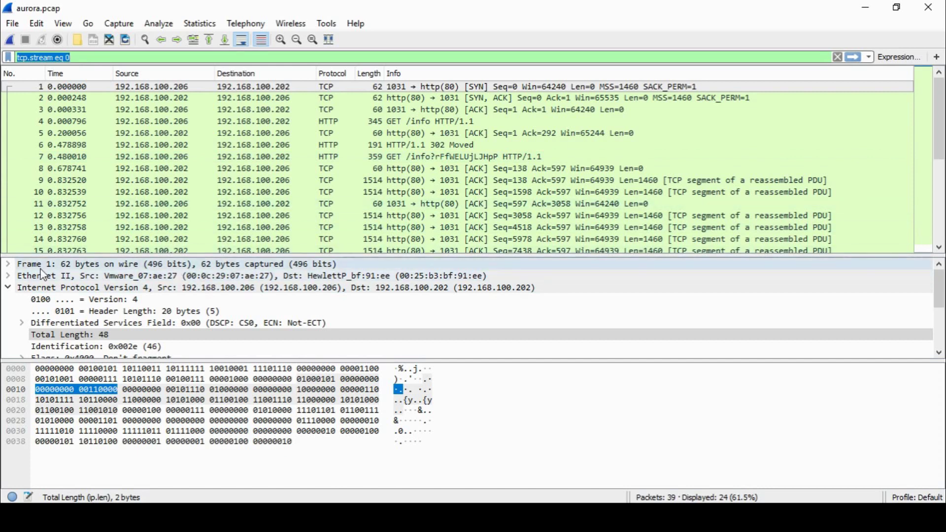
click(9, 277)
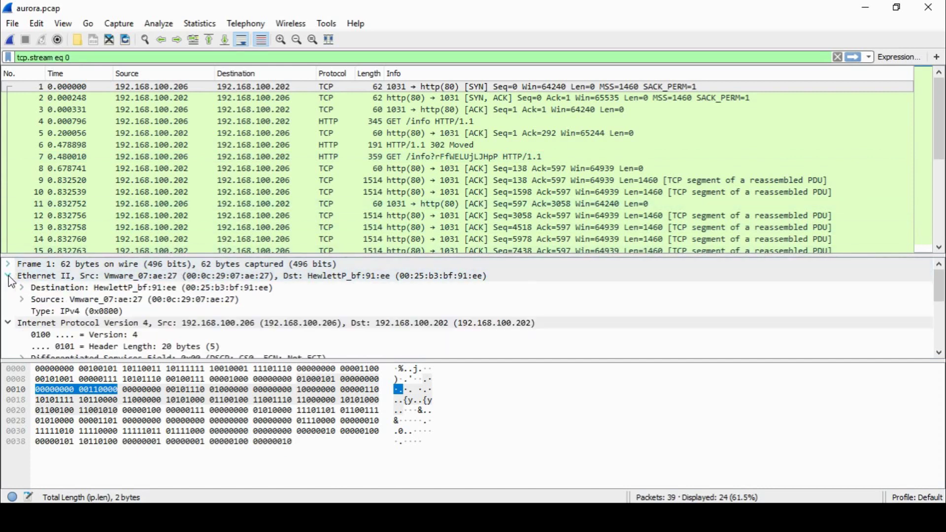
- Collapse the Ethernet II details and follow the TCP stream of packet 6, the HTTP 302 Moved response
click(9, 276)
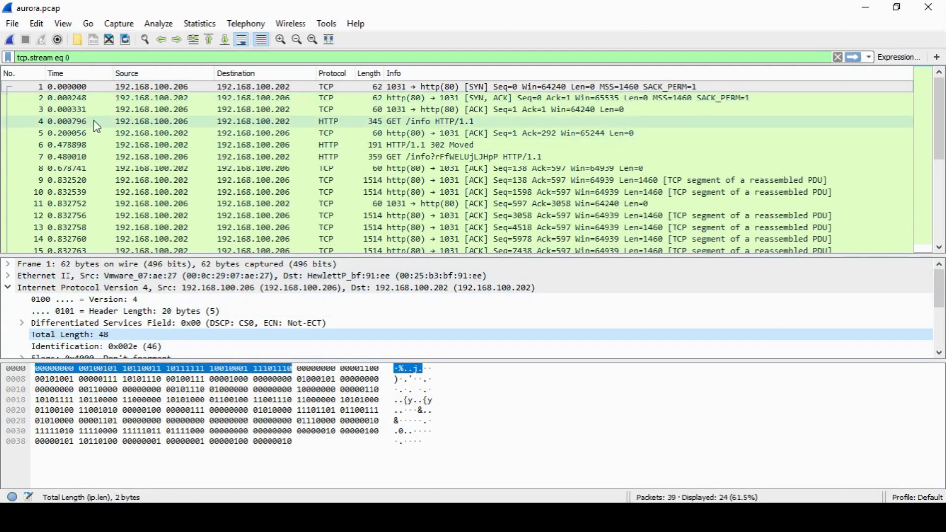
click(166, 91)
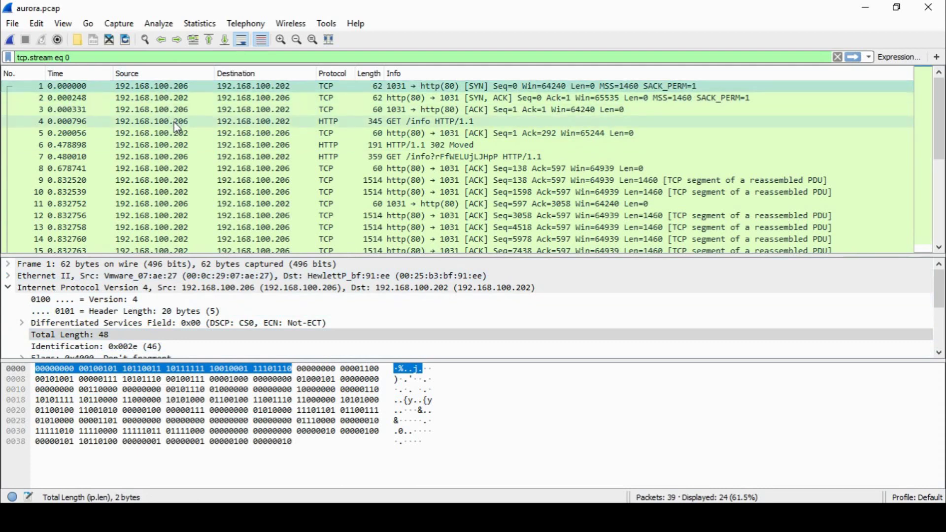
click(175, 147)
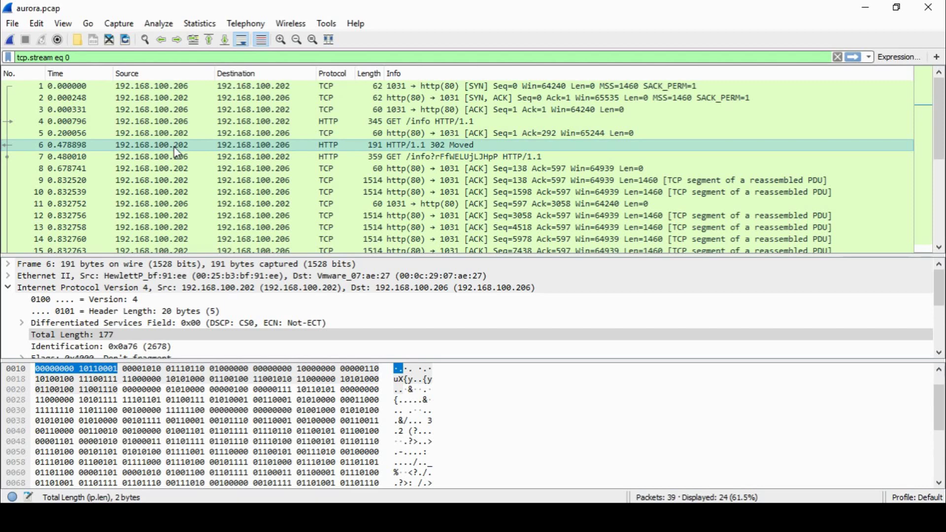
right_click(374, 146)
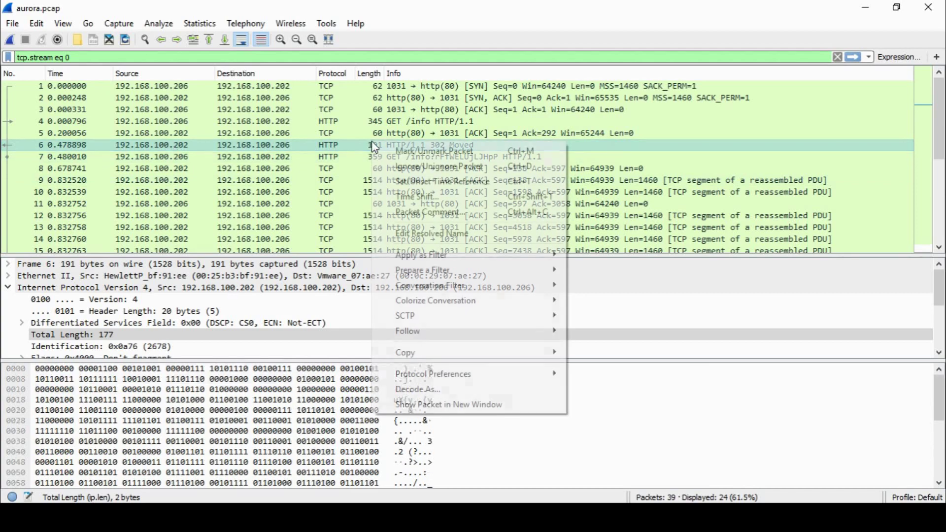
mouse_move(445, 335)
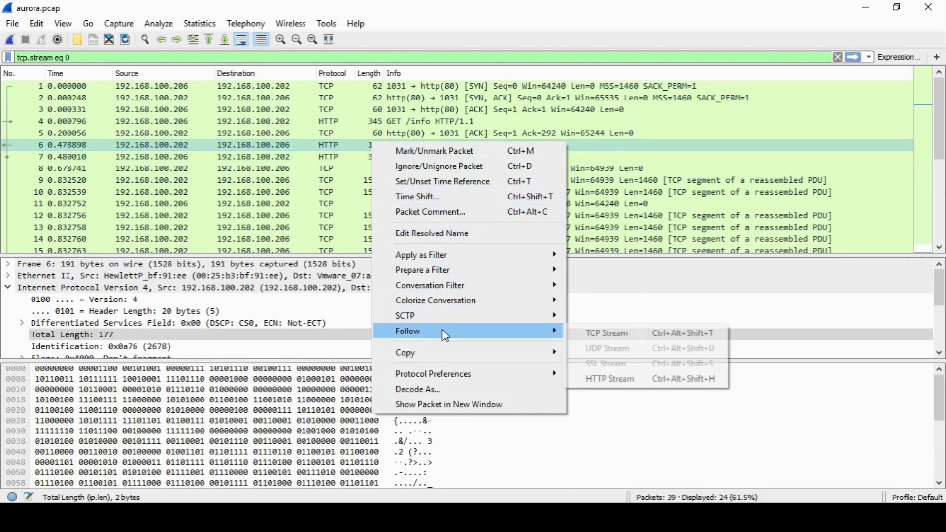
click(616, 333)
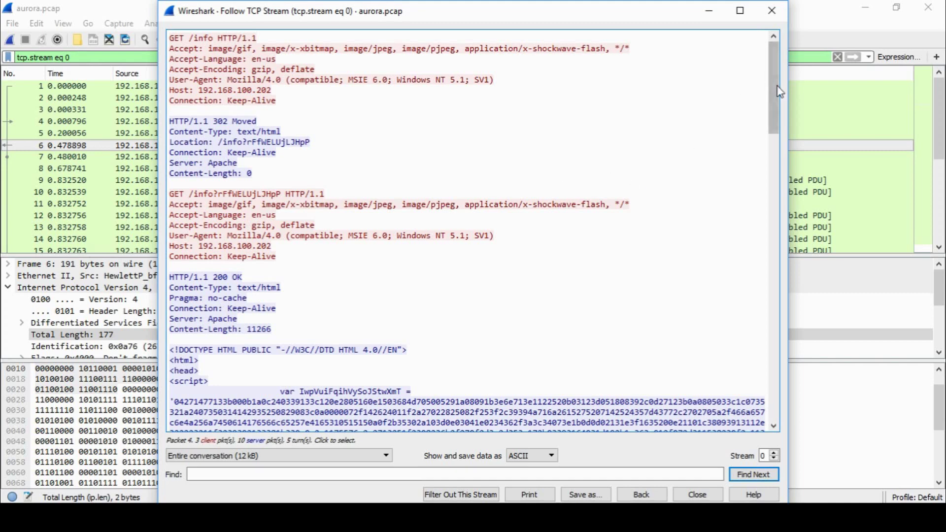
- Examine the obfuscated script and highlight the iframe source text in the stream, then close the stream window and clear the display filter
drag(774, 92, 776, 326)
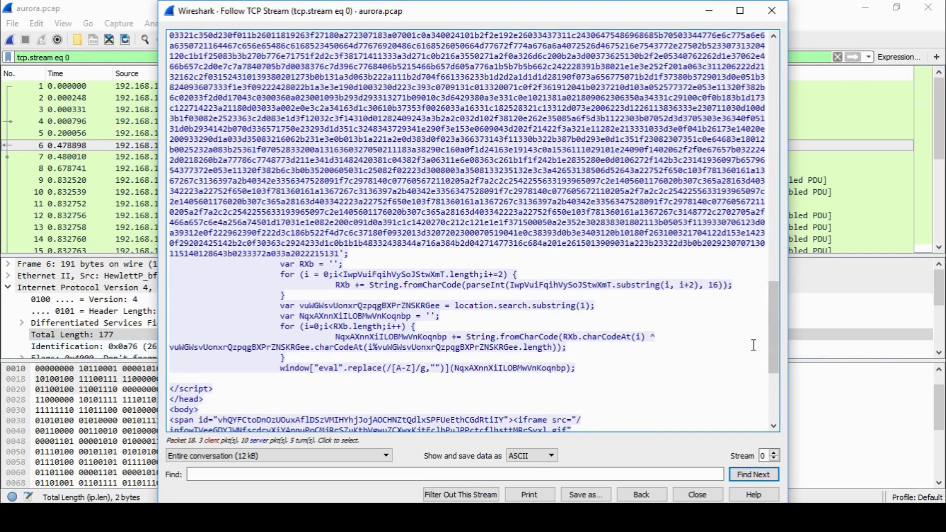
drag(774, 345, 783, 386)
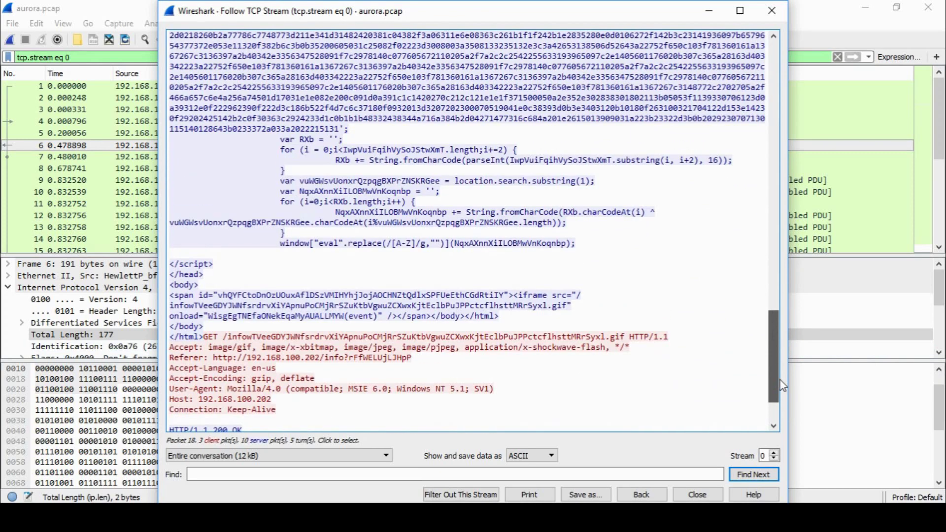
drag(782, 385, 782, 431)
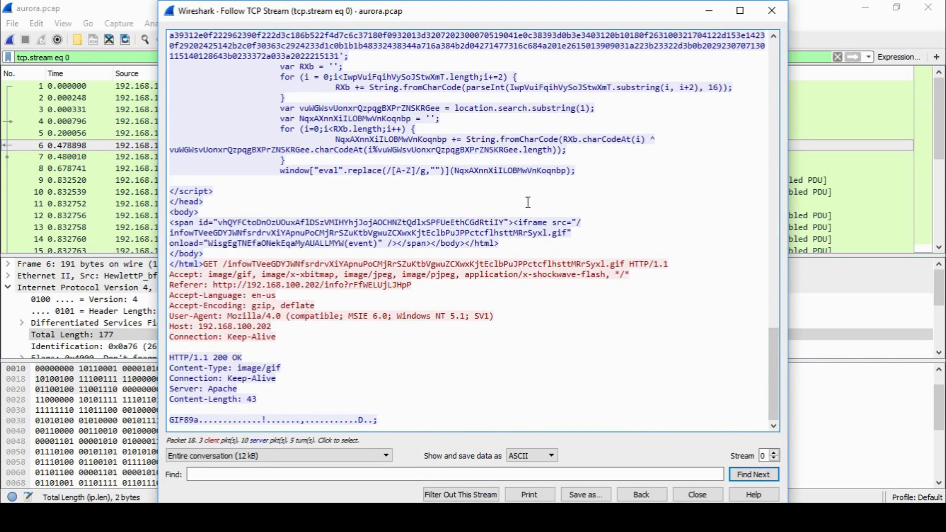
drag(513, 222, 575, 224)
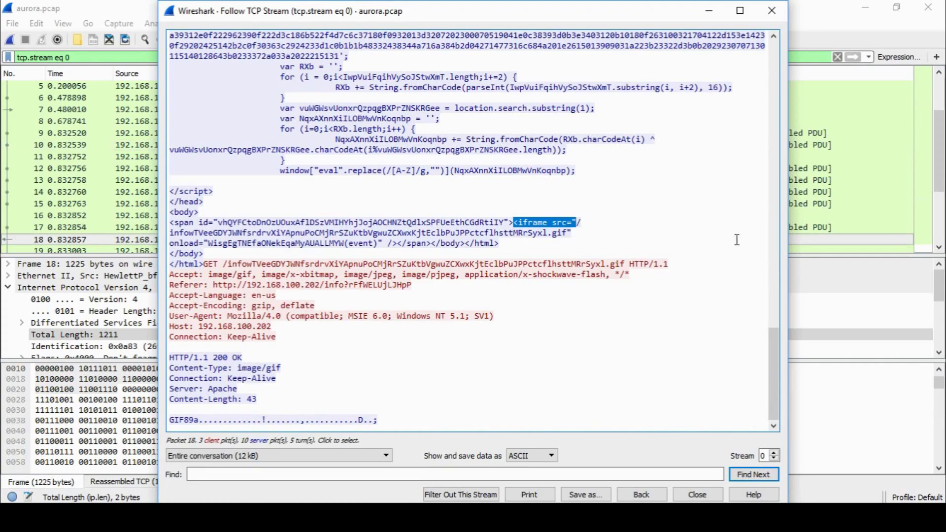
drag(776, 374, 789, 92)
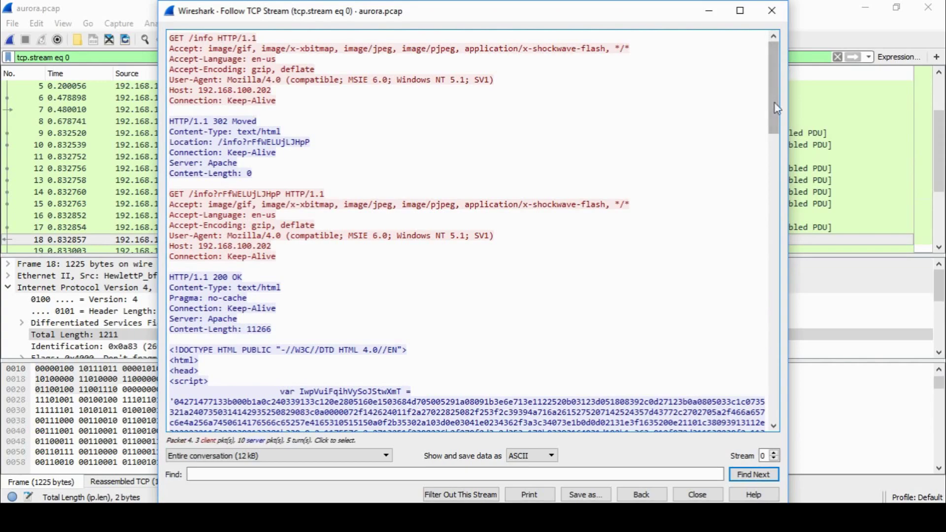
mouse_move(772, 101)
mouse_down()
mouse_move(786, 197)
mouse_move(784, 155)
mouse_move(771, 155)
mouse_move(781, 229)
mouse_move(783, 102)
mouse_up()
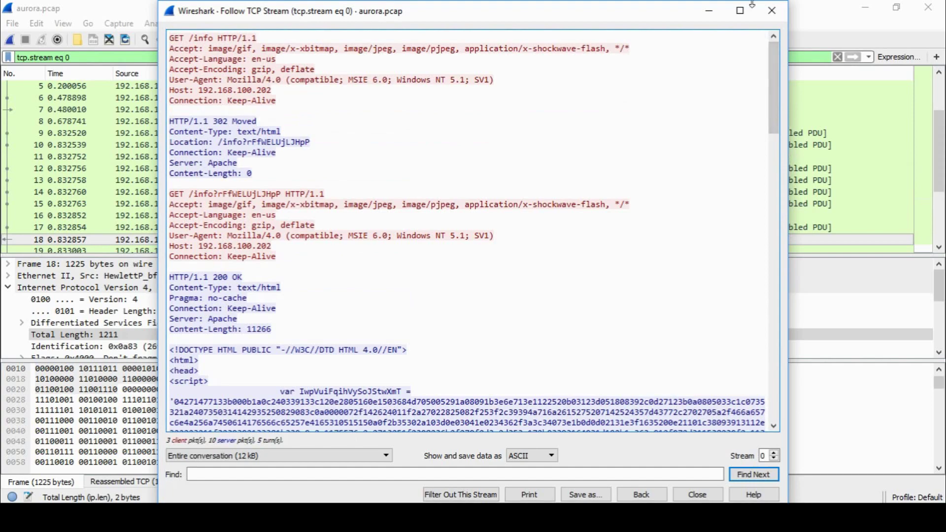
click(772, 10)
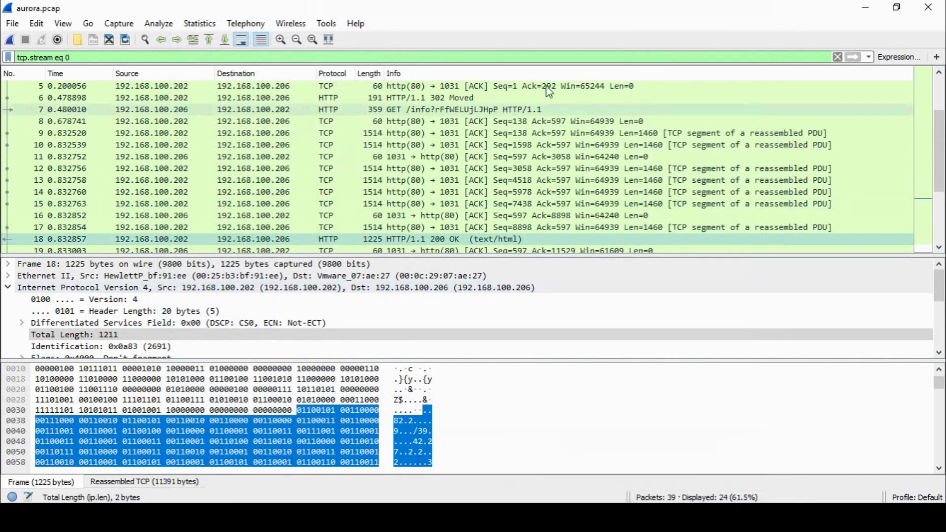
click(838, 57)
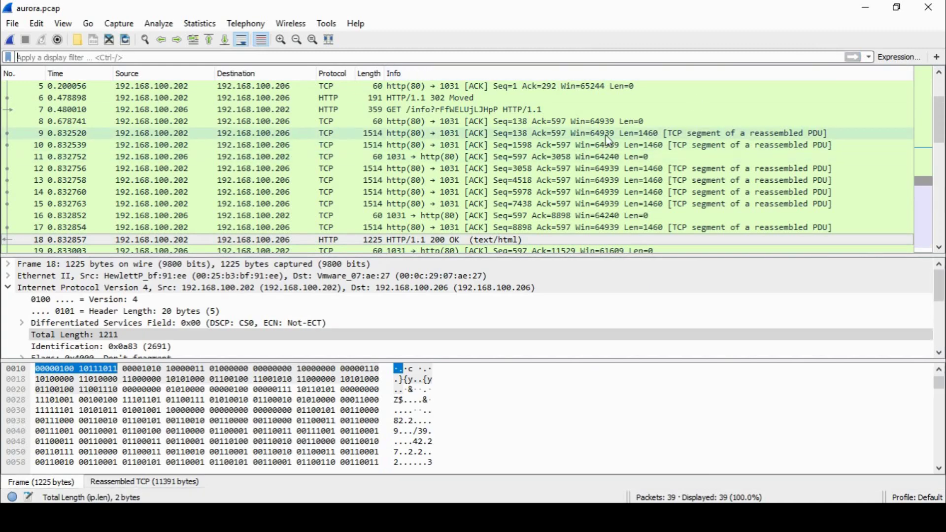
- Follow the TCP stream of packet 7, the GET /info?rFfWELUjLJHpP request, and close the stream window
click(525, 110)
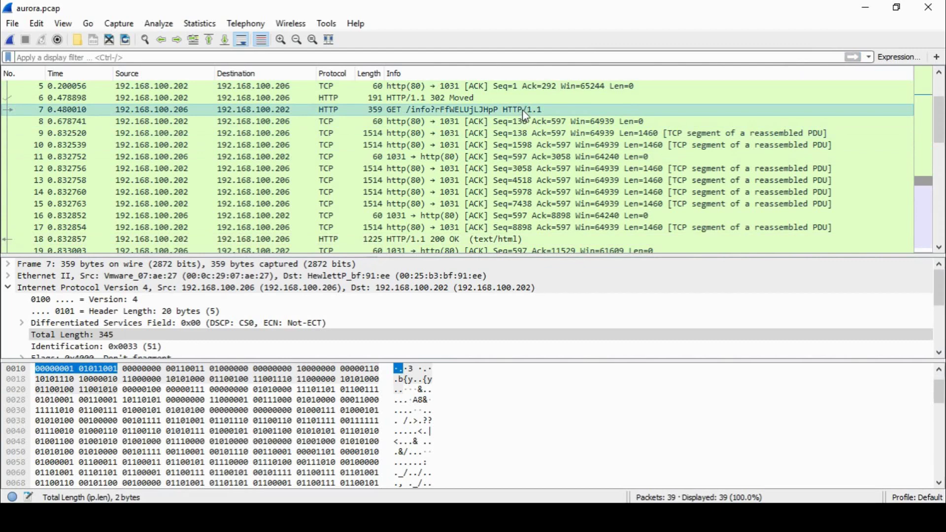
right_click(523, 112)
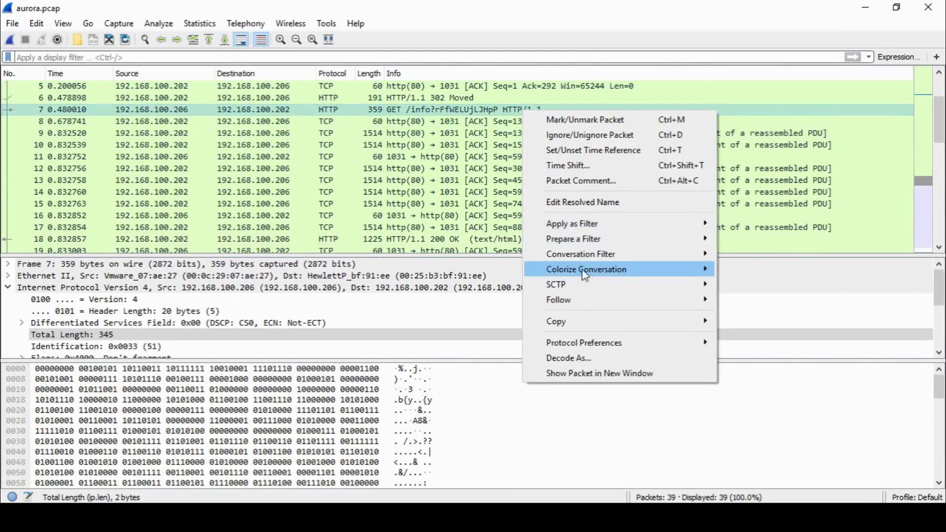
mouse_move(585, 305)
click(737, 303)
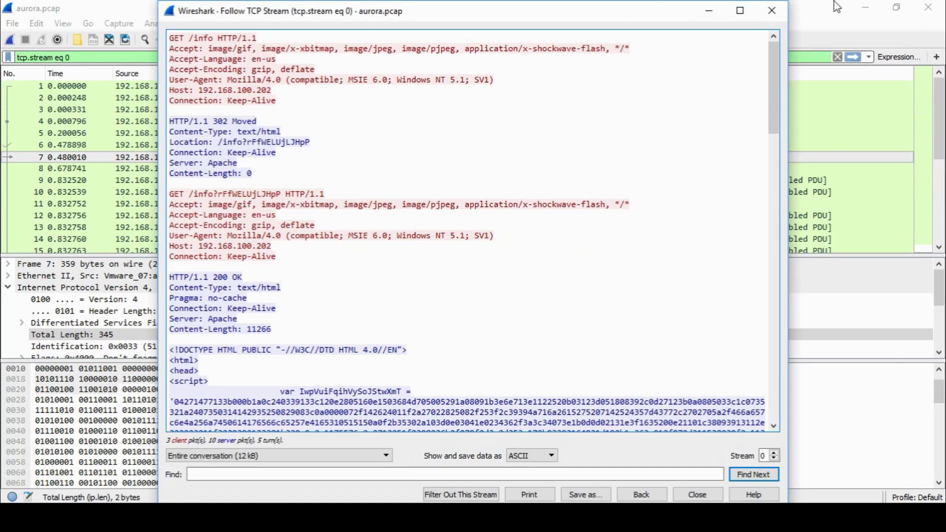
click(771, 11)
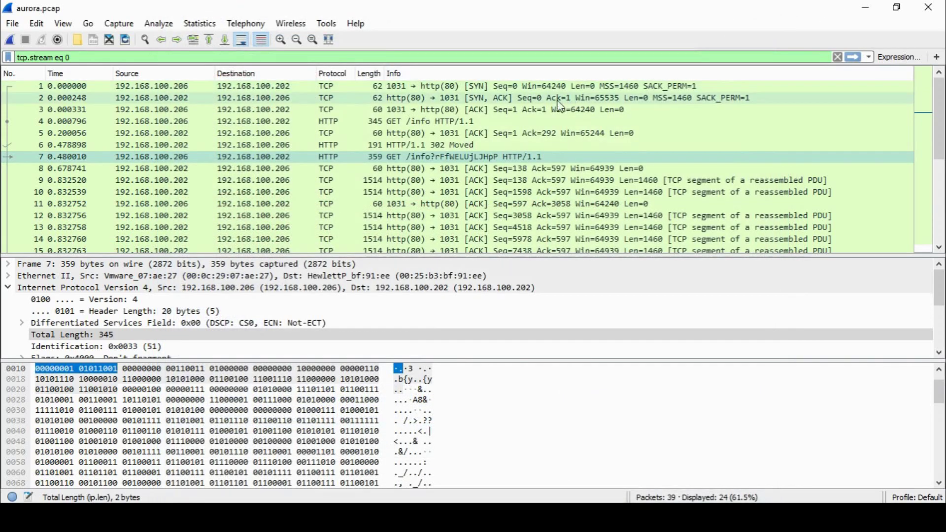
- View the TCP stream of packet 4, the GET /info request, then close it and clear the display filter
click(466, 121)
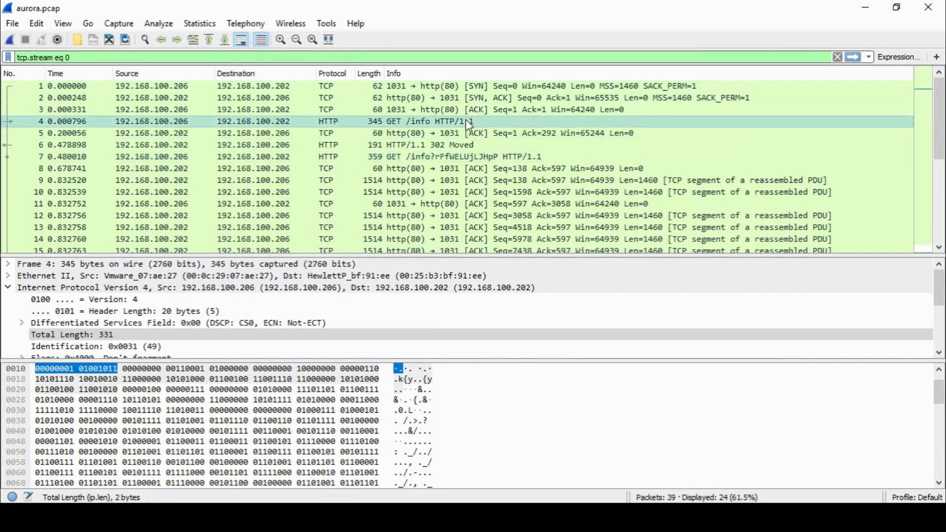
right_click(466, 120)
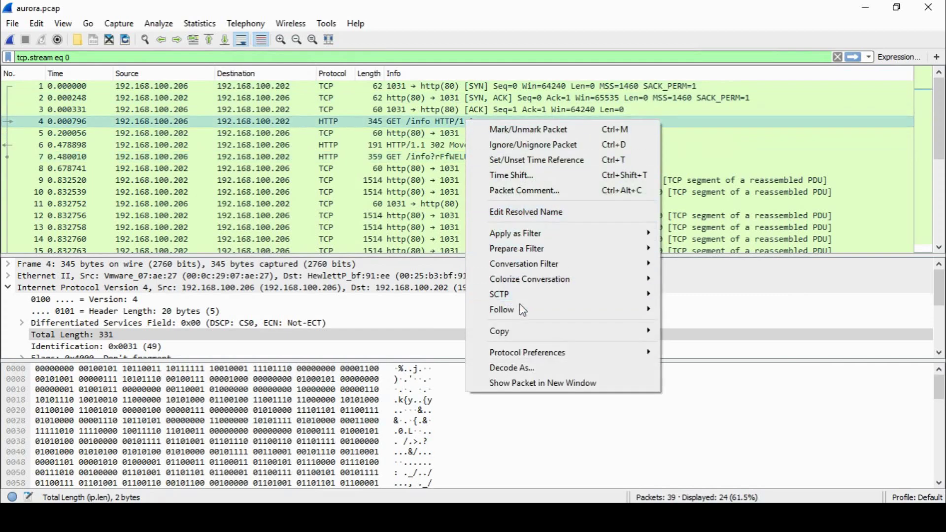
mouse_move(523, 310)
click(681, 310)
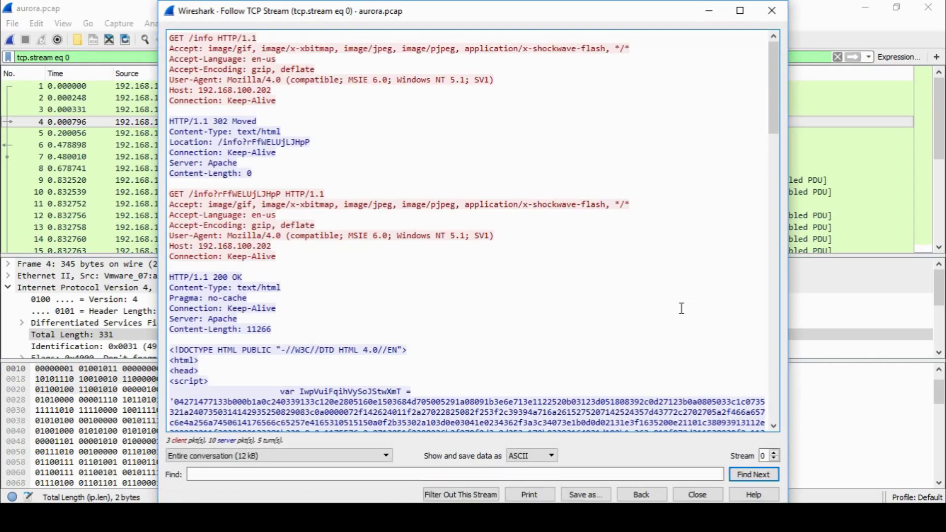
click(772, 10)
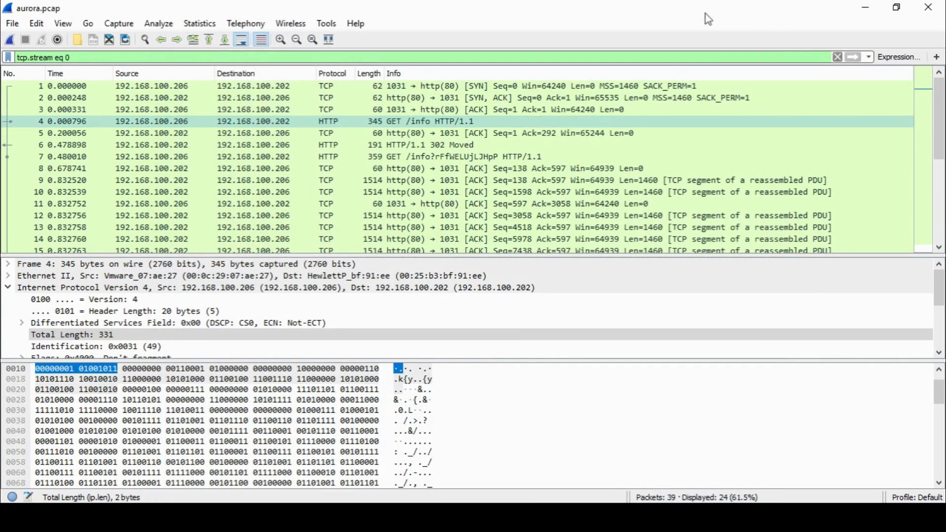
click(842, 60)
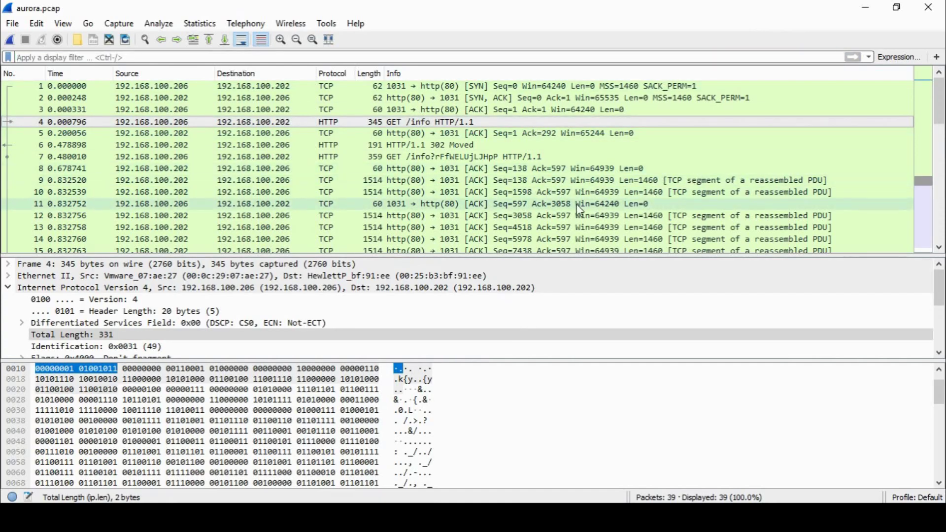
- View the TCP stream of packet 18, the HTTP 200 OK text/html response, then close it and clear the display filter
click(939, 247)
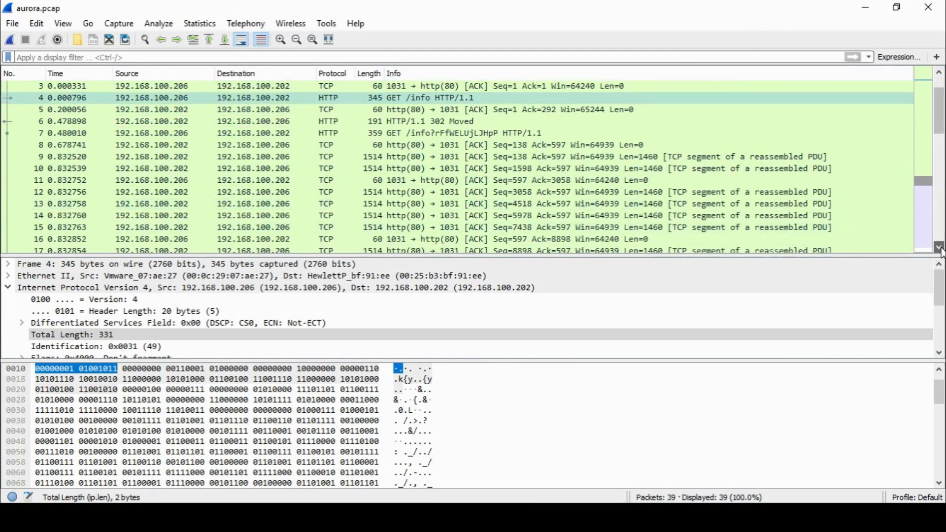
click(939, 247)
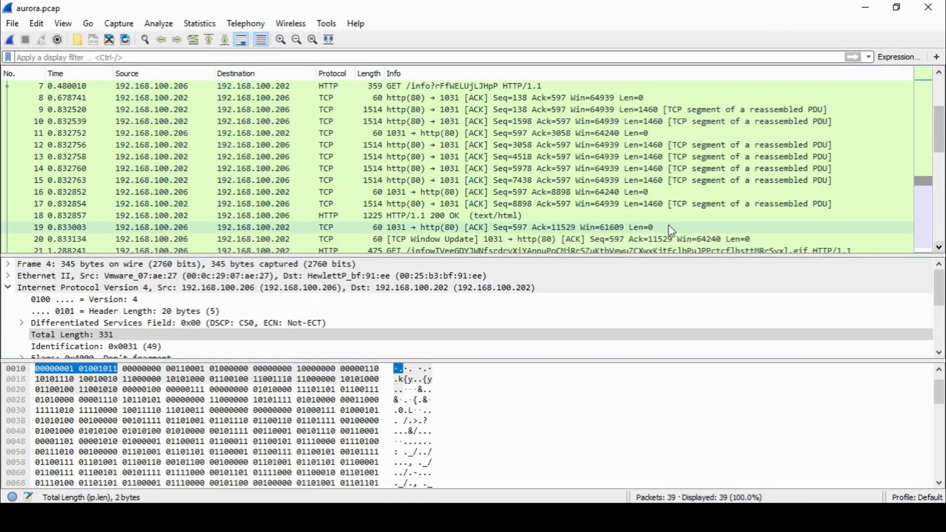
click(481, 213)
right_click(481, 213)
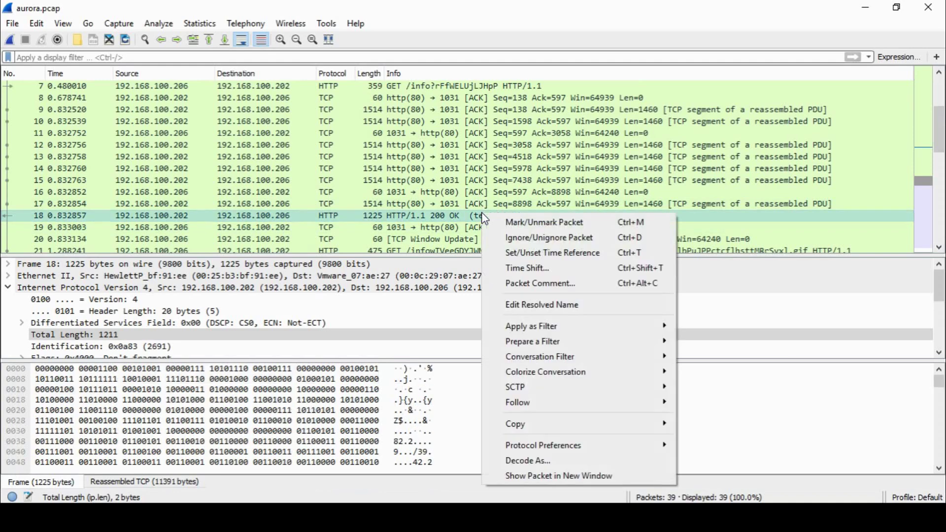
mouse_move(542, 403)
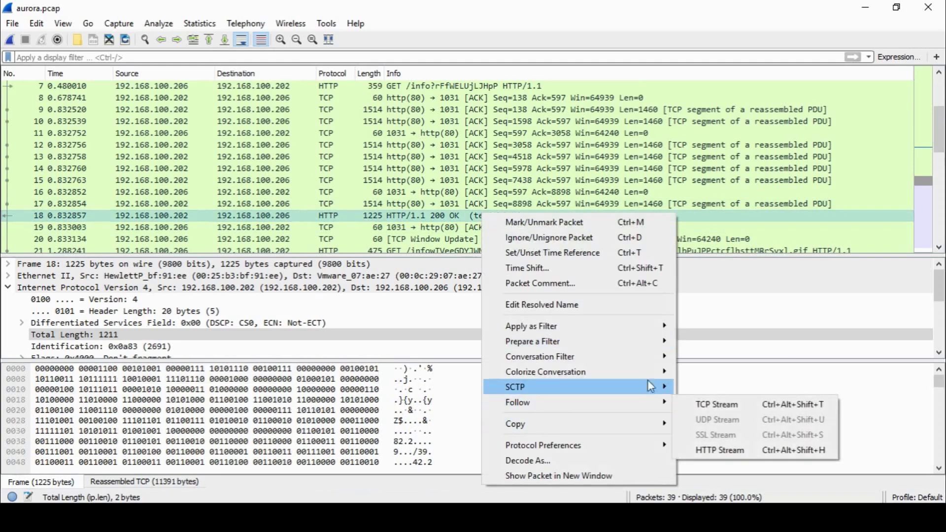
click(722, 403)
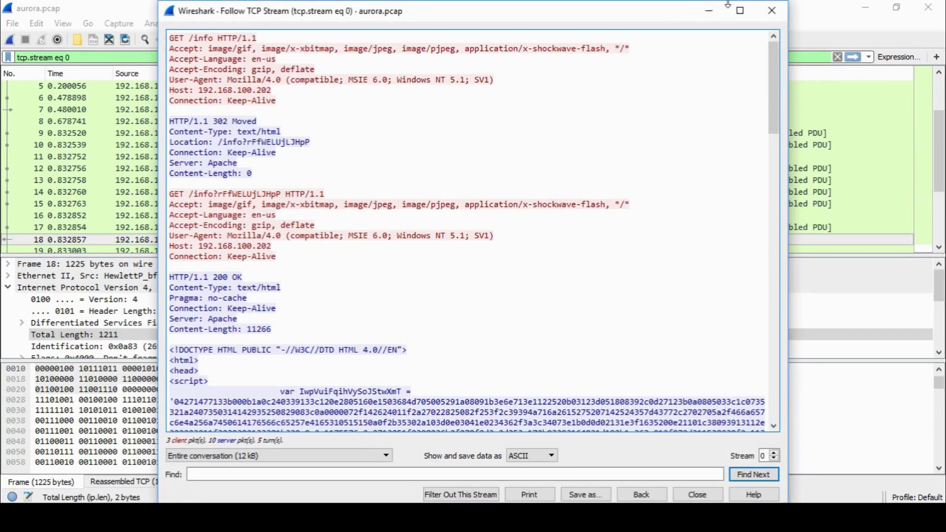
click(772, 10)
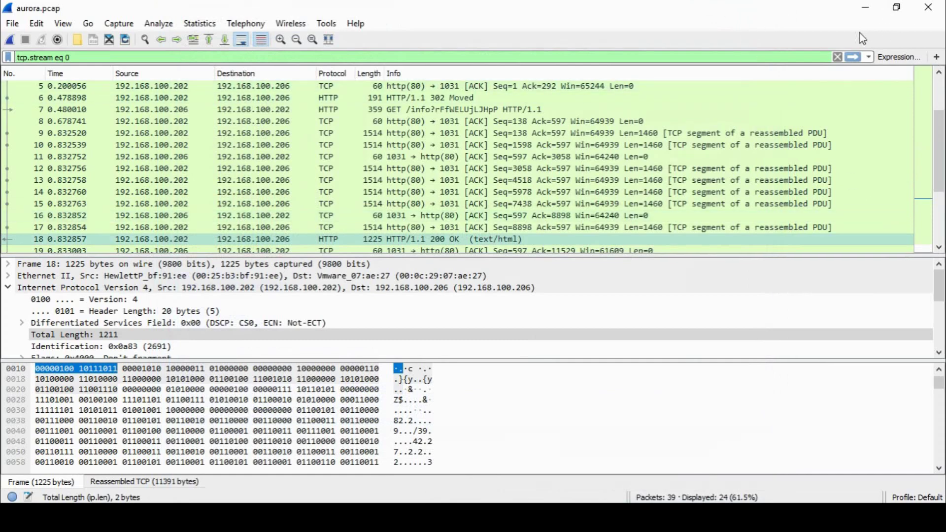
click(837, 57)
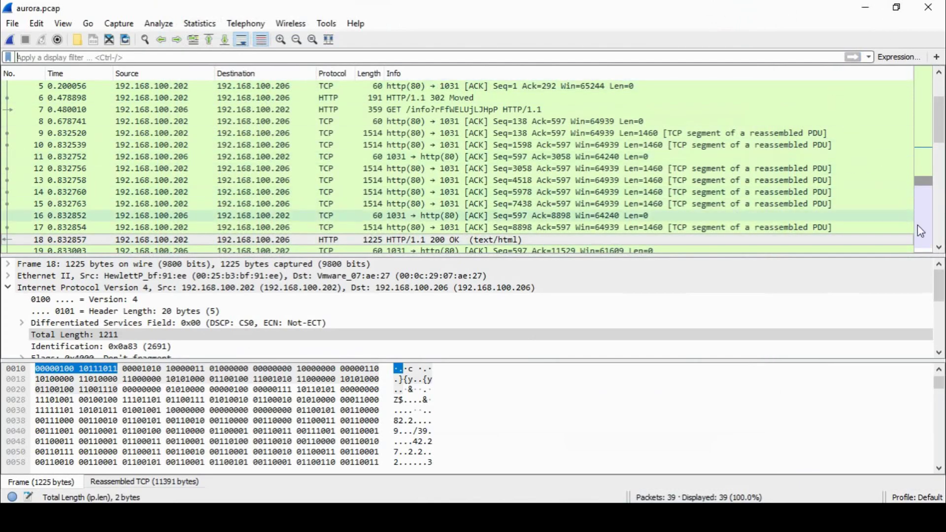
- Locate and select packet 25, the SYN packet from port 1032 to rwhois(4321)
click(940, 249)
click(940, 248)
click(940, 248)
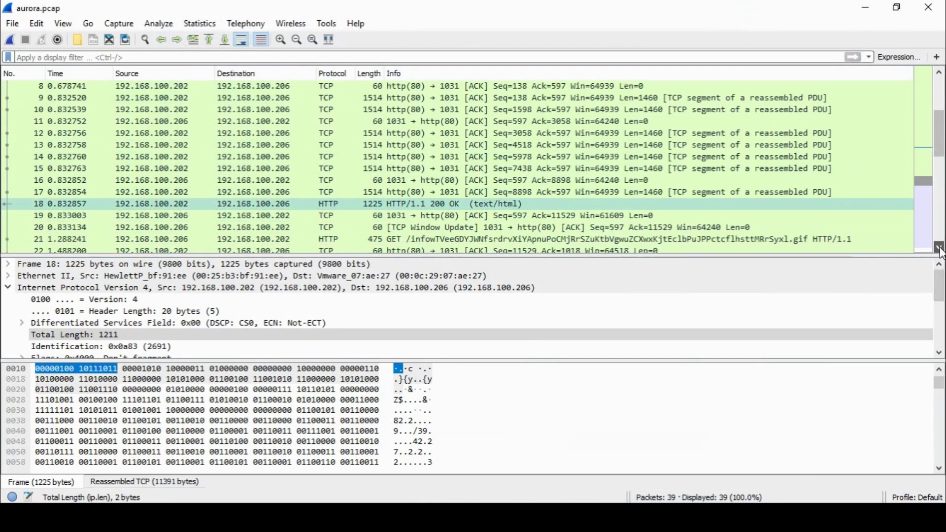
click(939, 249)
click(939, 249)
click(939, 248)
click(940, 248)
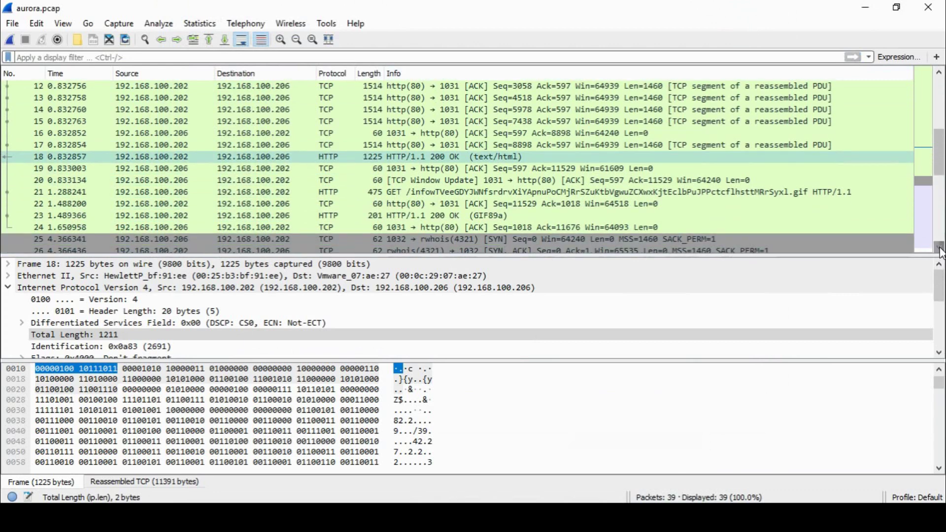
click(939, 249)
click(940, 249)
click(940, 248)
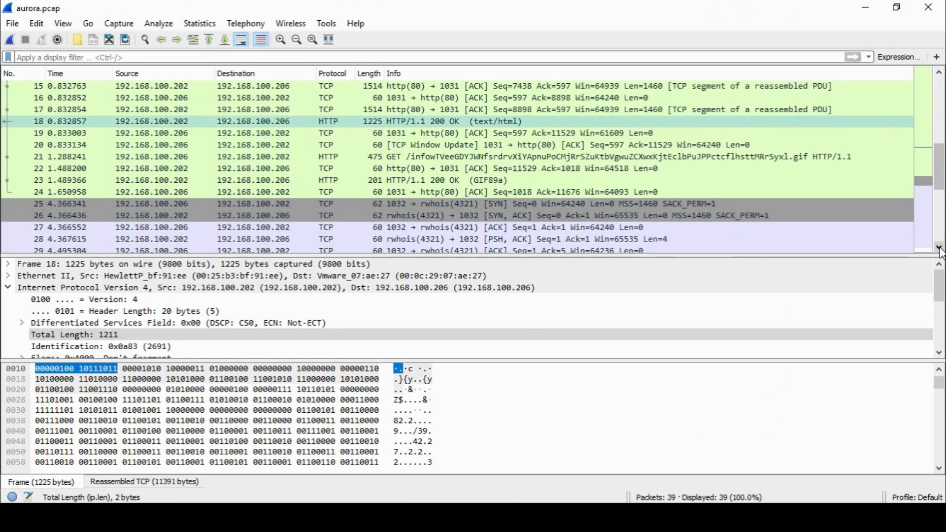
click(940, 249)
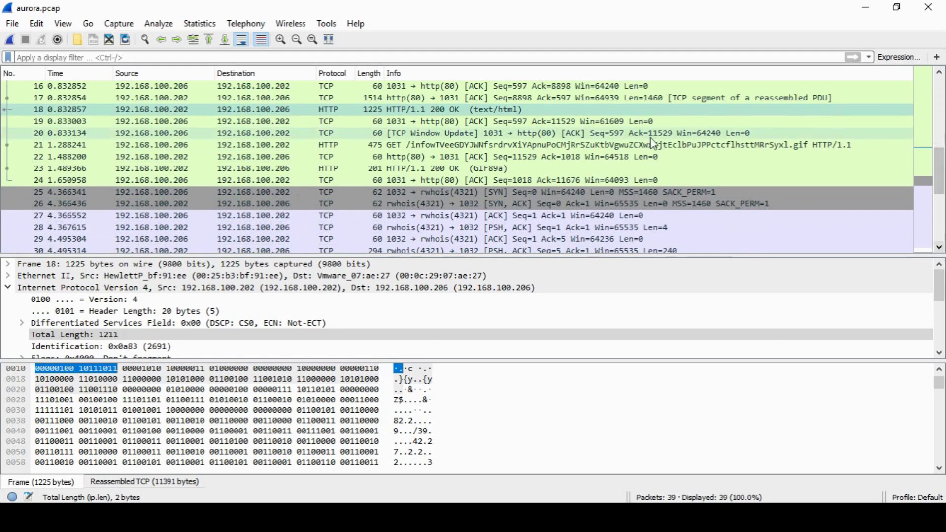
click(342, 194)
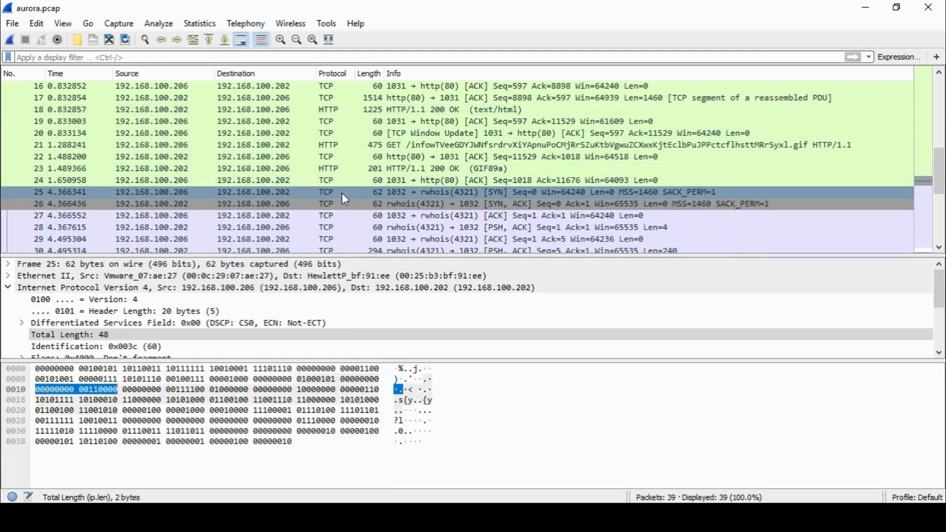
- Follow the TCP stream of packet 25, read the command-shell conversation it carries, and close the stream window
right_click(342, 193)
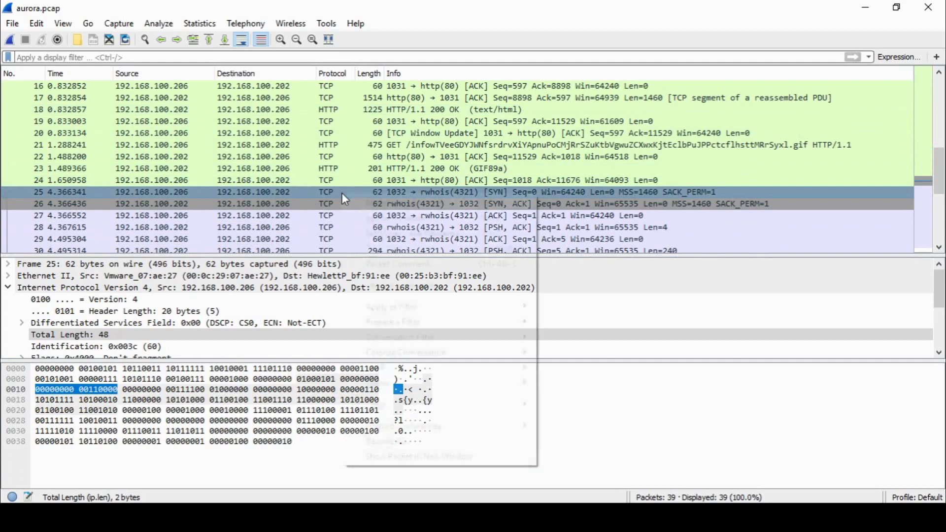
mouse_move(410, 389)
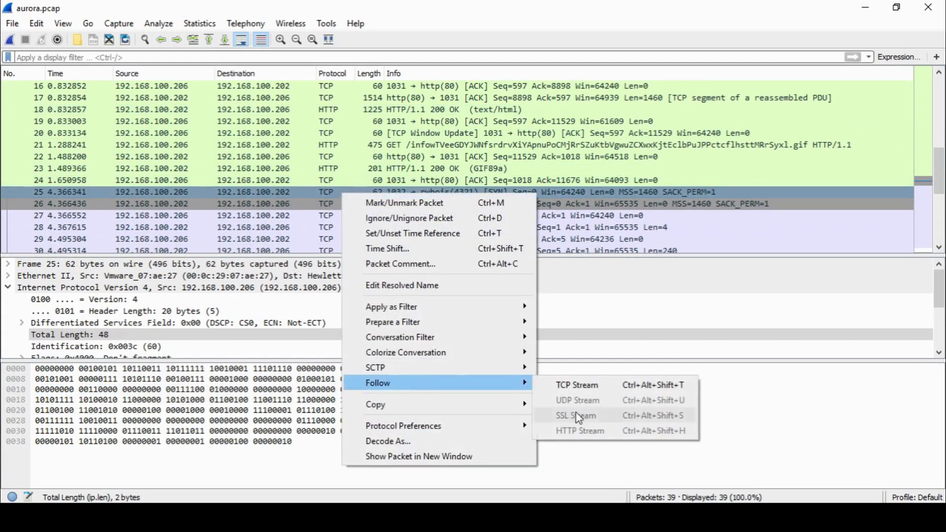
click(567, 385)
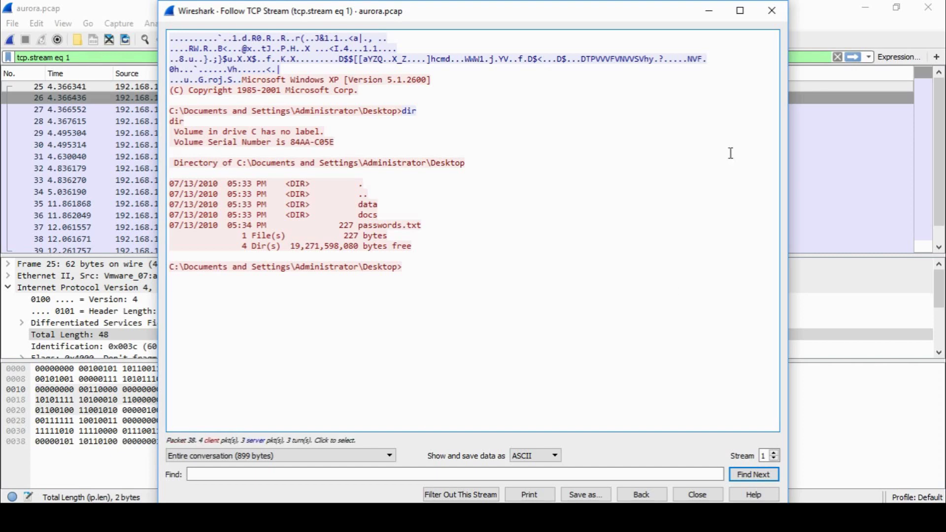
click(772, 11)
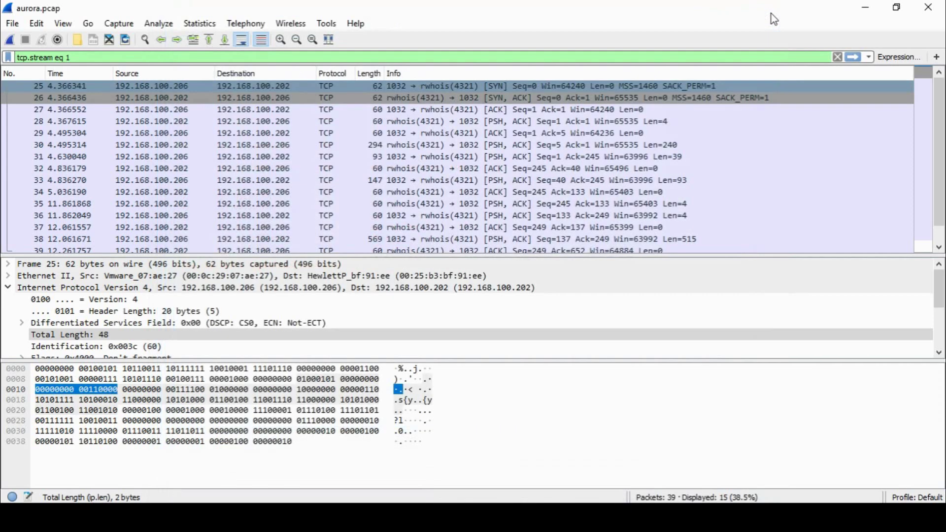
- Select packet 27, review the filtered port 4321 packets, and clear the tcp.stream eq 1 display filter
click(543, 109)
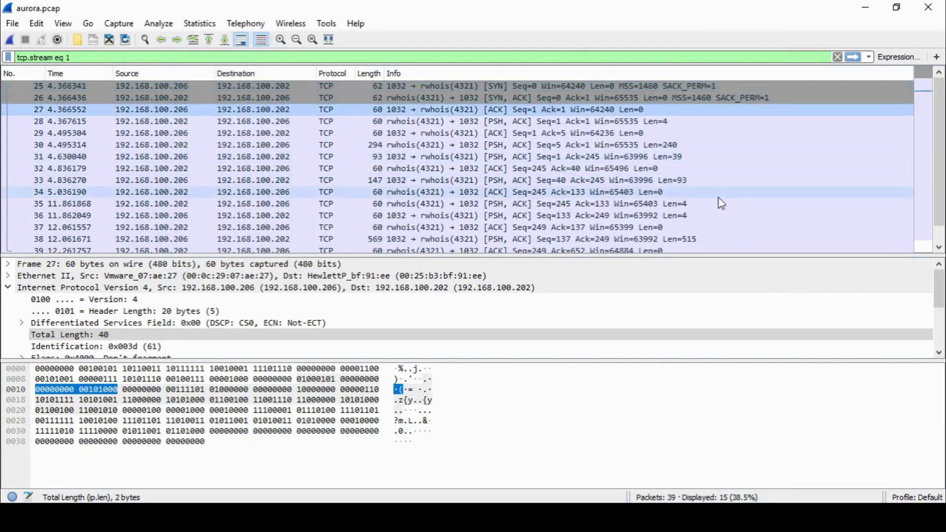
scroll(936, 212, down, 1)
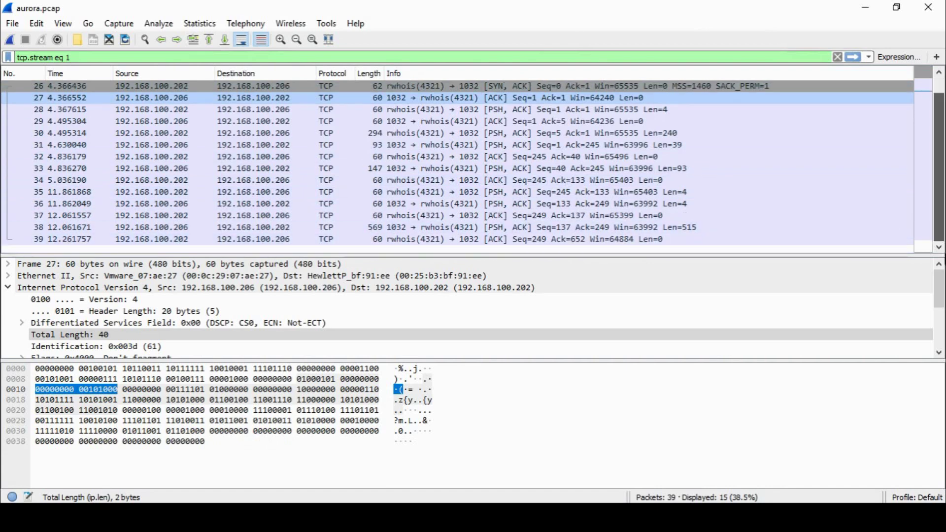
scroll(936, 148, up, 1)
click(837, 58)
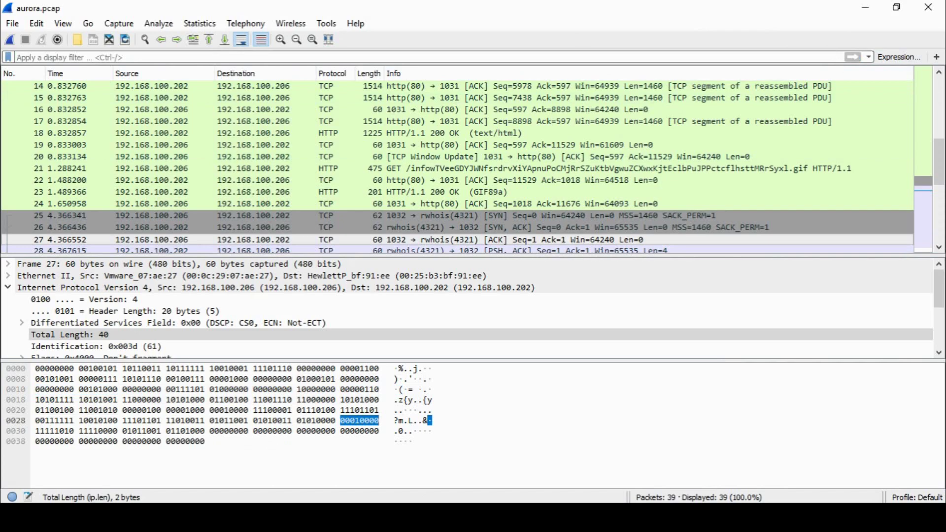
- Close aurora.pcap after a final look through its packet list and open the 2.pcapng capture
scroll(942, 236, down, 4)
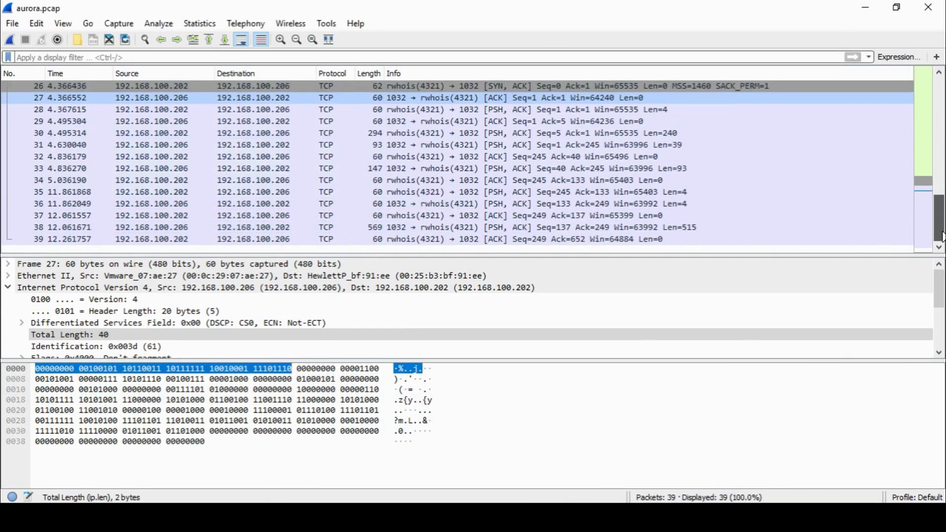
scroll(942, 236, up, 8)
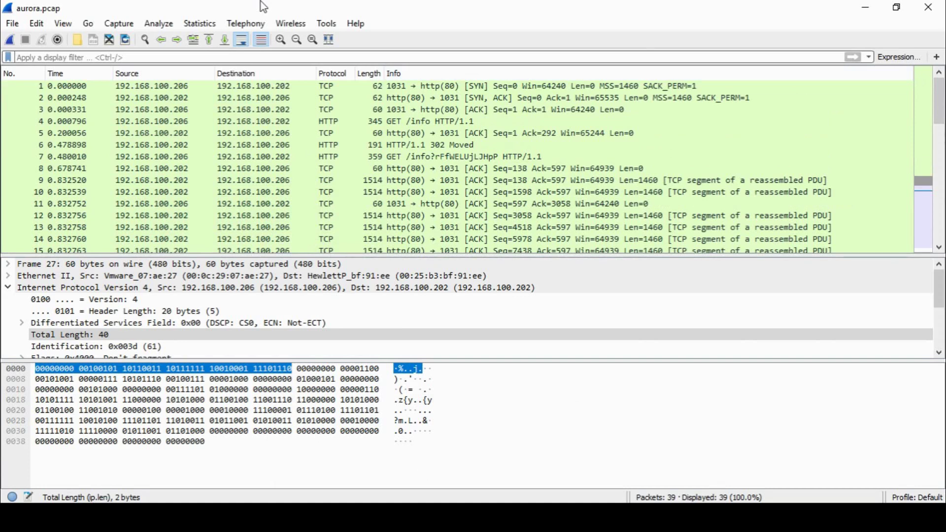
click(12, 24)
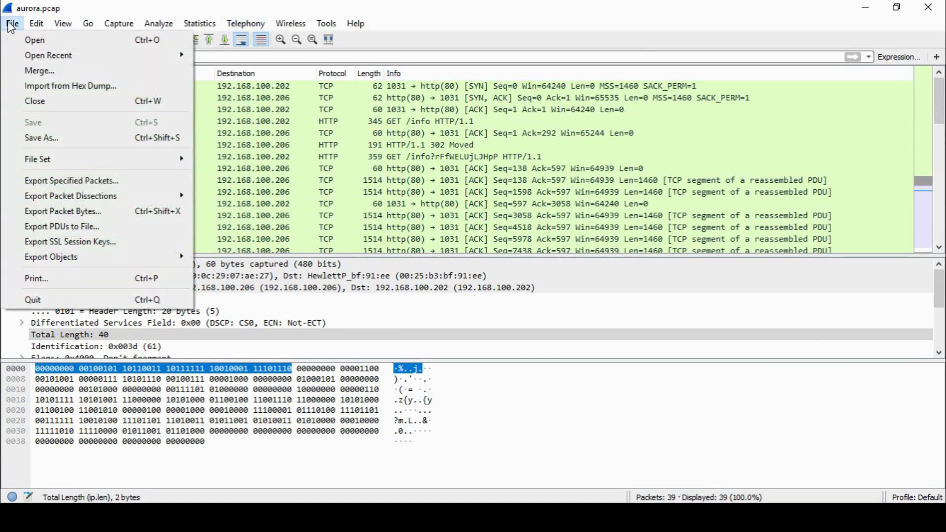
click(38, 100)
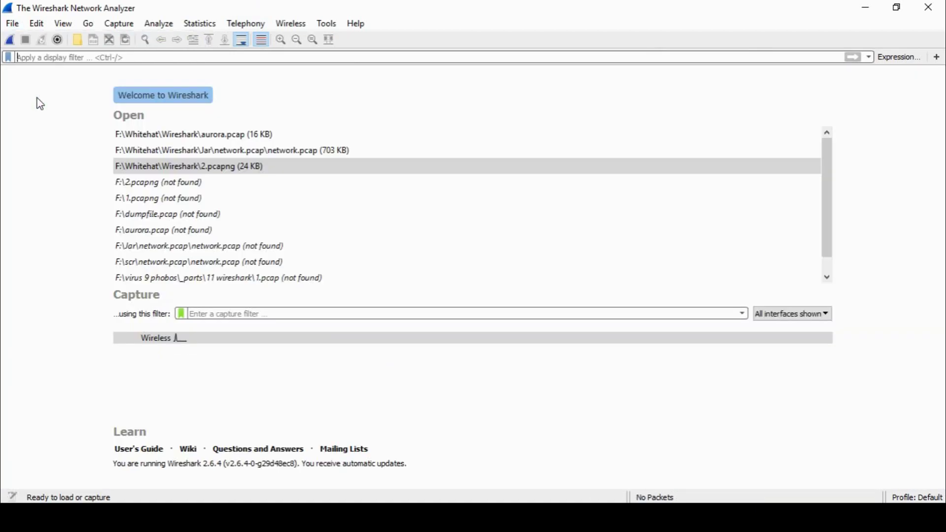
click(12, 26)
click(34, 42)
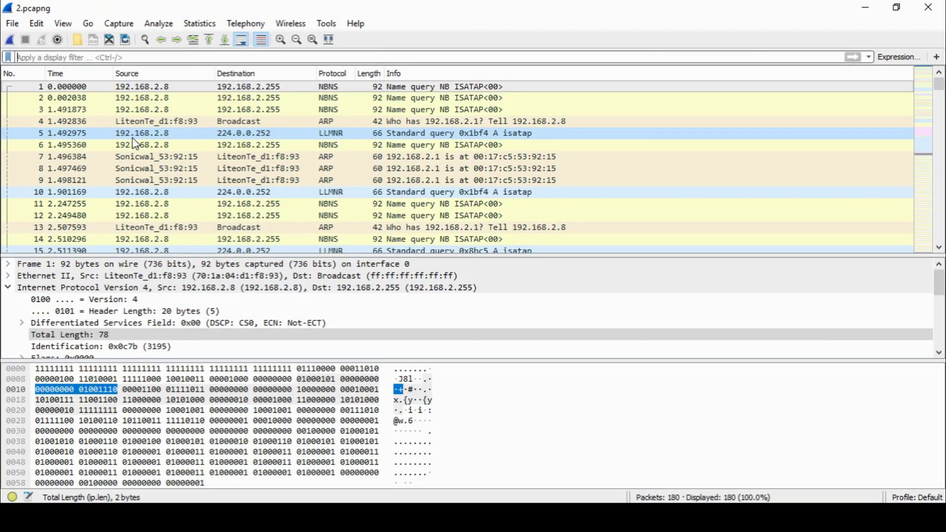
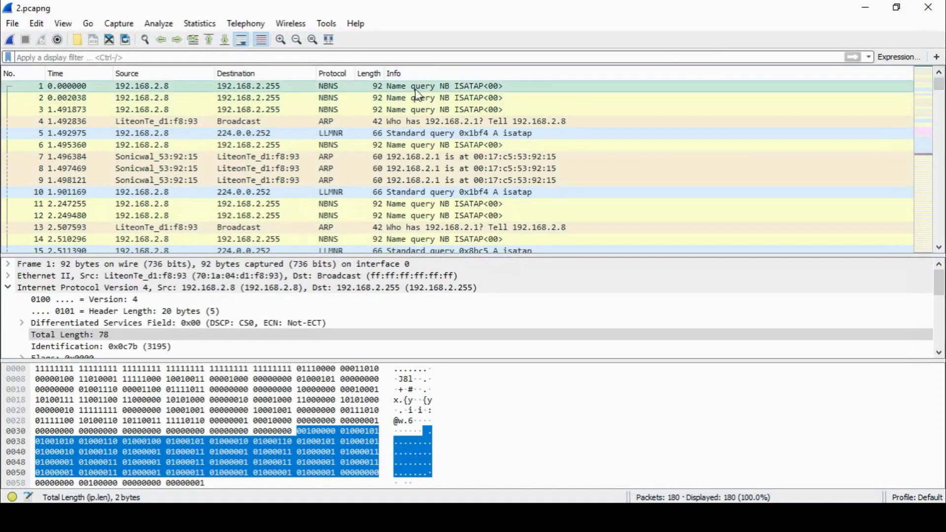
- Inspect the first NBNS name queries for ISATAP and the ARP request in packet 4, ending on packet 6
click(417, 98)
click(408, 109)
click(405, 123)
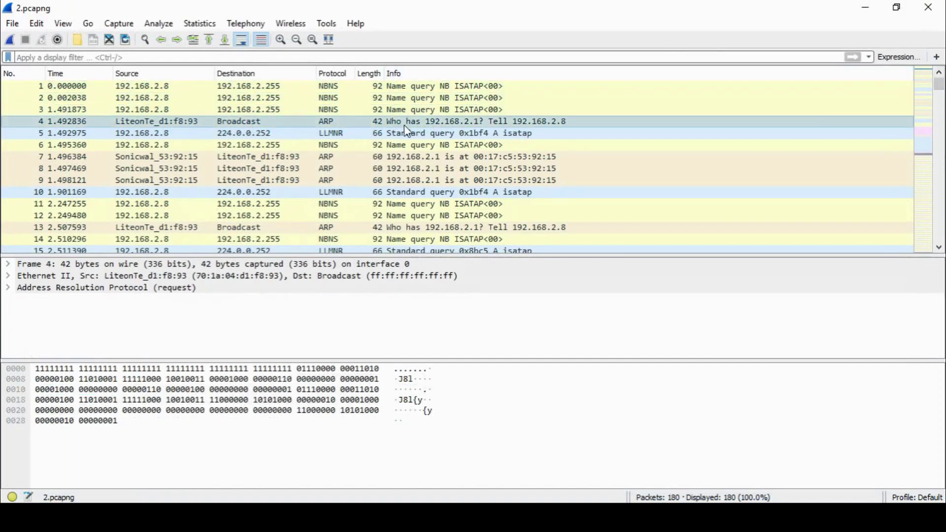
click(399, 108)
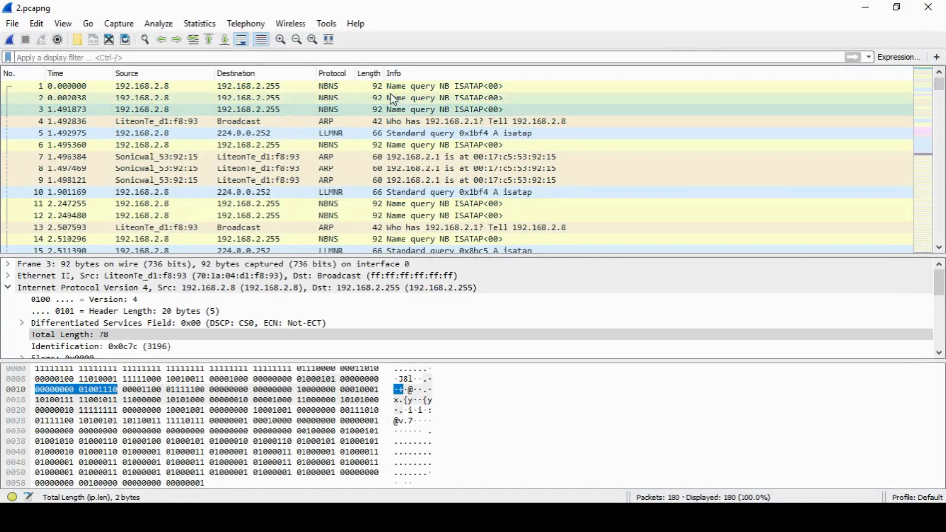
click(393, 98)
click(389, 88)
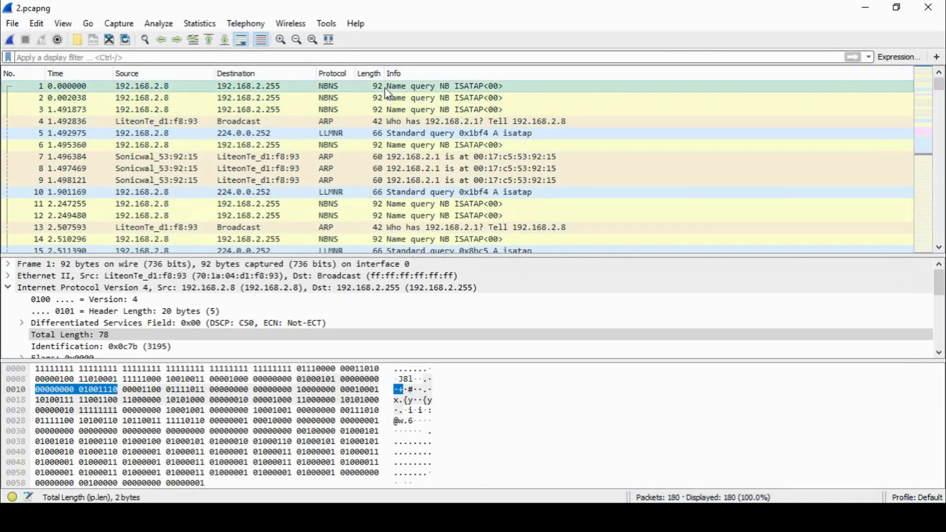
click(358, 146)
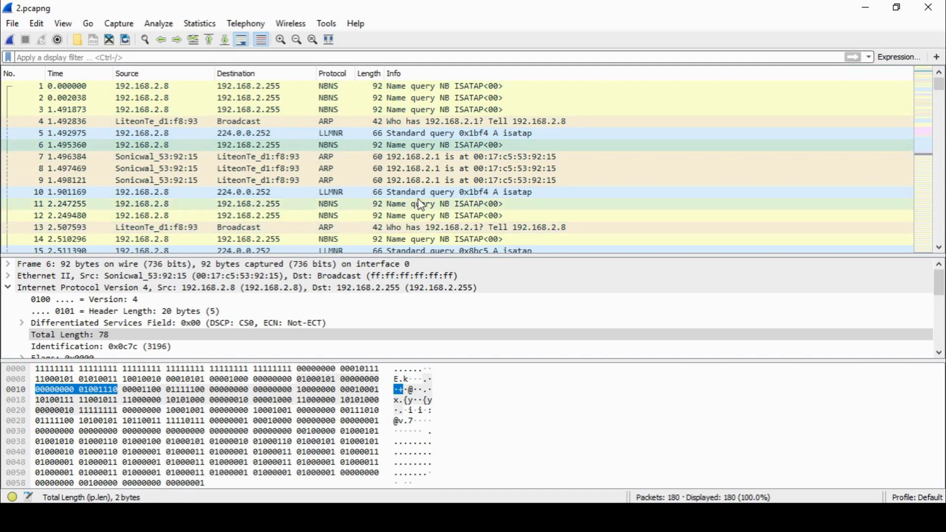
- Examine the repeated NBNS, ARP and LLMNR traffic and the DNS reverse lookups in packets 23 to 26
click(940, 247)
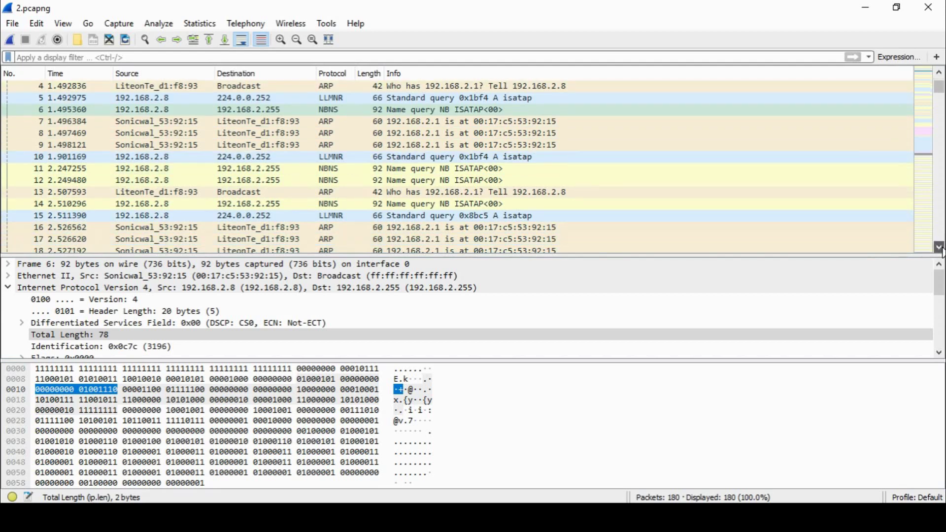
click(940, 247)
click(939, 247)
click(939, 247)
click(939, 247)
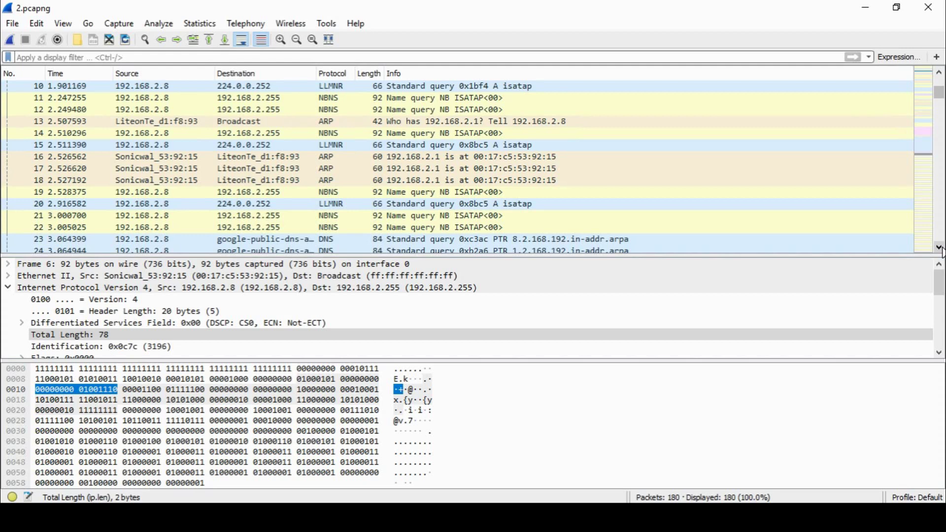
click(940, 247)
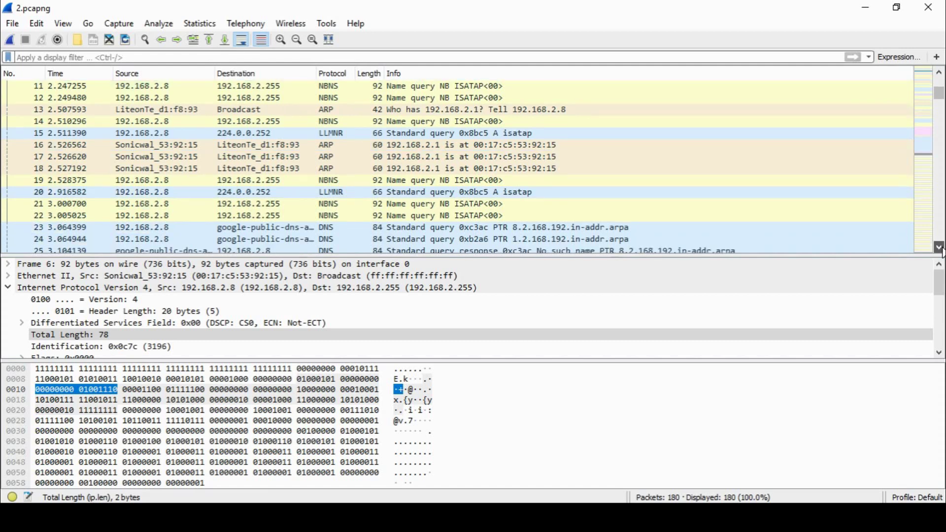
click(940, 248)
click(940, 248)
click(940, 247)
click(940, 247)
click(940, 248)
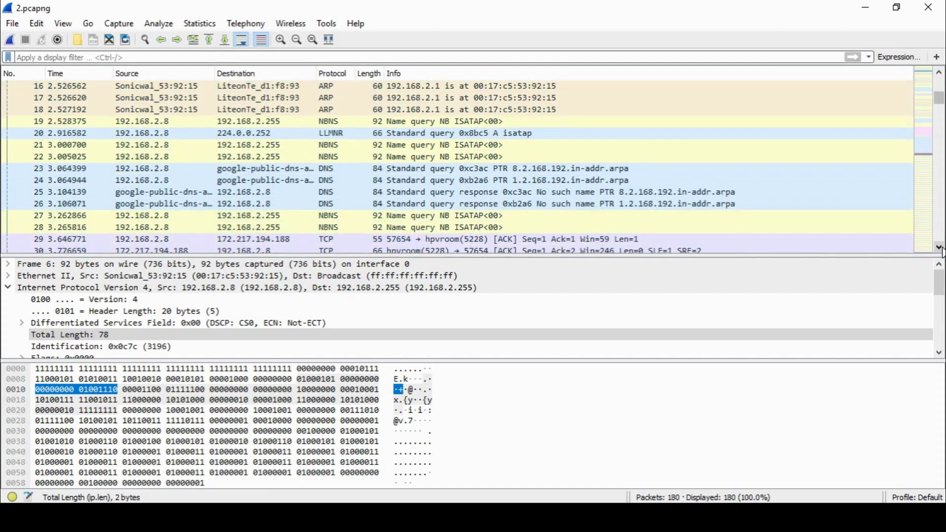
click(941, 248)
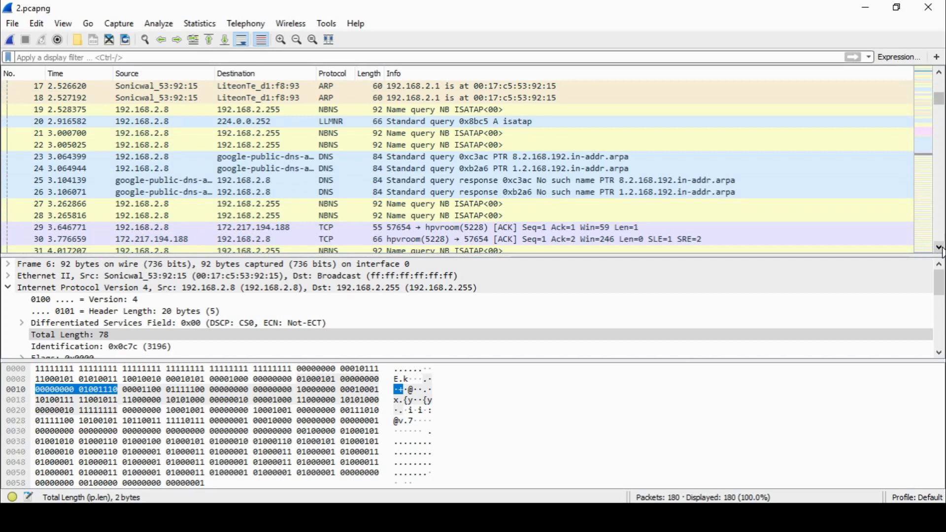
click(940, 248)
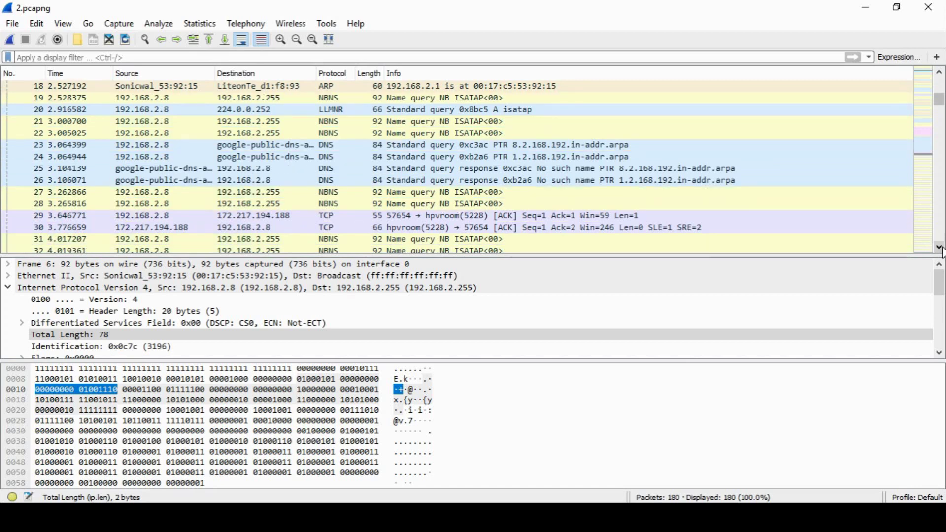
click(940, 248)
click(940, 248)
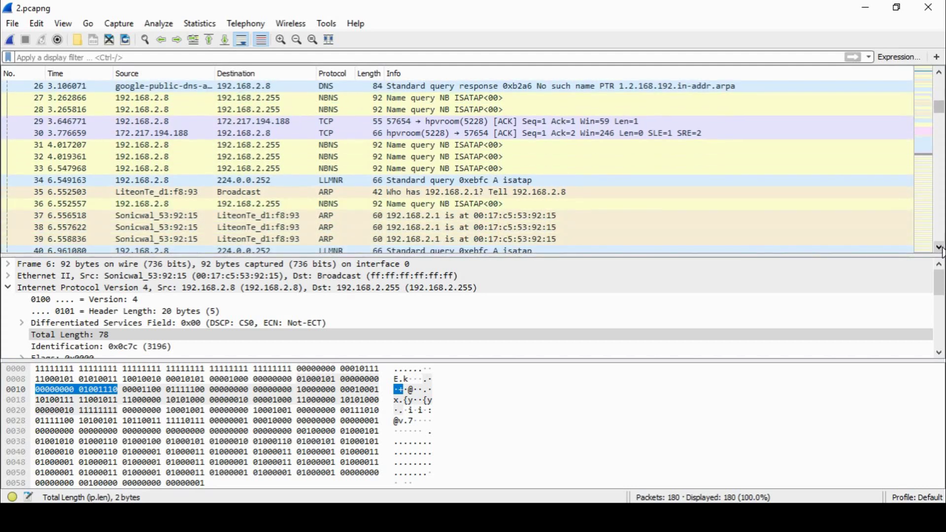
- Examine the Dropbox LAN sync discovery packets 53 to 56 and the ICMP echo requests and replies in packets 61 to 68
click(940, 248)
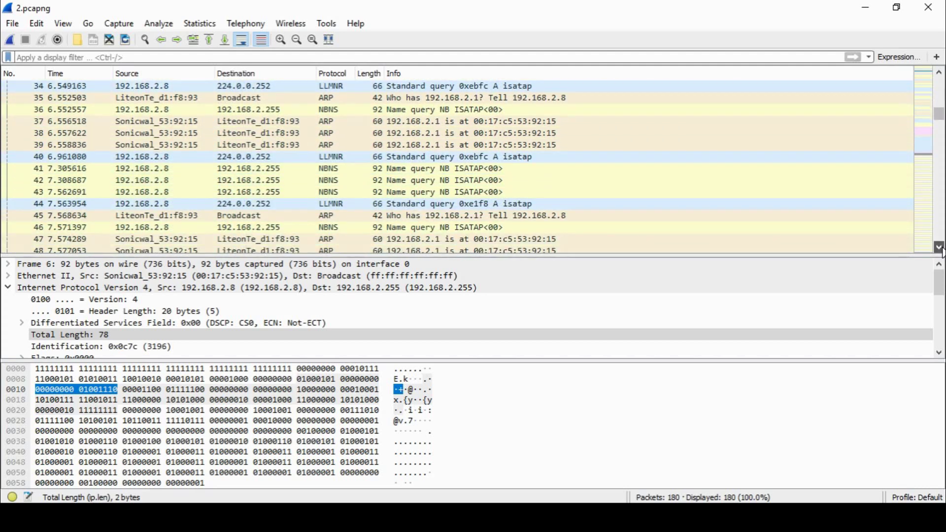
click(940, 248)
click(940, 248)
click(940, 248)
click(940, 248)
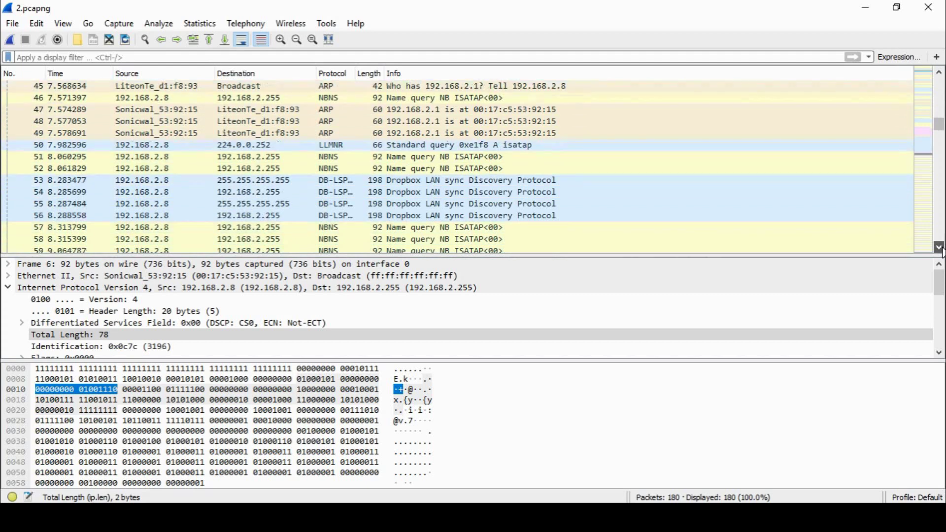
click(940, 248)
click(940, 248)
click(940, 248)
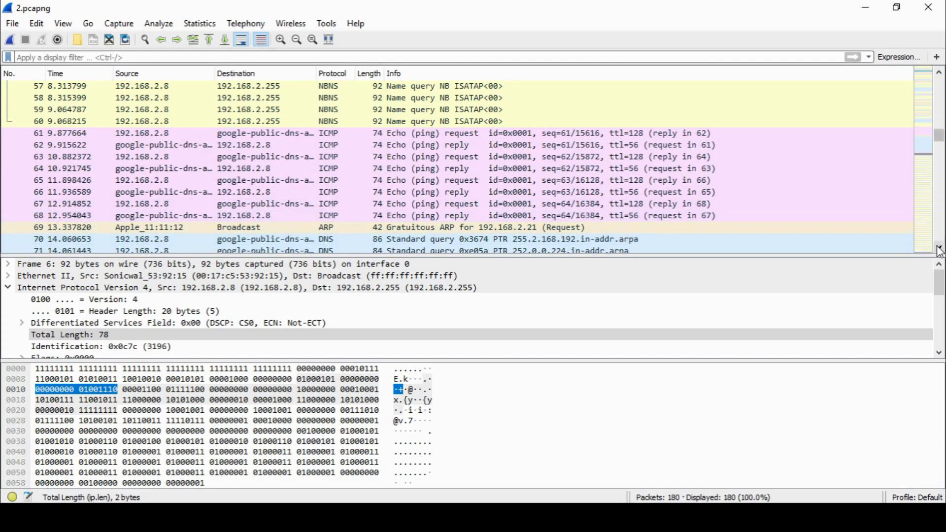
- Locate and select packet 97, the SMB2 Session Setup Request with NTLMSSP_NEGOTIATE
scroll(940, 250, down, 3)
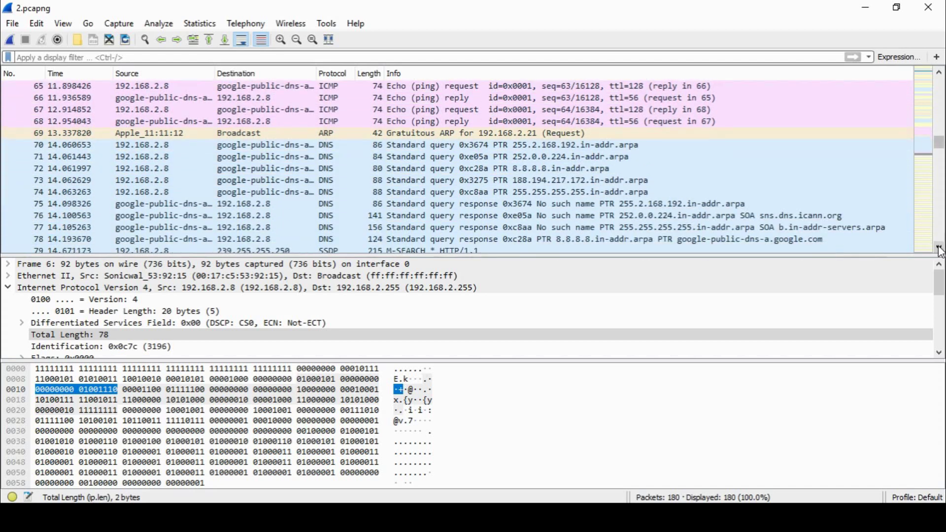
click(939, 246)
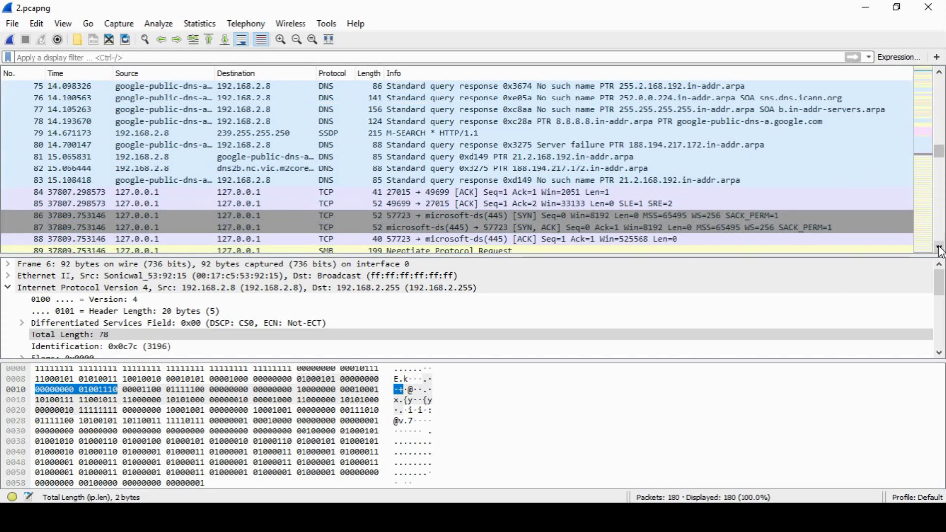
scroll(941, 250, down, 3)
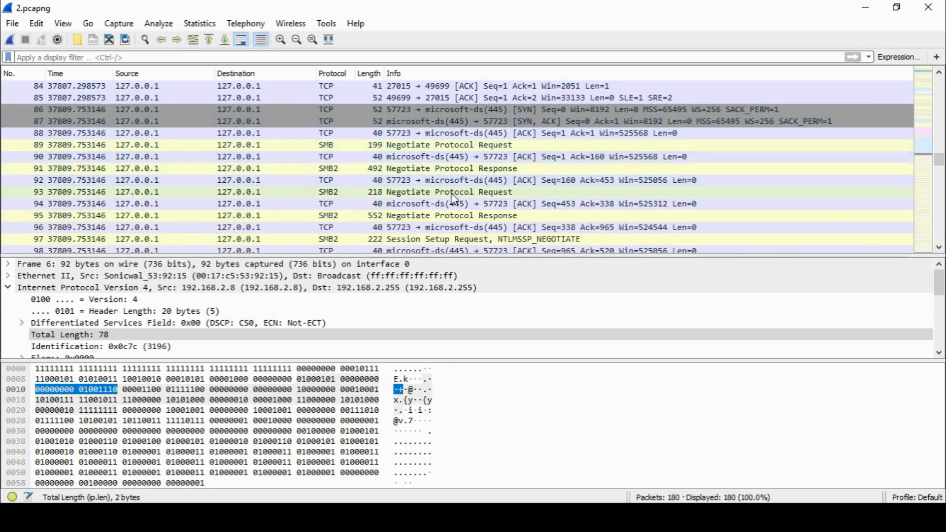
click(456, 240)
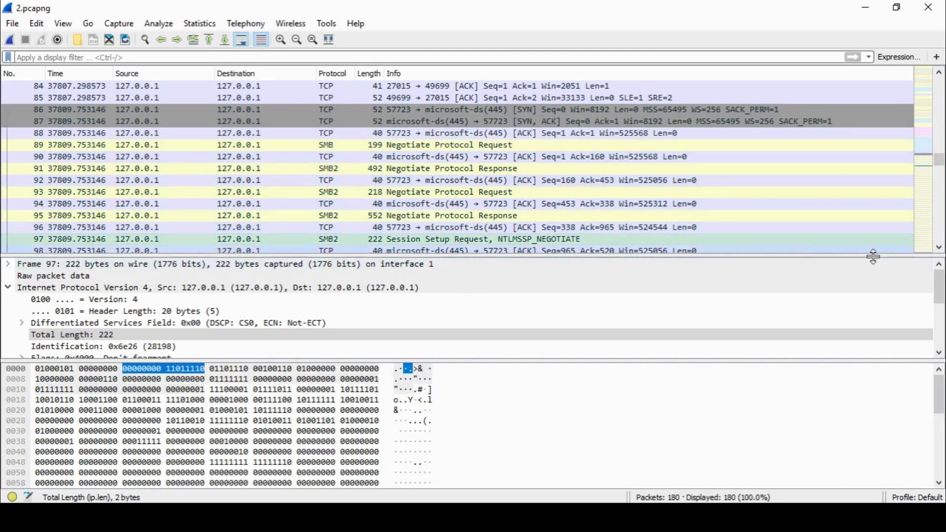
- Inspect the SMB2 session setup packets 101 and 103 and the \\127.0.0.1\IPC$ tree connect request in packet 105
click(940, 248)
scroll(940, 249, down, 4)
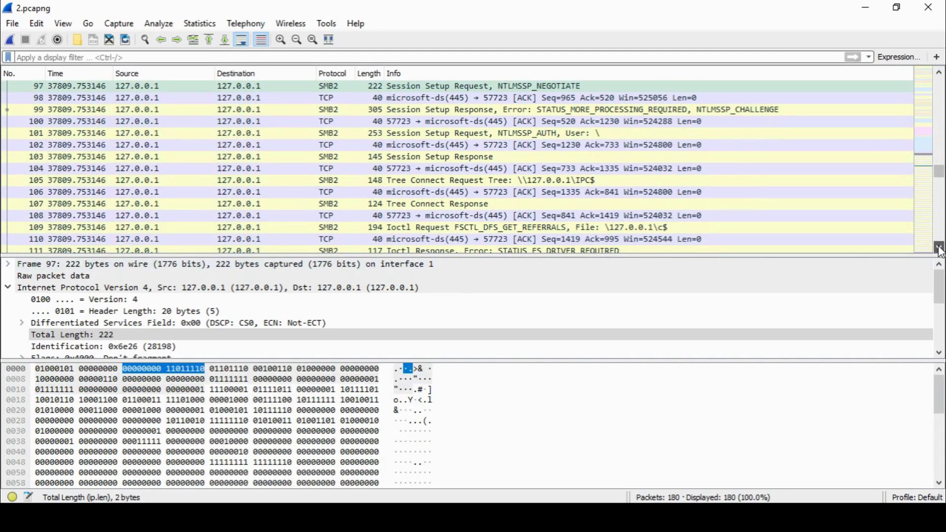
click(497, 139)
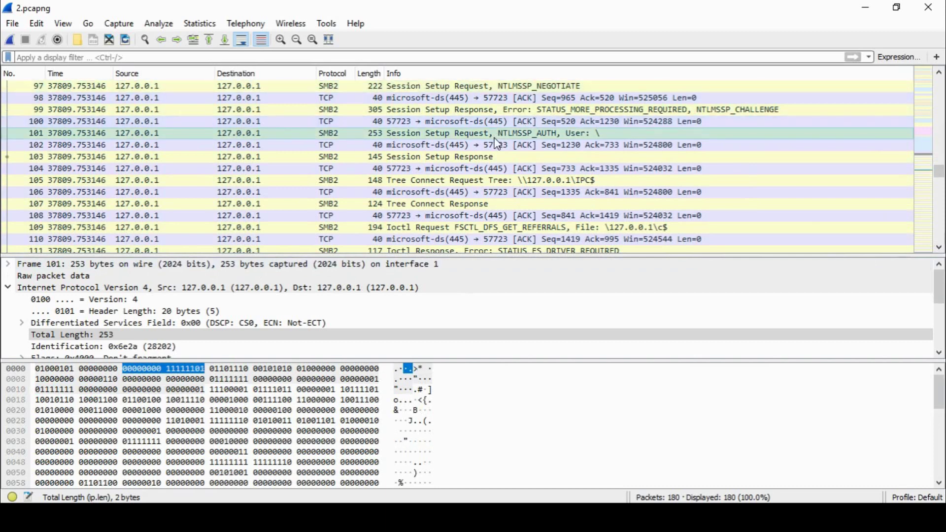
click(476, 155)
click(481, 180)
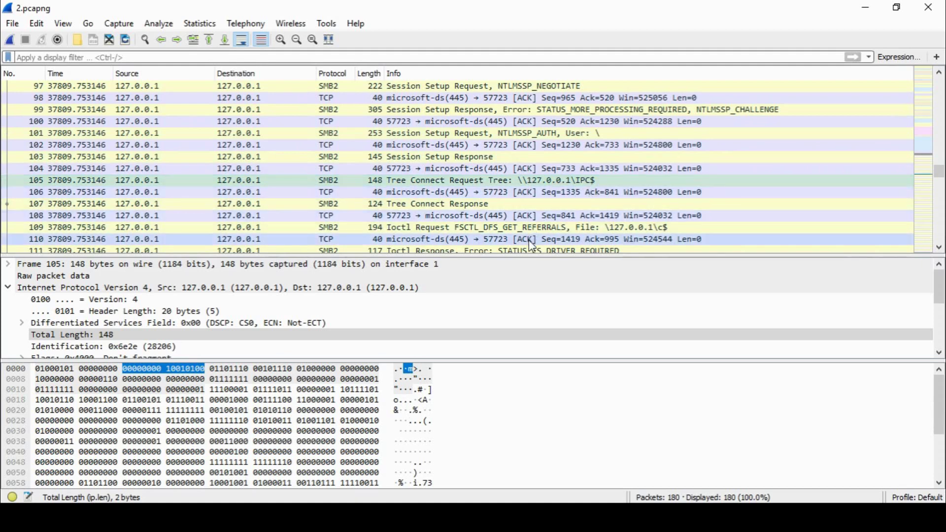
- Locate and select packet 113, the SMB2 tree connect request for \\127.0.0.1\c$
click(940, 248)
click(940, 248)
click(939, 248)
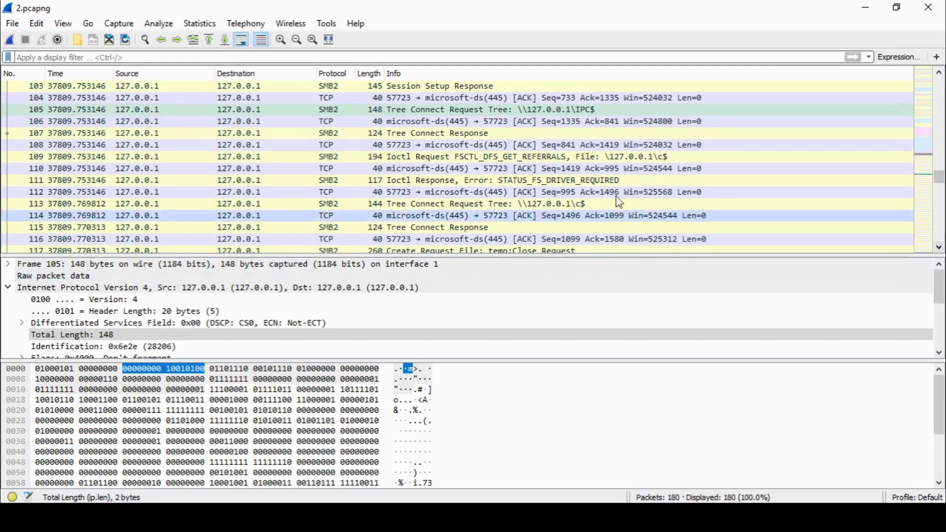
click(542, 205)
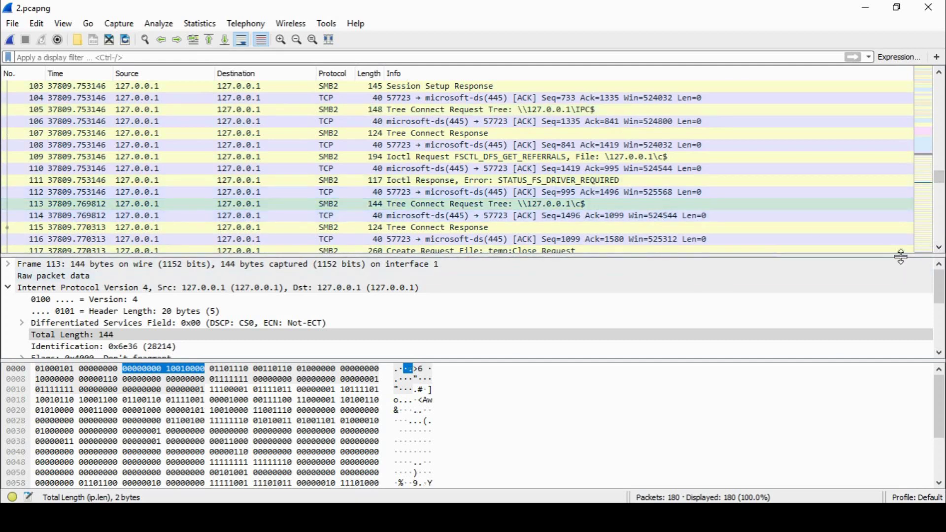
- Inspect the SMB2 create request and response for temp\1.vbs in packets 121 and 123
click(940, 248)
click(940, 248)
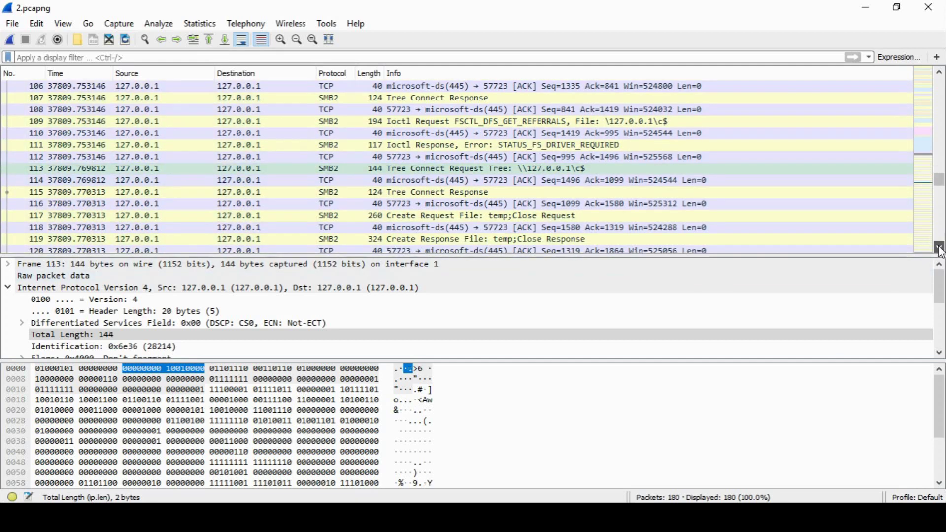
click(940, 248)
click(940, 248)
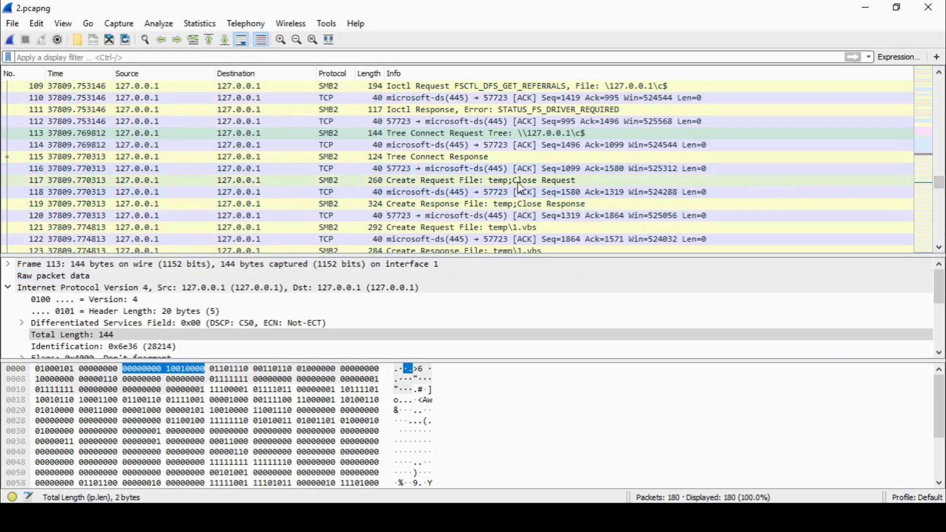
click(542, 227)
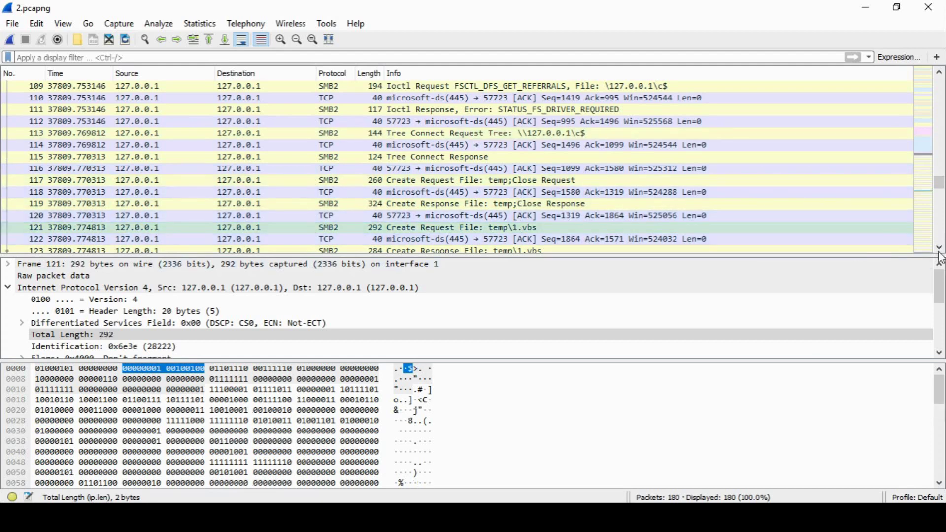
scroll(940, 251, down, 3)
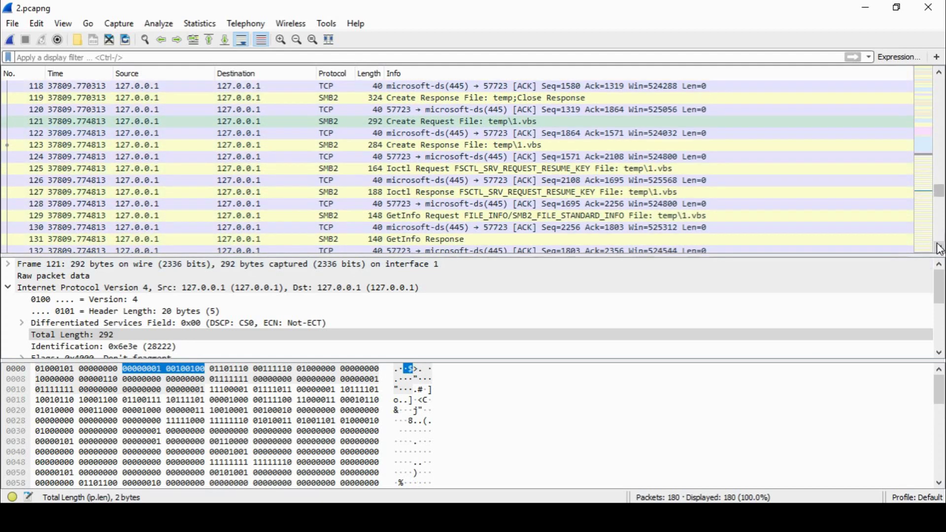
click(487, 134)
click(482, 146)
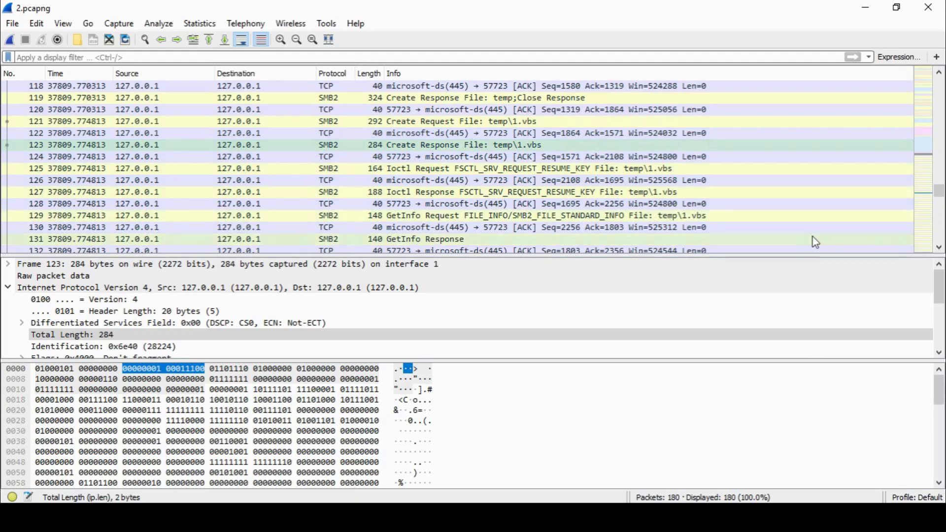
- Examine the remaining SMB2 exchanges for temp\1.vbs through the close request and response in packets 165 and 167
click(939, 247)
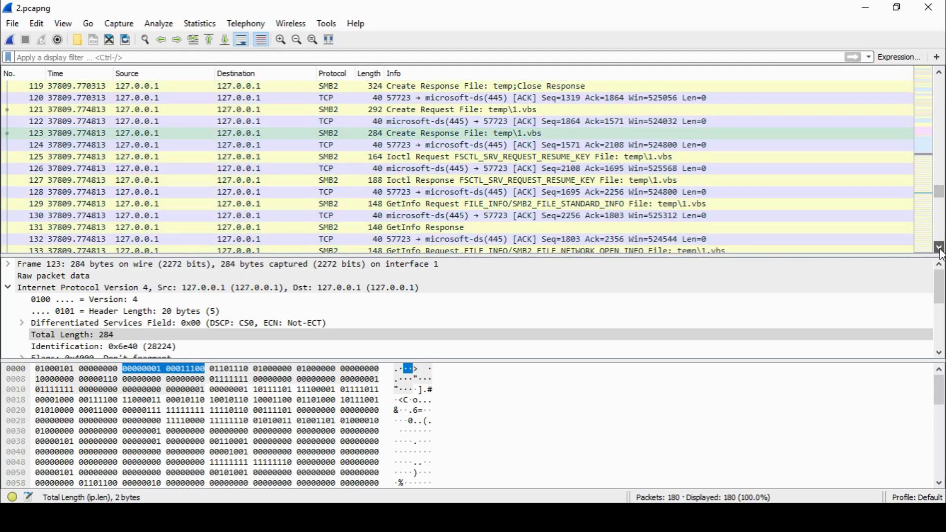
scroll(940, 251, down, 4)
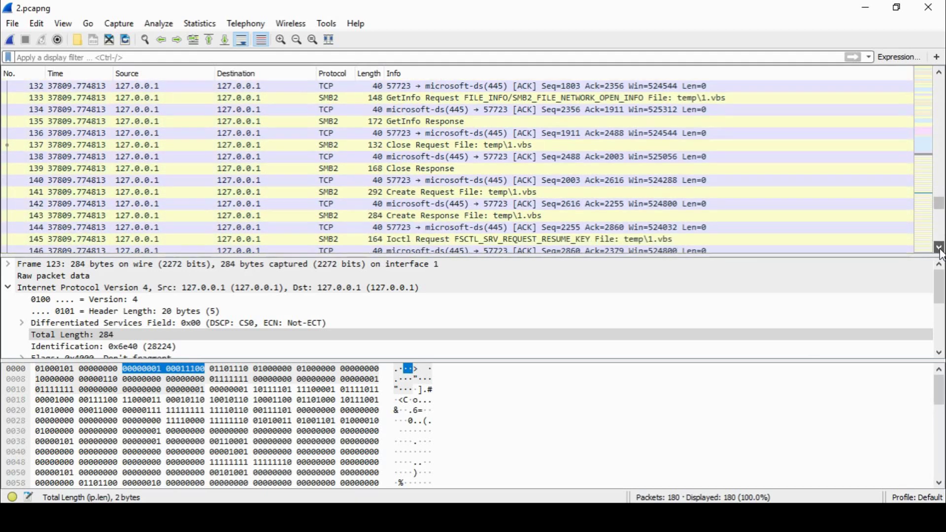
click(940, 250)
scroll(941, 254, down, 3)
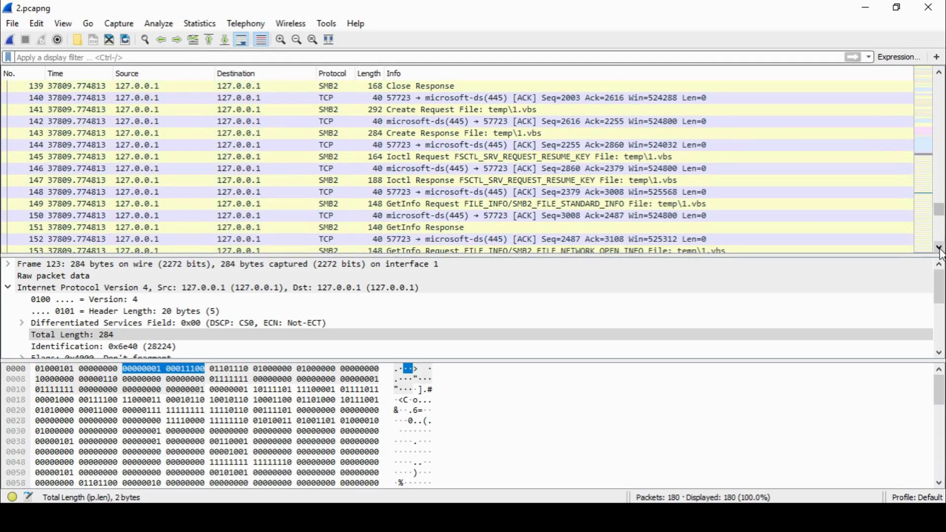
scroll(942, 254, down, 4)
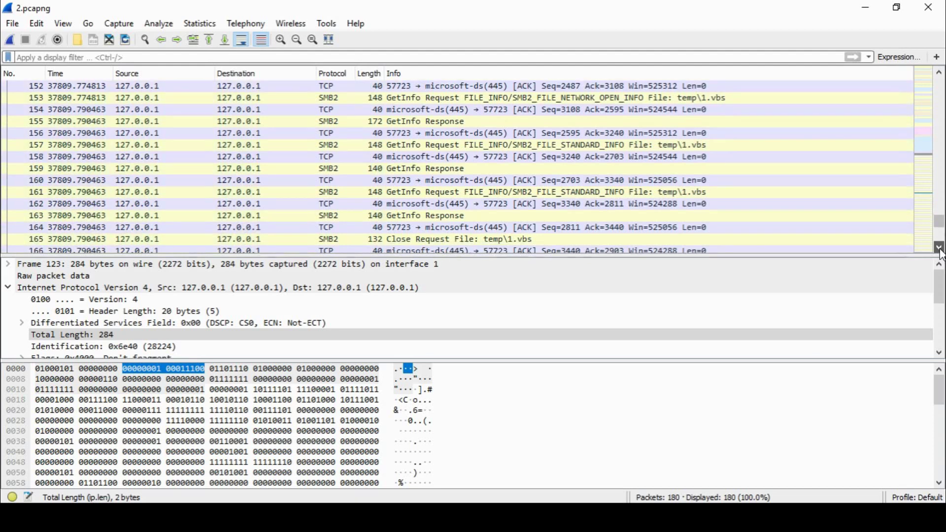
scroll(942, 254, down, 2)
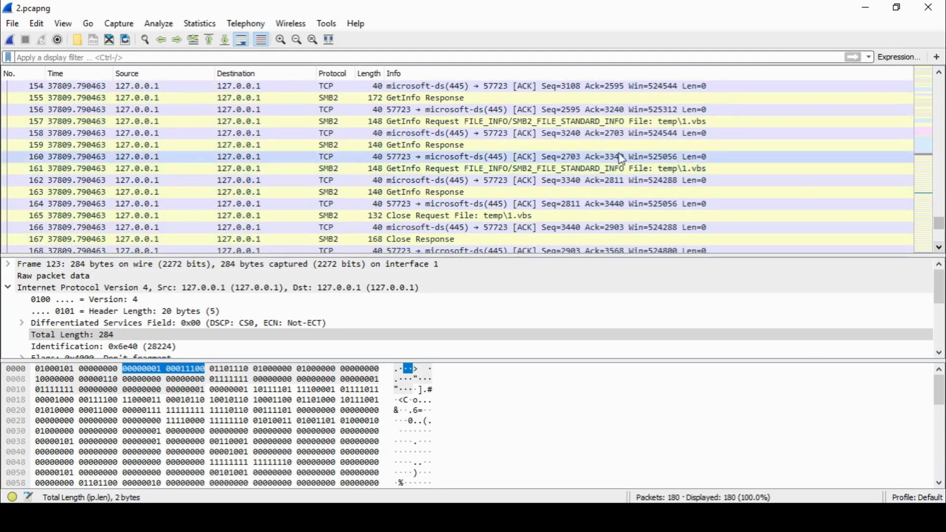
click(547, 217)
click(544, 240)
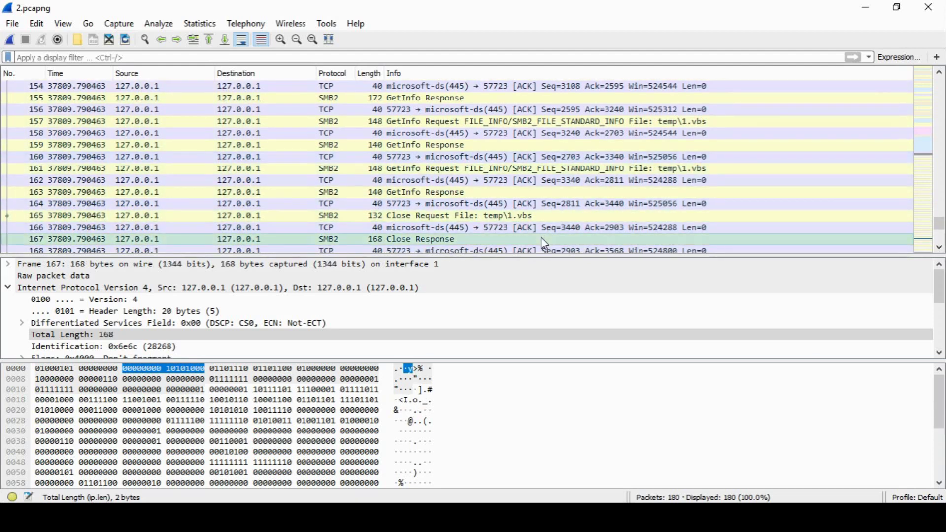
- Inspect the SMB2 create requests for temp\Desktop.ini in packet 169 and temp\AutoRun.inf in packet 177
scroll(941, 251, down, 2)
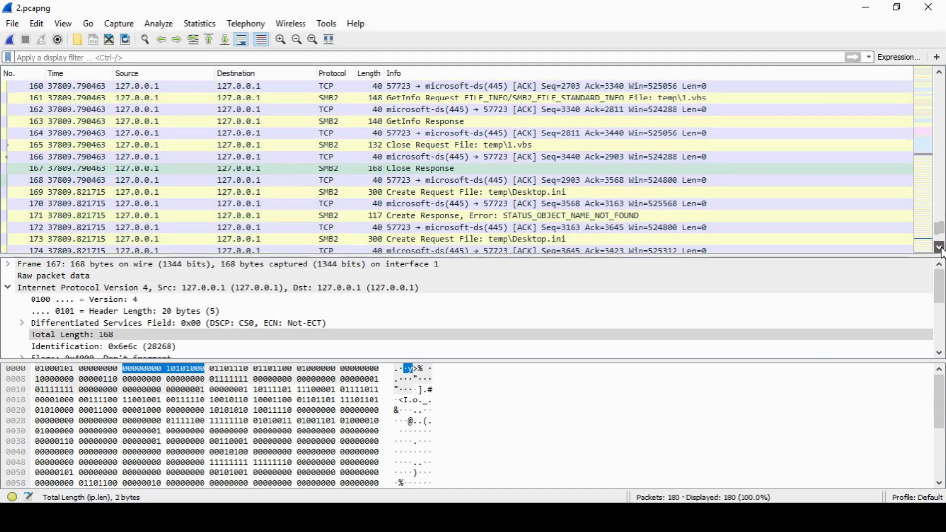
scroll(942, 253, down, 2)
click(551, 170)
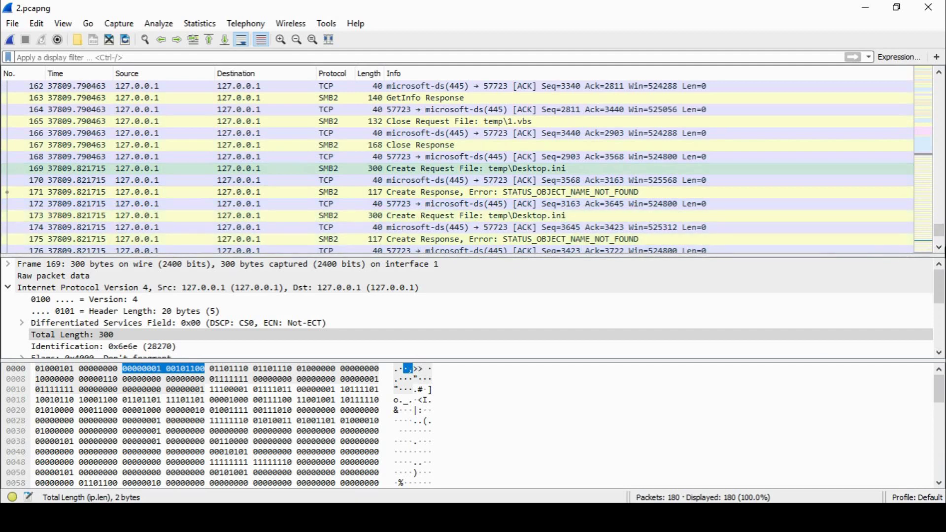
scroll(939, 249, down, 2)
click(940, 250)
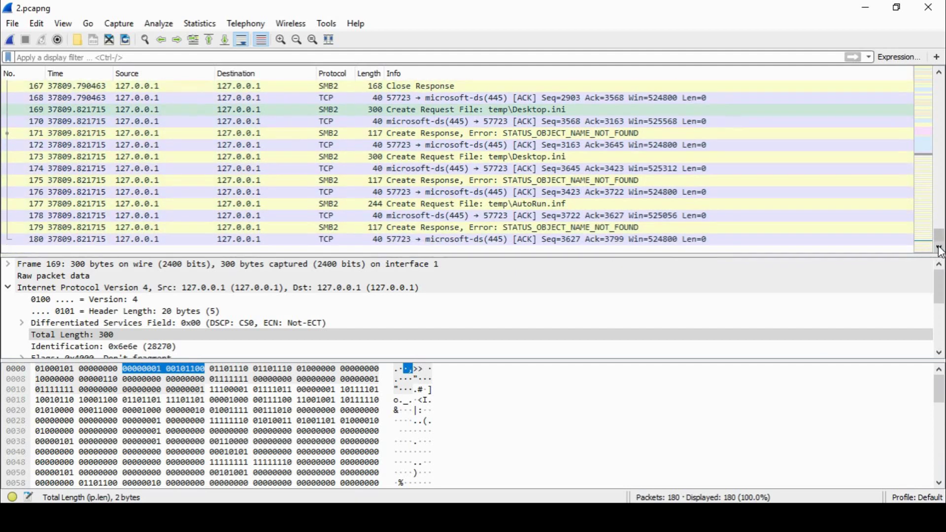
click(563, 205)
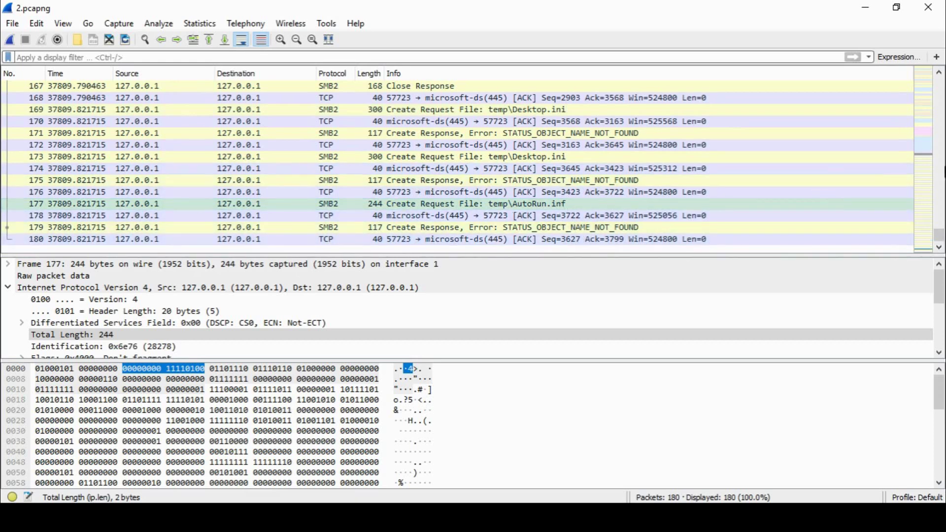
- Filter the capture by nbns and look through the NBNS name queries
drag(940, 239, 941, 56)
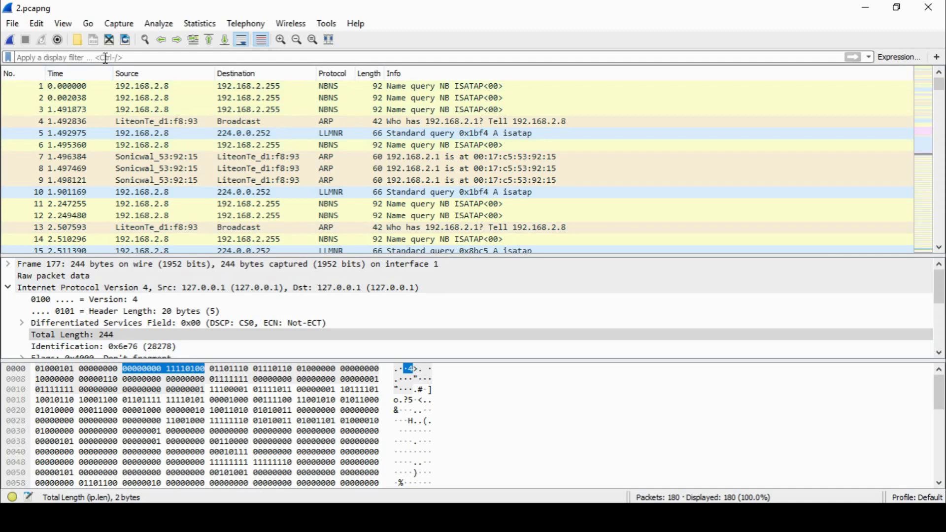
text(nbns)
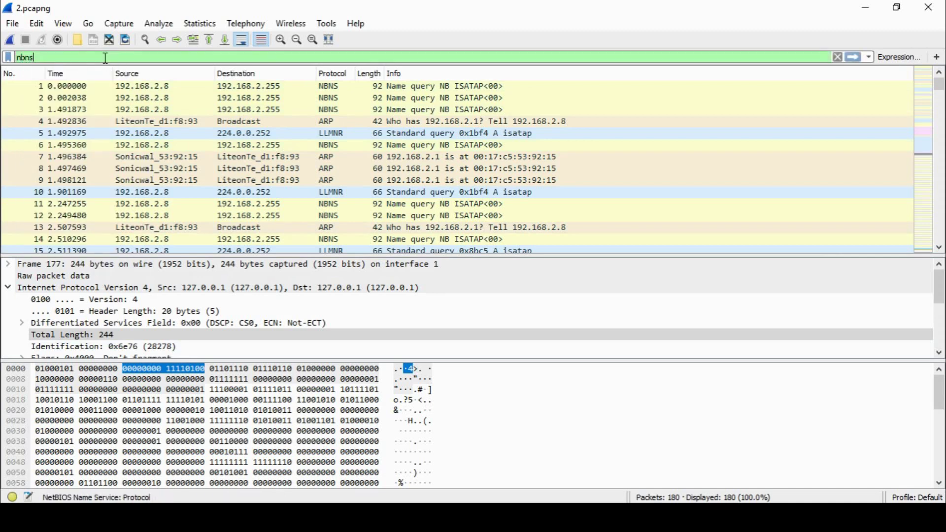
key(Return)
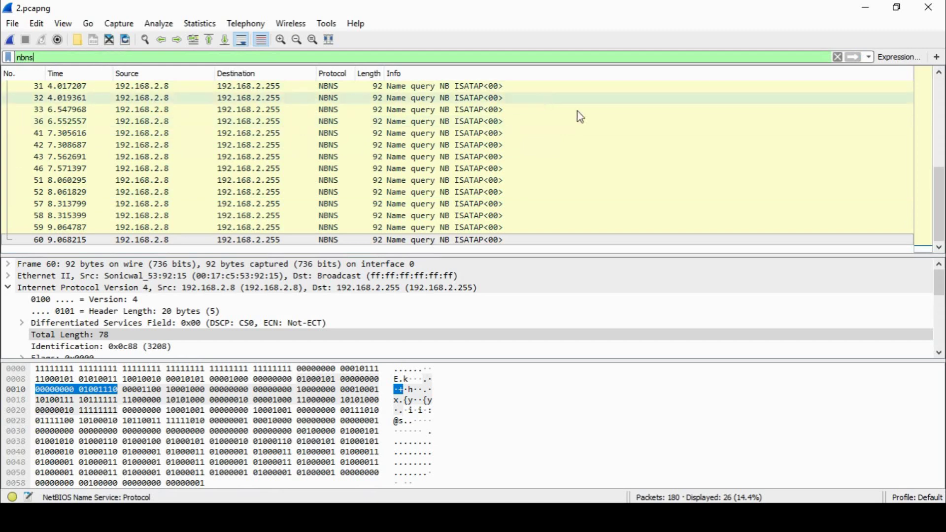
scroll(941, 170, up, 3)
scroll(941, 170, up, 3)
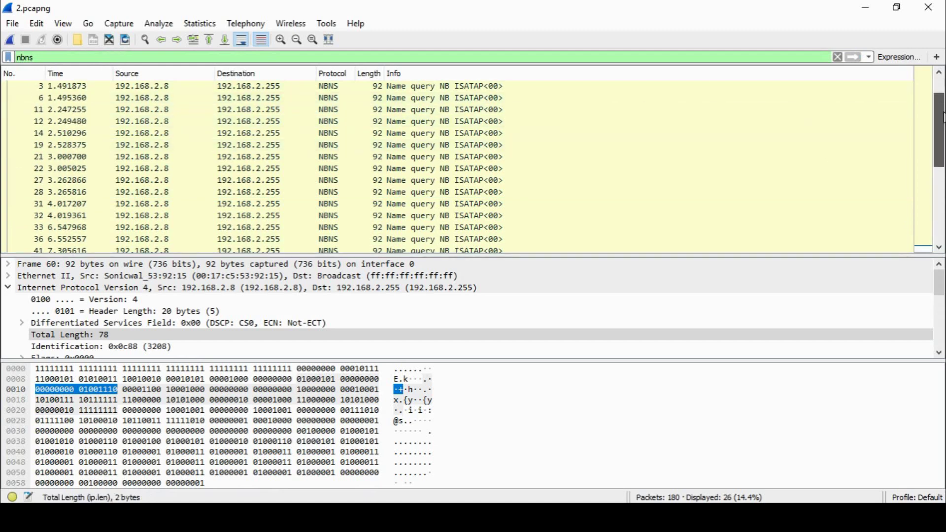
scroll(941, 170, down, 3)
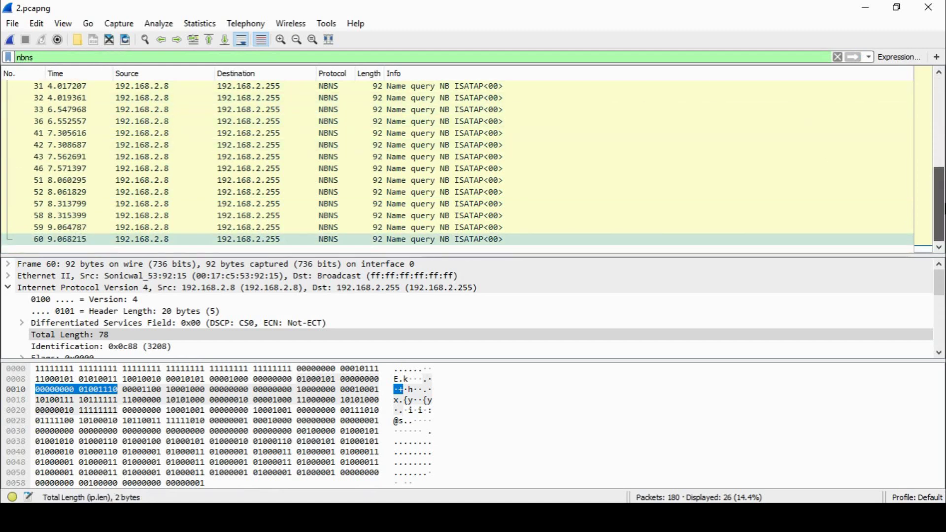
drag(943, 170, 943, 206)
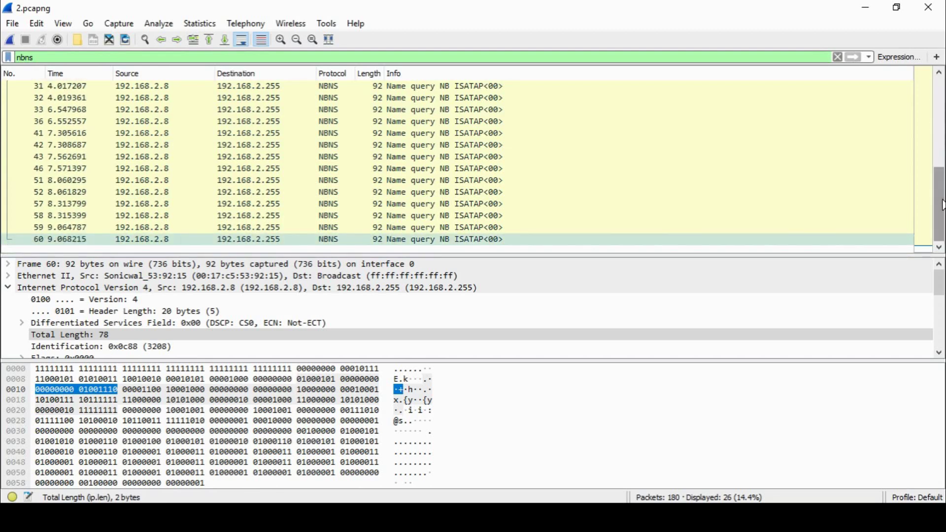
- Replace the nbns display filter with smb and apply it
click(64, 57)
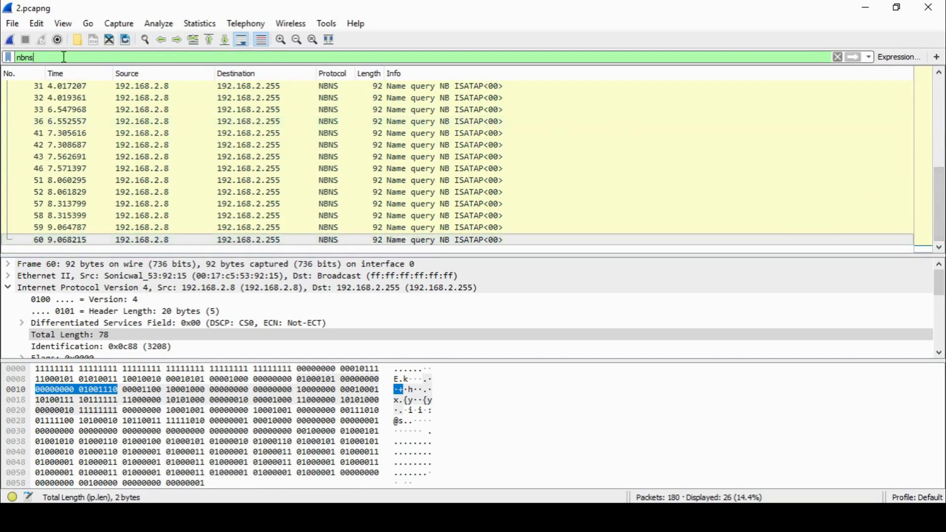
click(4, 57)
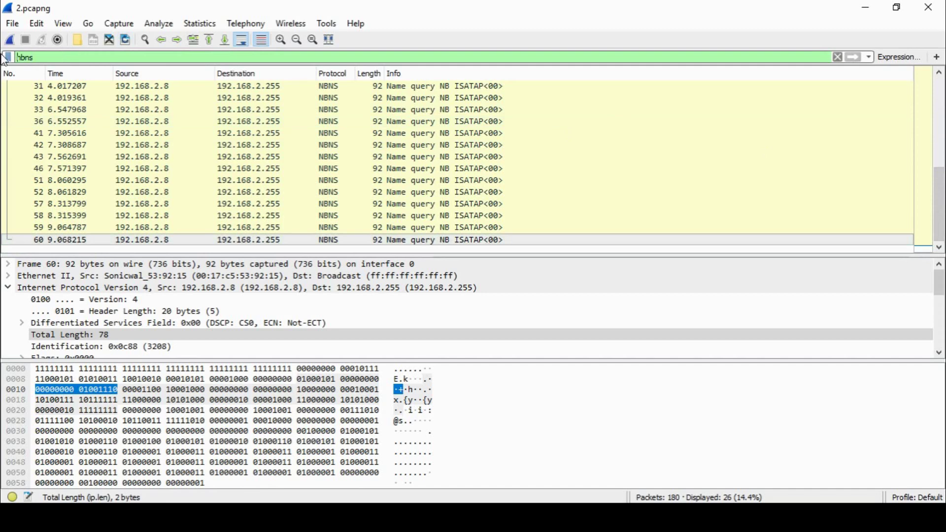
double_click(44, 53)
text(smb)
key(Return)
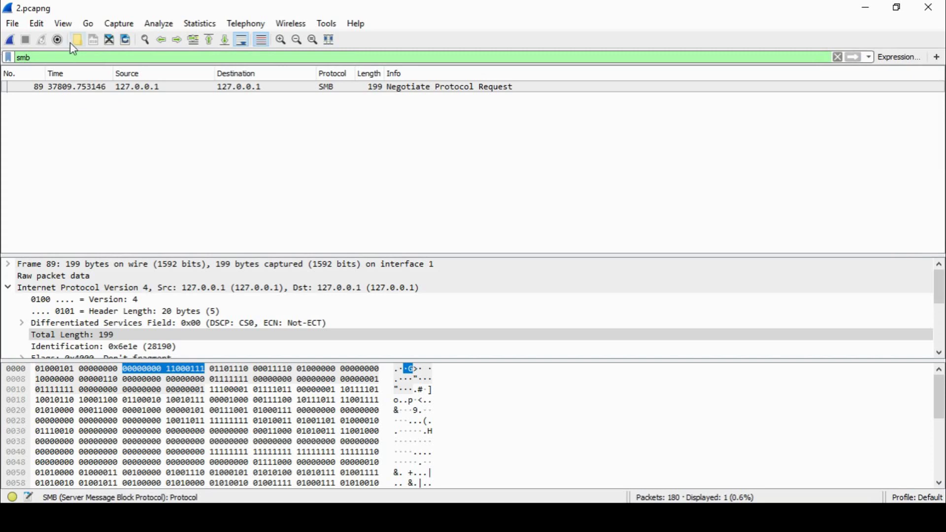
- Change the display filter to smb2 and review the SMB2 session setup, tree connect and temp\1.vbs packets
text(2)
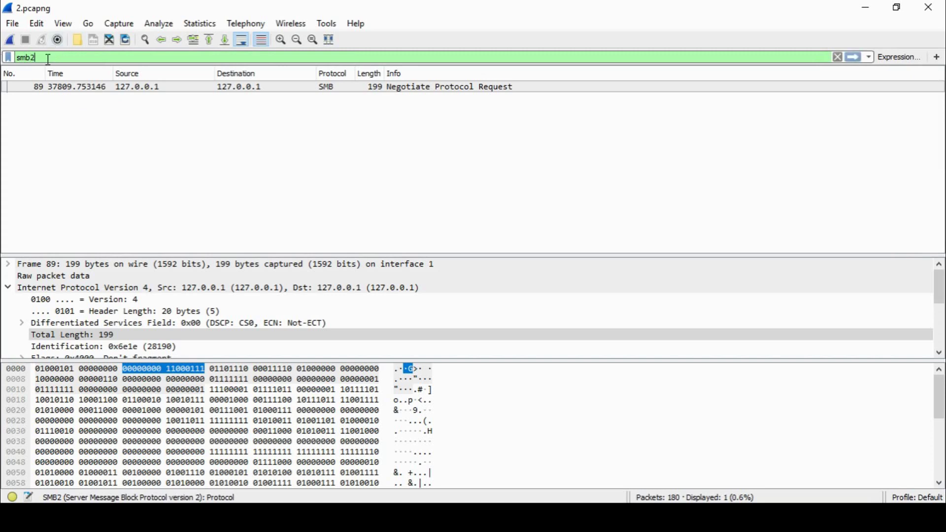
key(Return)
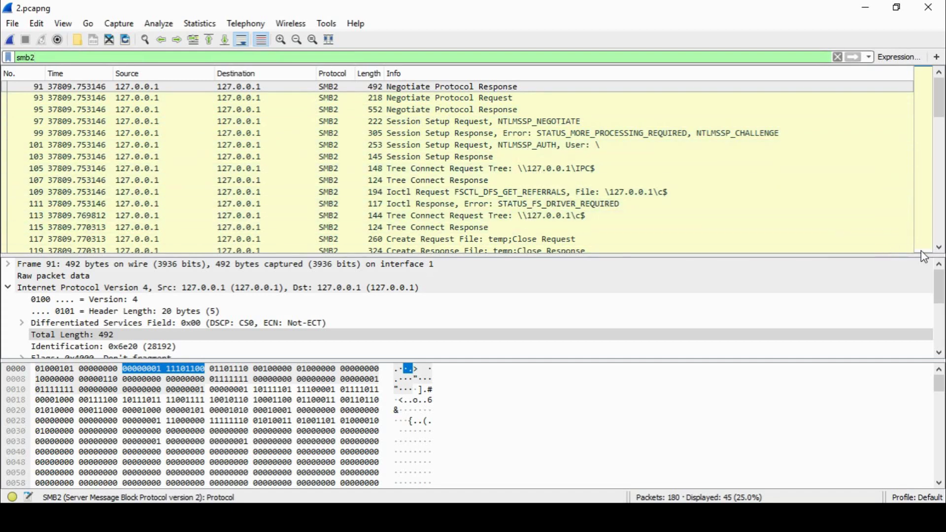
click(940, 248)
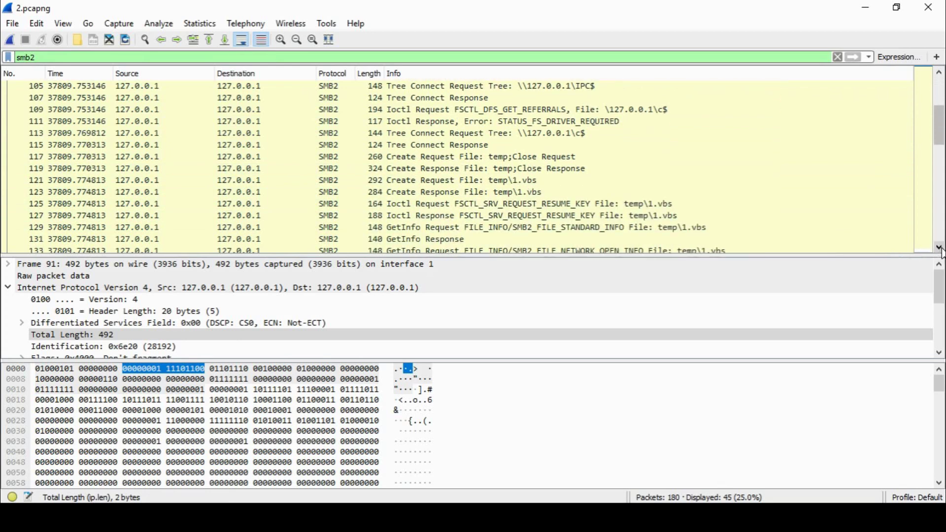
click(940, 247)
click(939, 247)
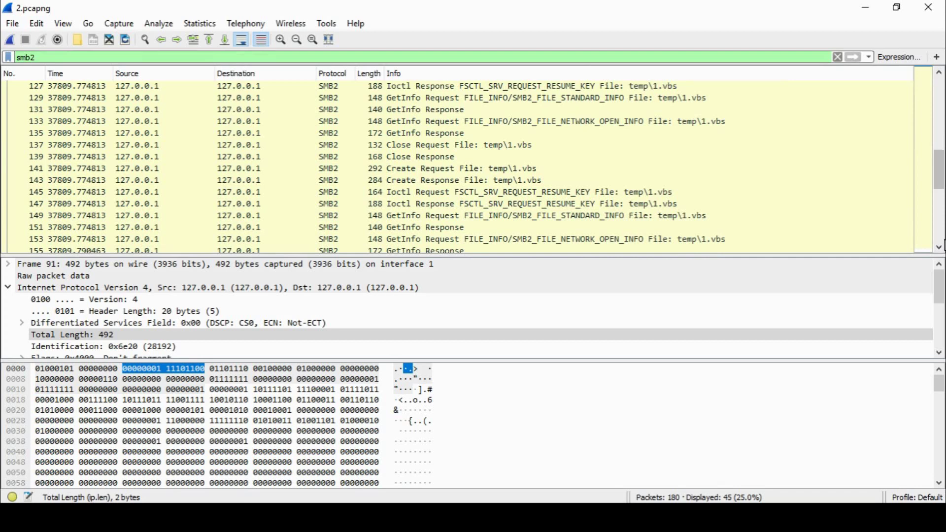
mouse_move(941, 181)
mouse_down()
mouse_move(942, 240)
mouse_move(939, 168)
mouse_up()
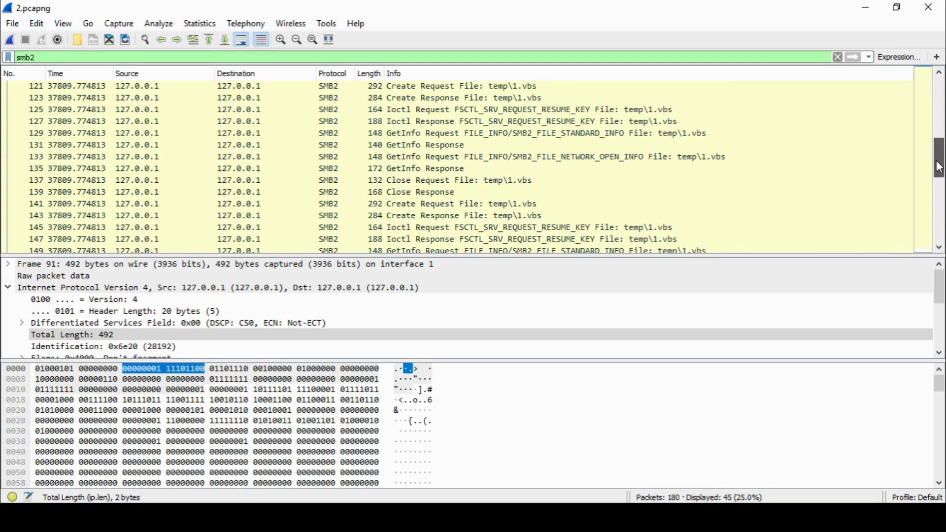
drag(940, 167, 941, 83)
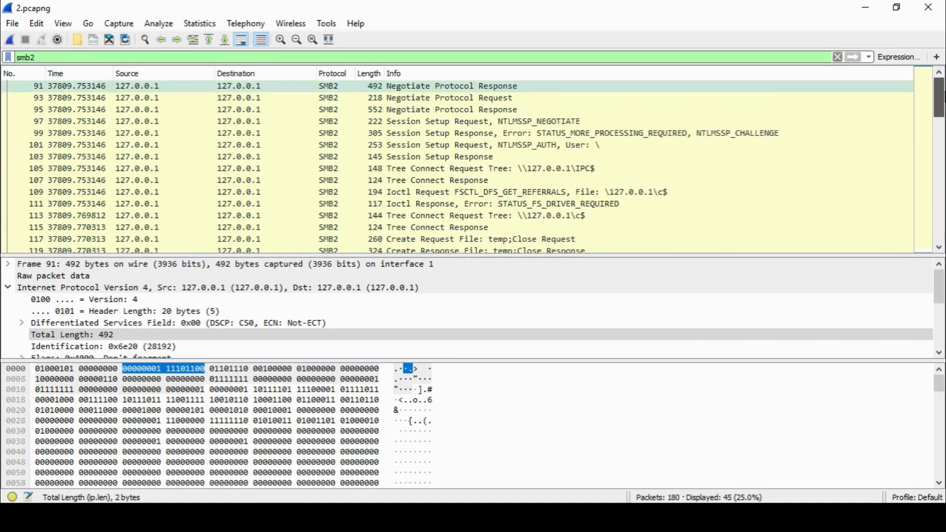
- Follow the TCP stream of packet 105, the \\127.0.0.1\IPC$ tree connect request, and highlight the first Token Signing Public Key text
right_click(537, 168)
mouse_move(686, 363)
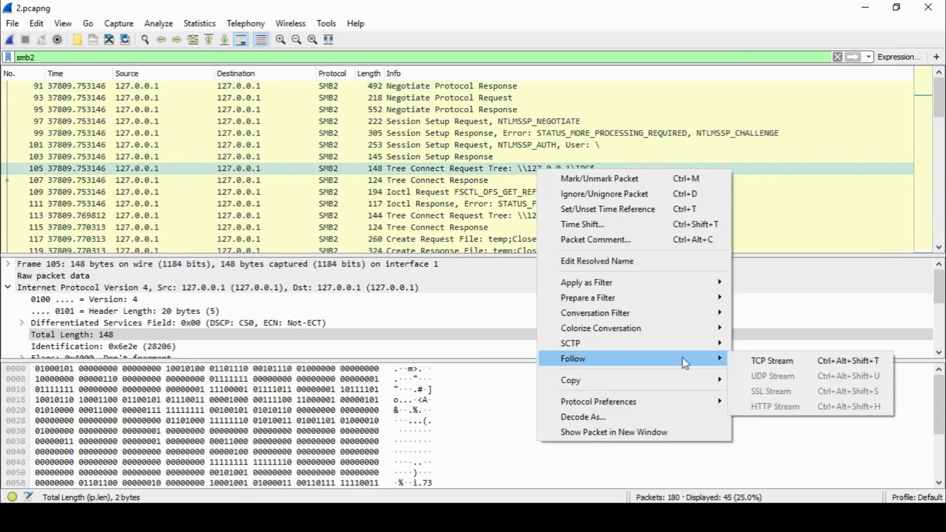
click(785, 360)
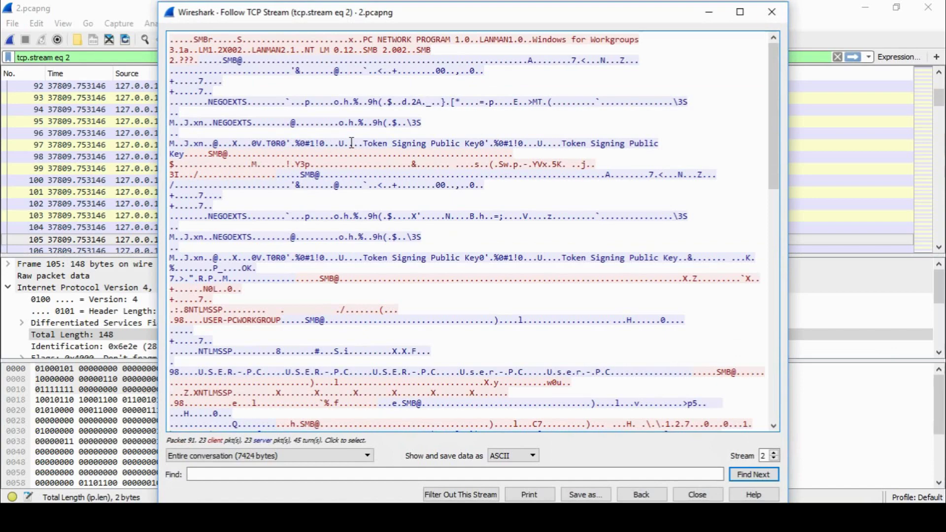
drag(349, 143, 489, 143)
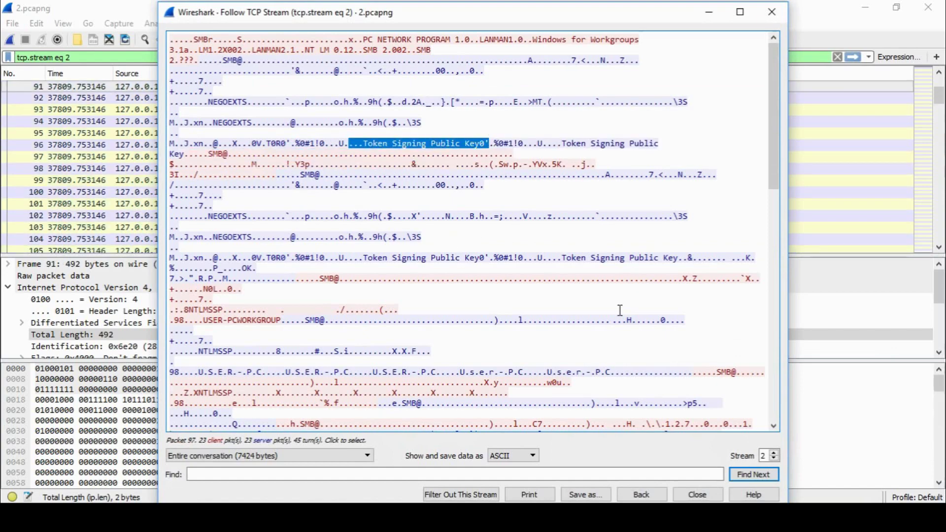
- Review the followed TCP stream down to the temp\AutoRun.inf request, close it and clear the tcp.stream eq 2 display filter
drag(778, 156, 800, 431)
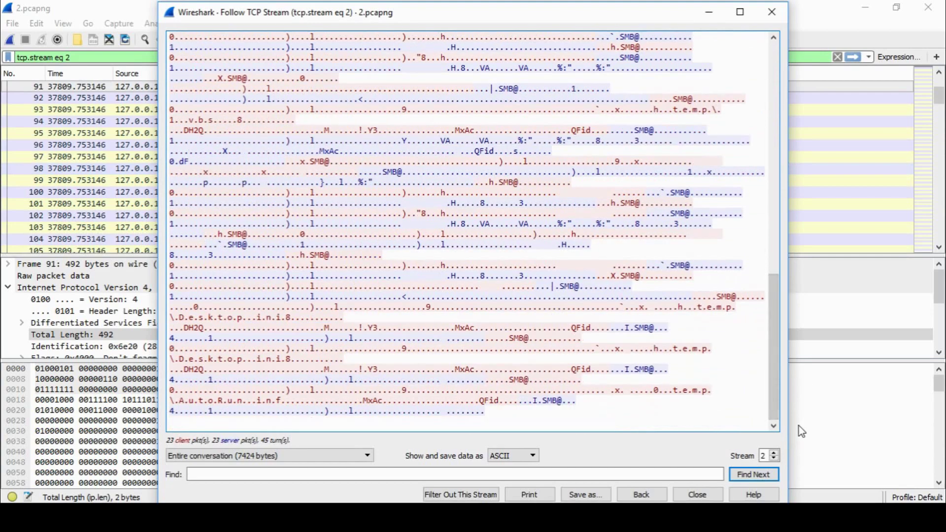
click(772, 11)
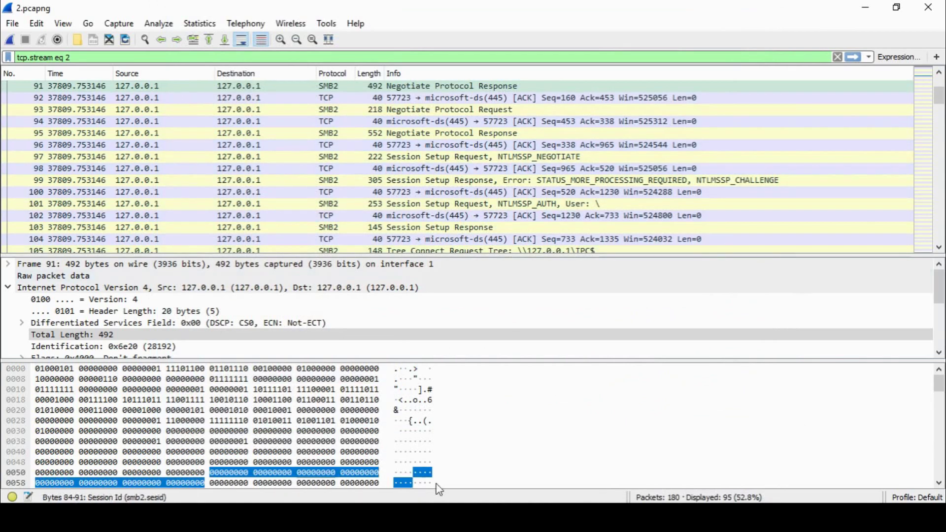
click(837, 57)
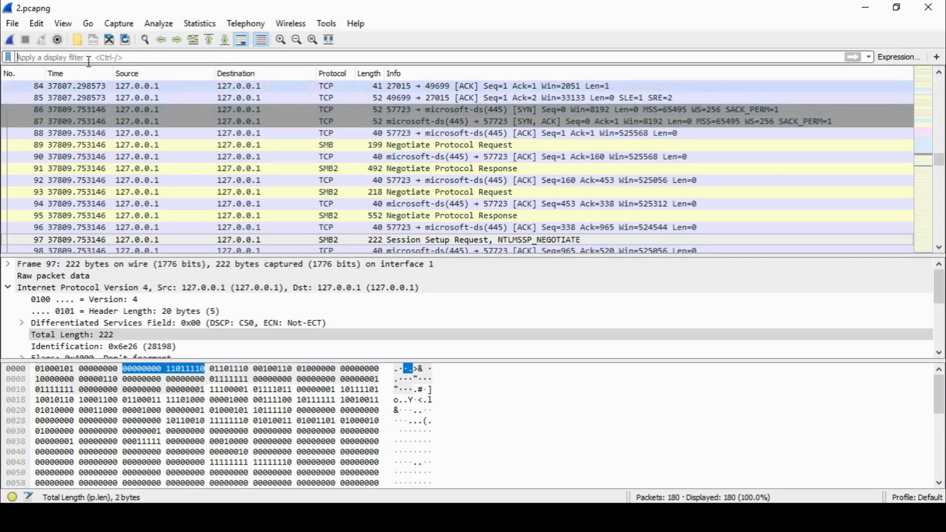
- View the object types available for export and packet 87's follow-stream options, and select the SMB negotiate request in packet 89
click(12, 23)
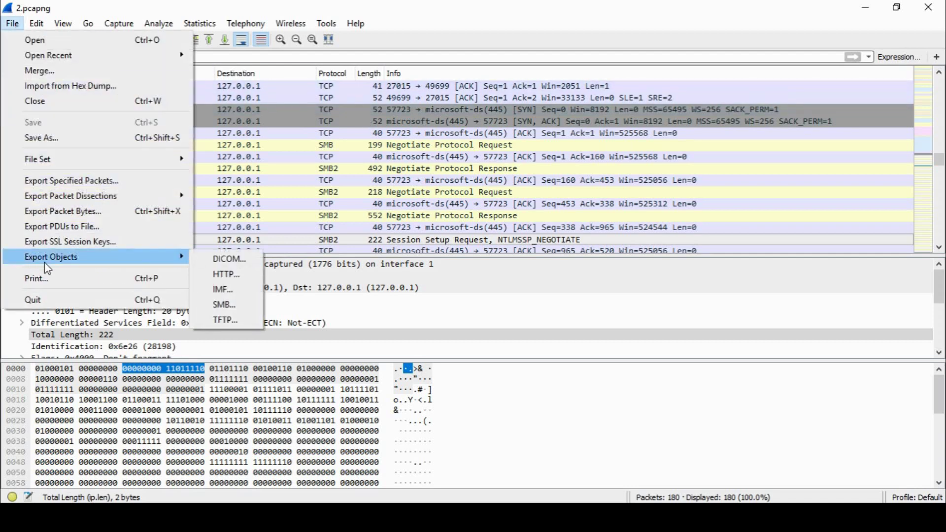
click(316, 123)
right_click(315, 125)
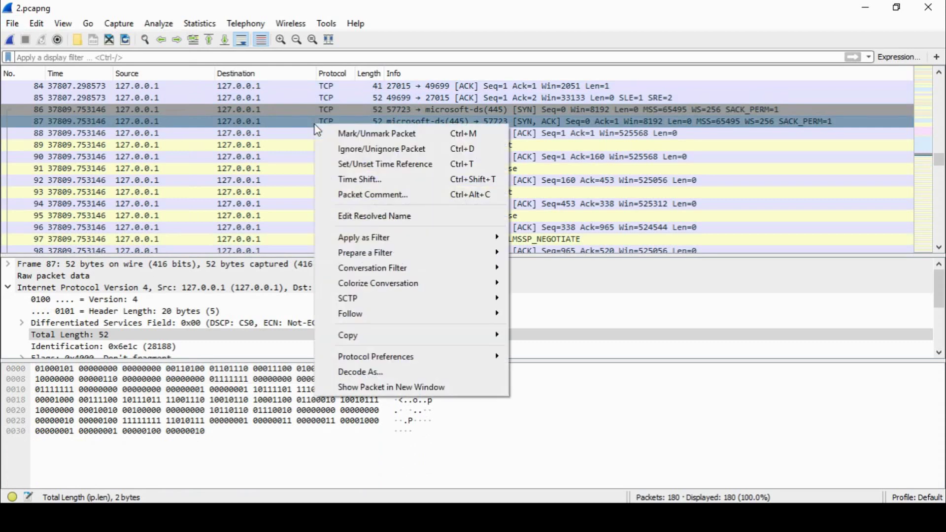
mouse_move(418, 312)
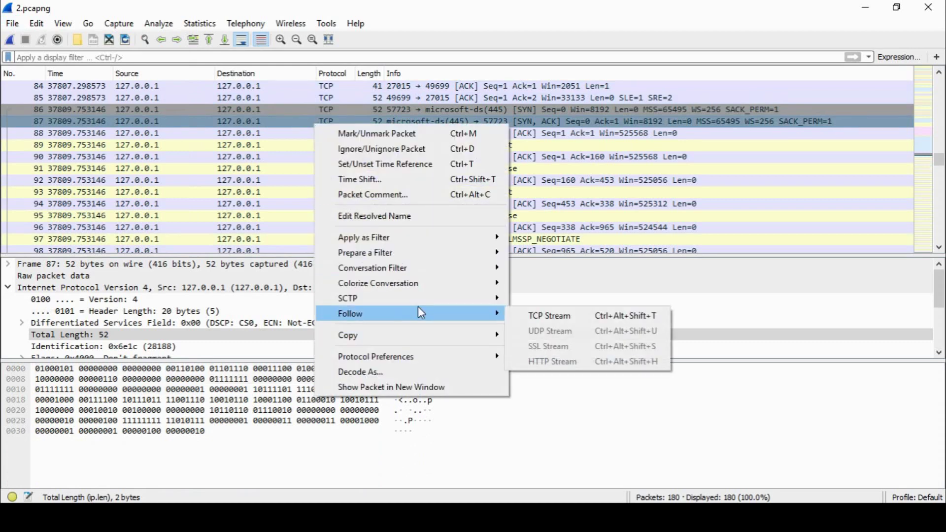
click(194, 157)
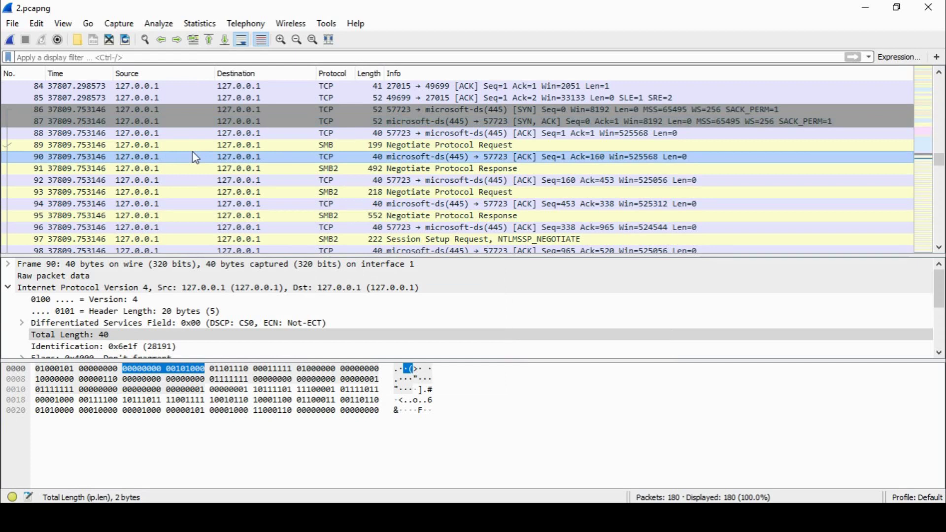
click(206, 145)
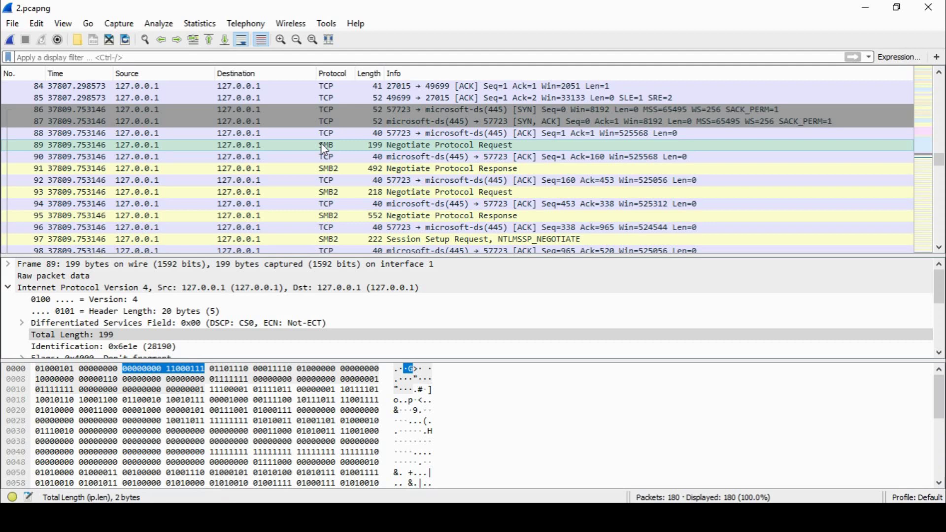
click(159, 24)
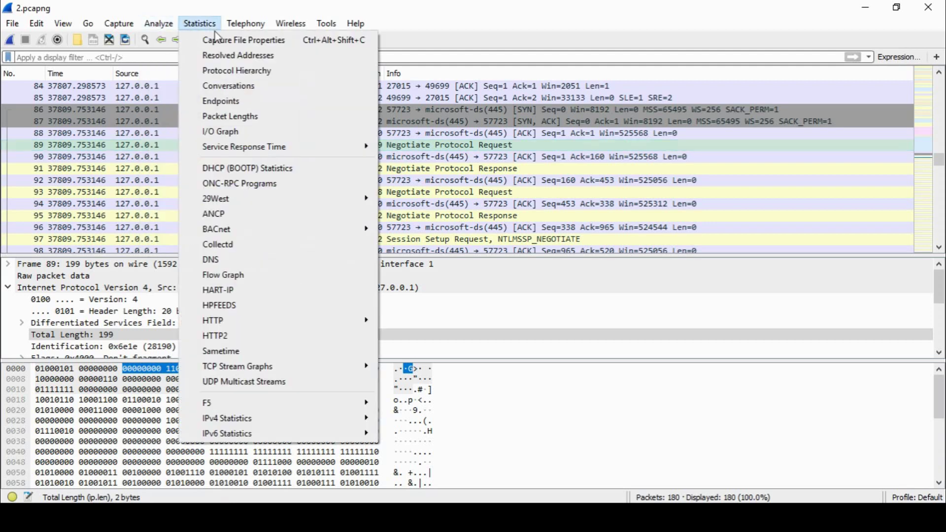
mouse_move(118, 23)
click(191, 7)
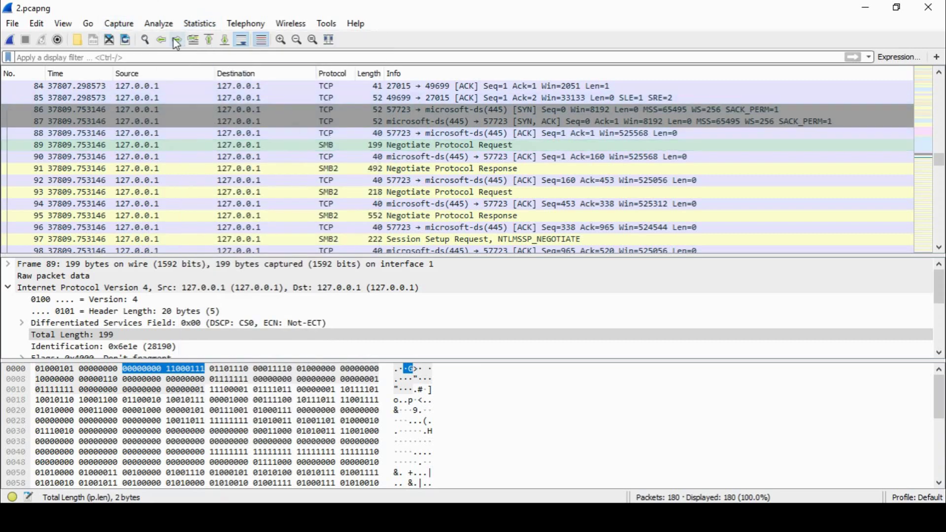
- Apply the display filter "not arp" to the capture and extend it to "not arp and not dns"
click(141, 57)
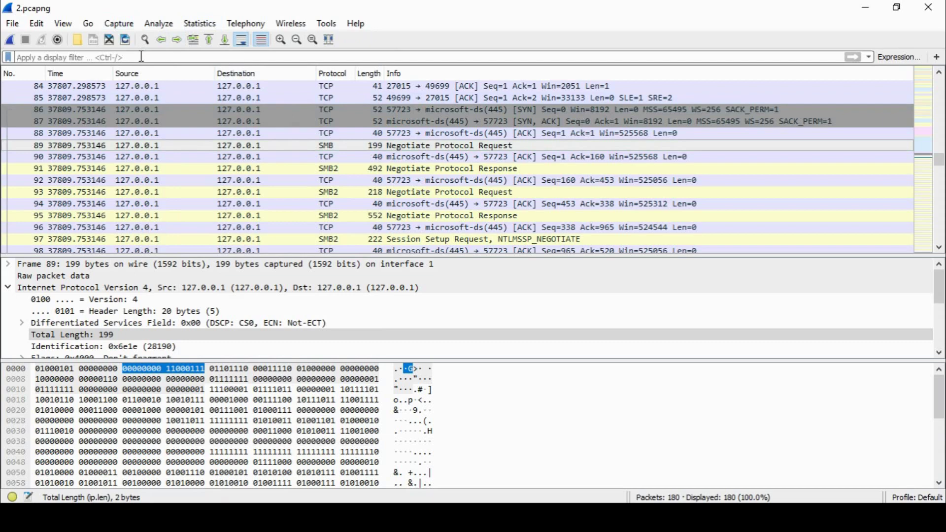
text(not)
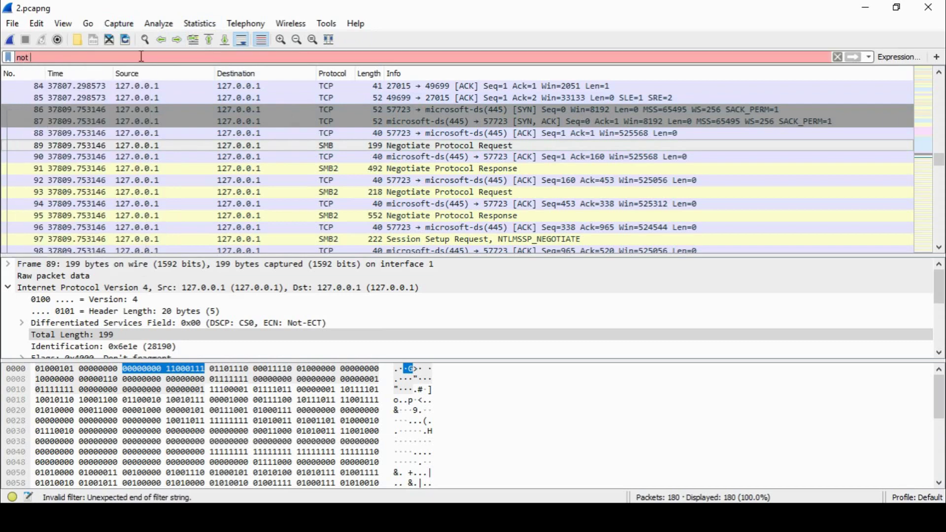
text( arp)
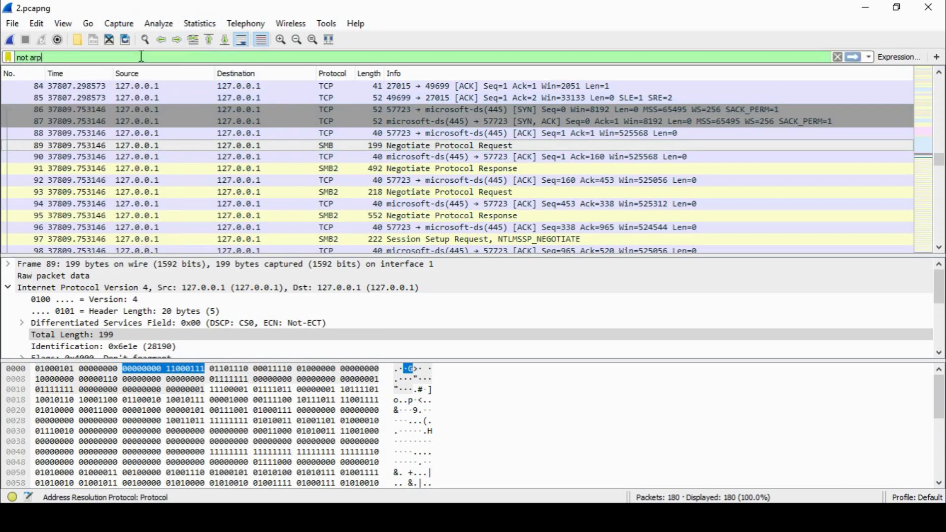
key(Return)
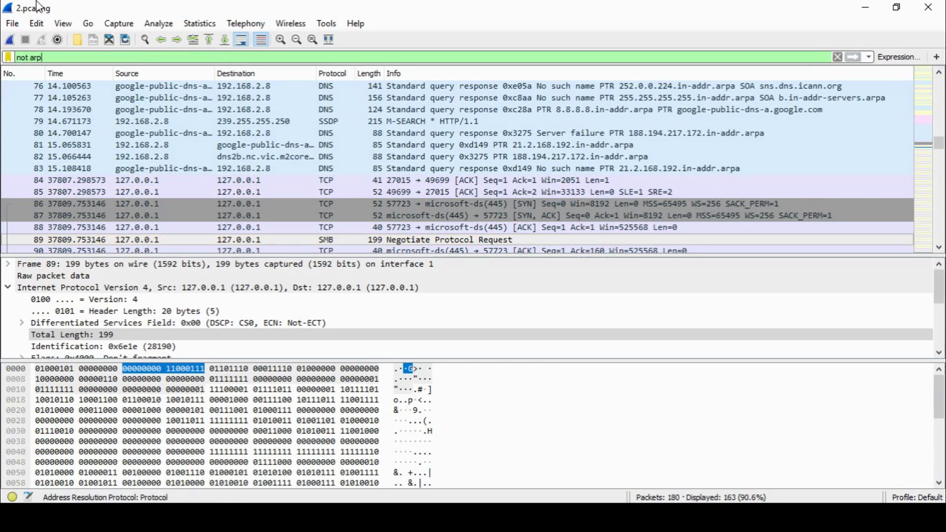
text(an)
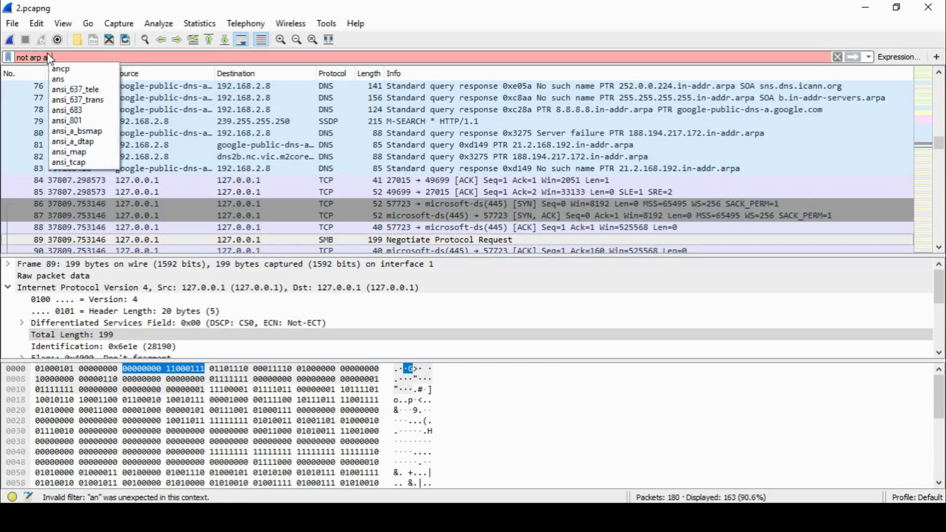
text(d not dns)
key(Return)
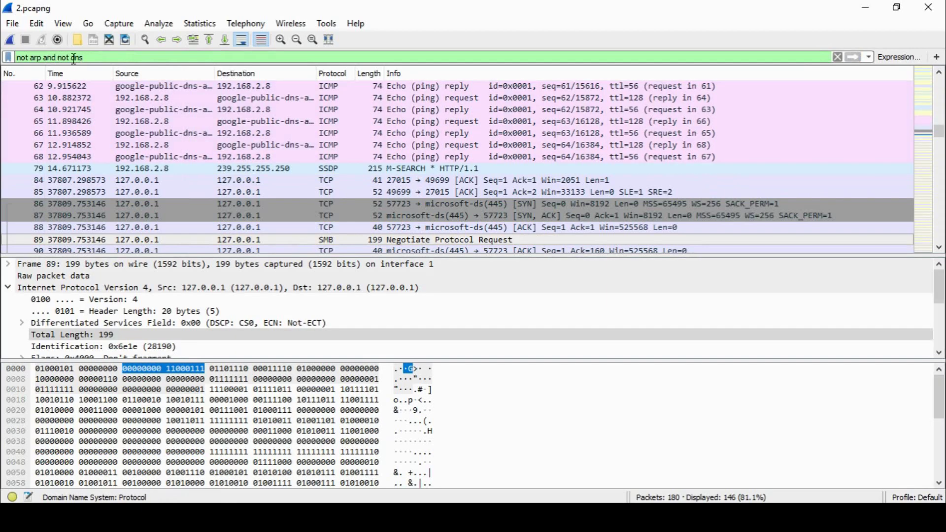
- Extend the display filter to "not arp and not dns and not icmp" and select the LLMNR query in packet 40
text(and not )
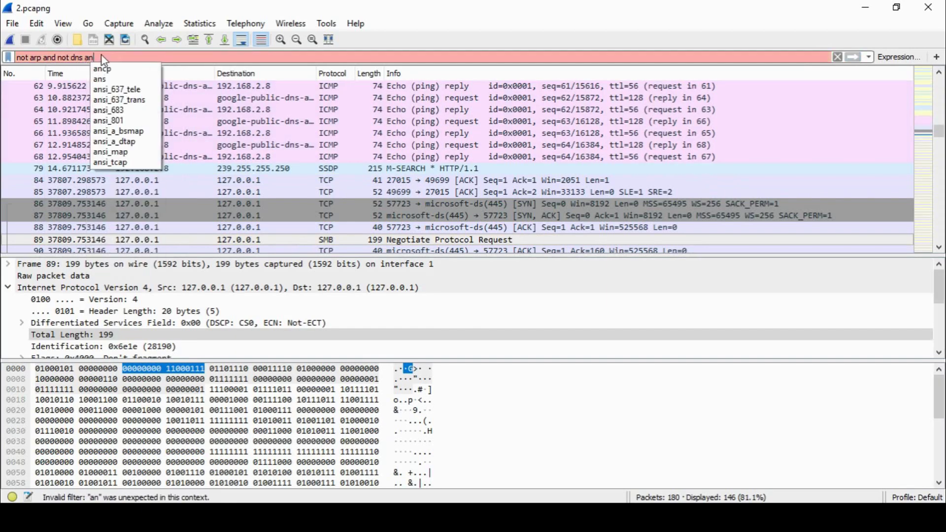
text(icmp)
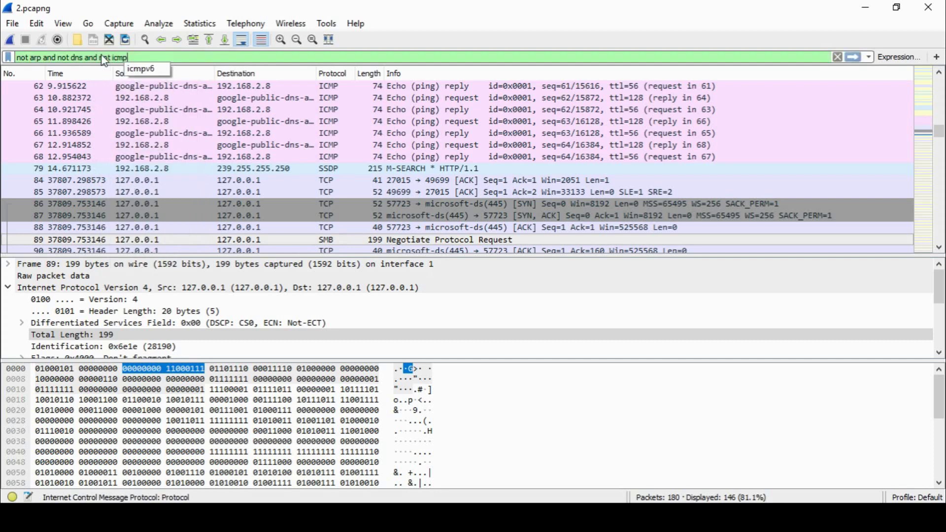
key(Return)
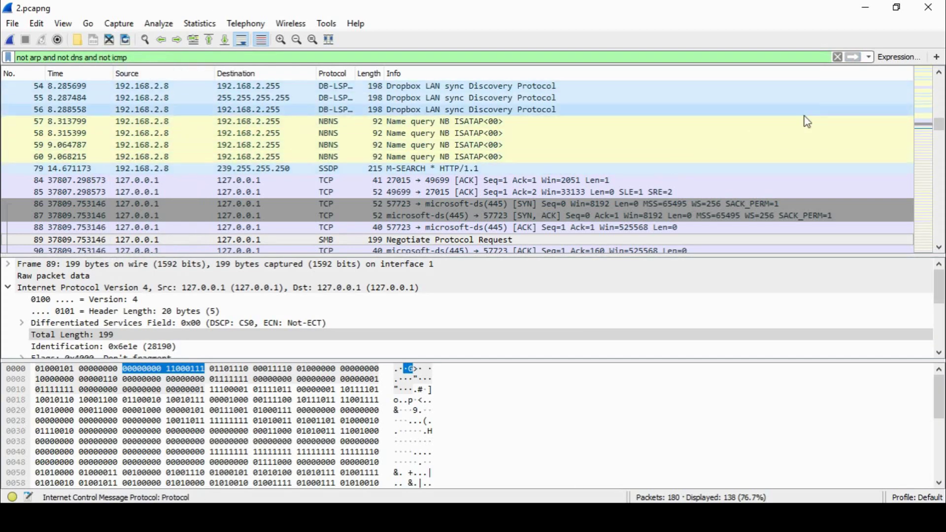
drag(943, 123, 944, 105)
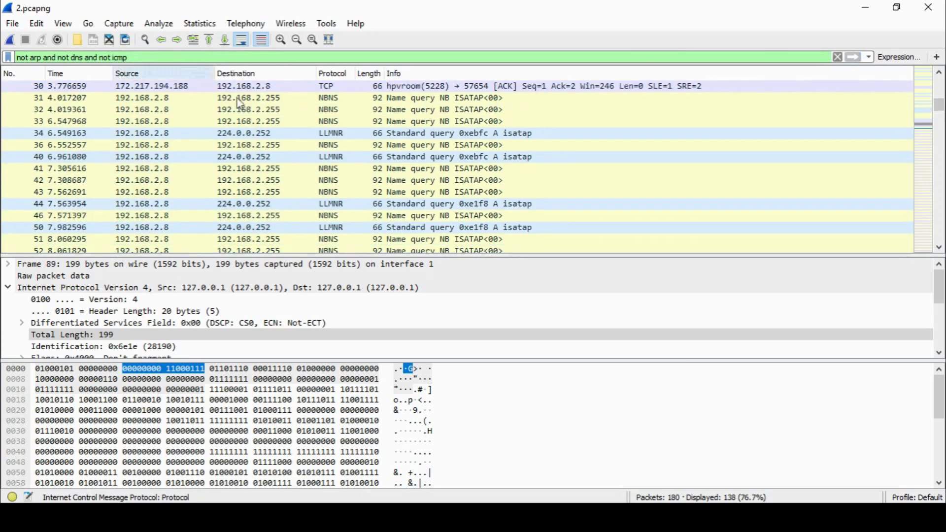
right_click(254, 157)
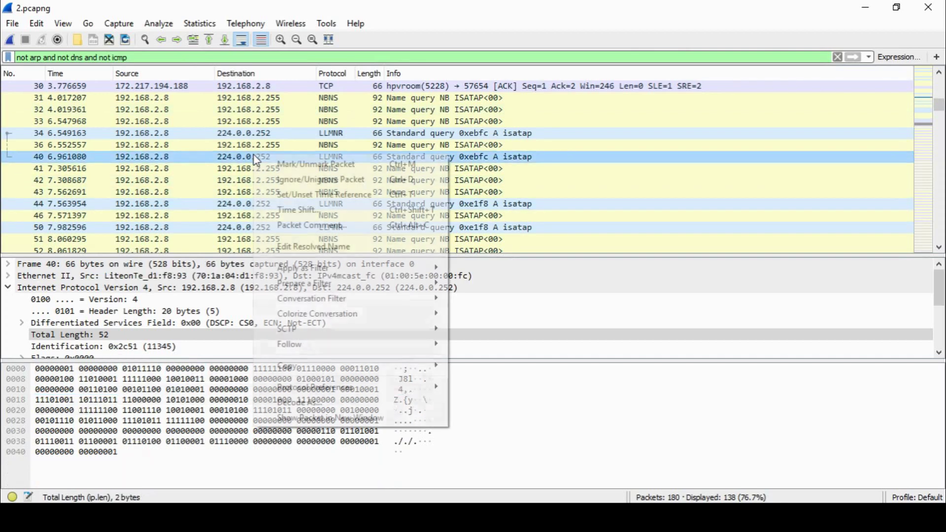
click(199, 161)
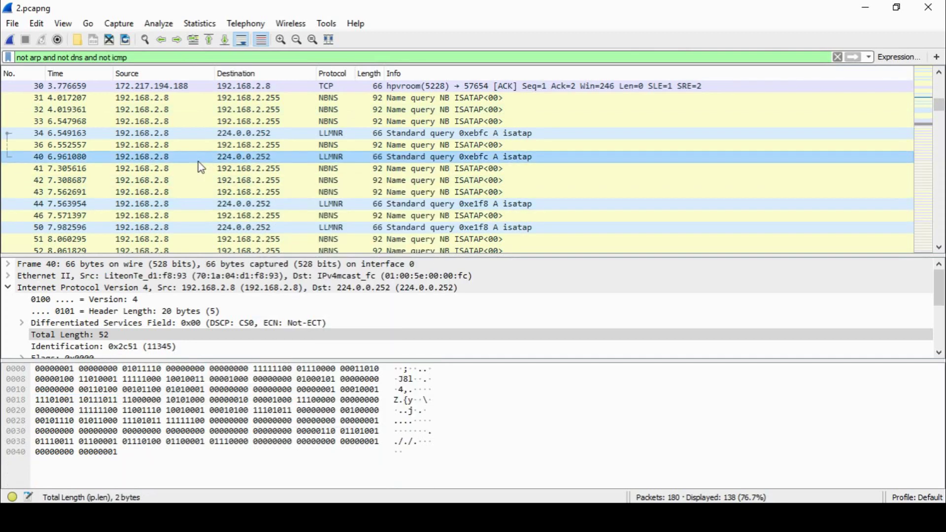